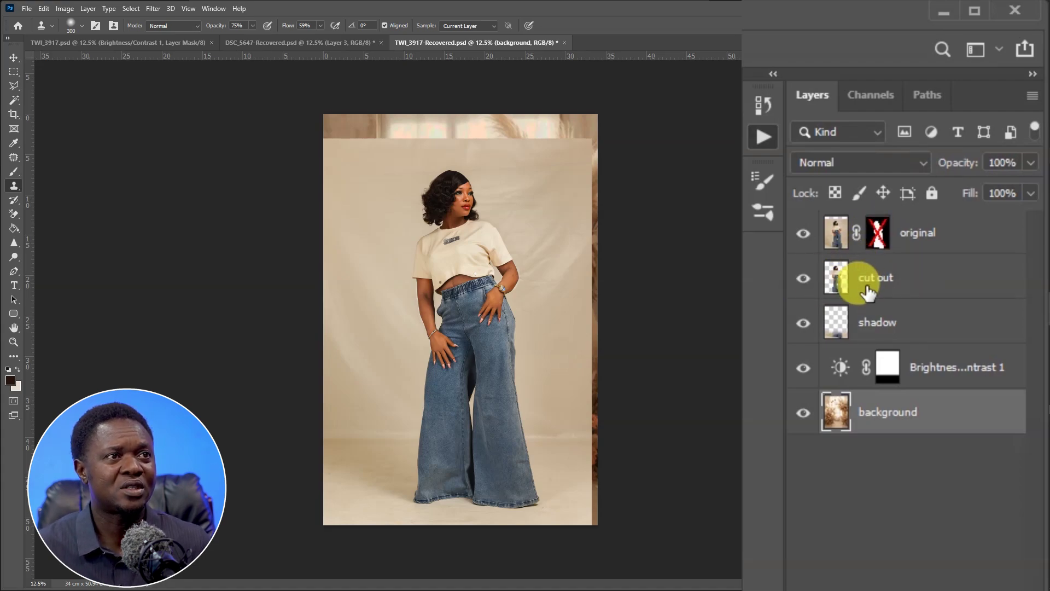
- Hide the original layer and toggle the cut out layer's visibility to compare the composite with and without the subject
left_click(803, 234)
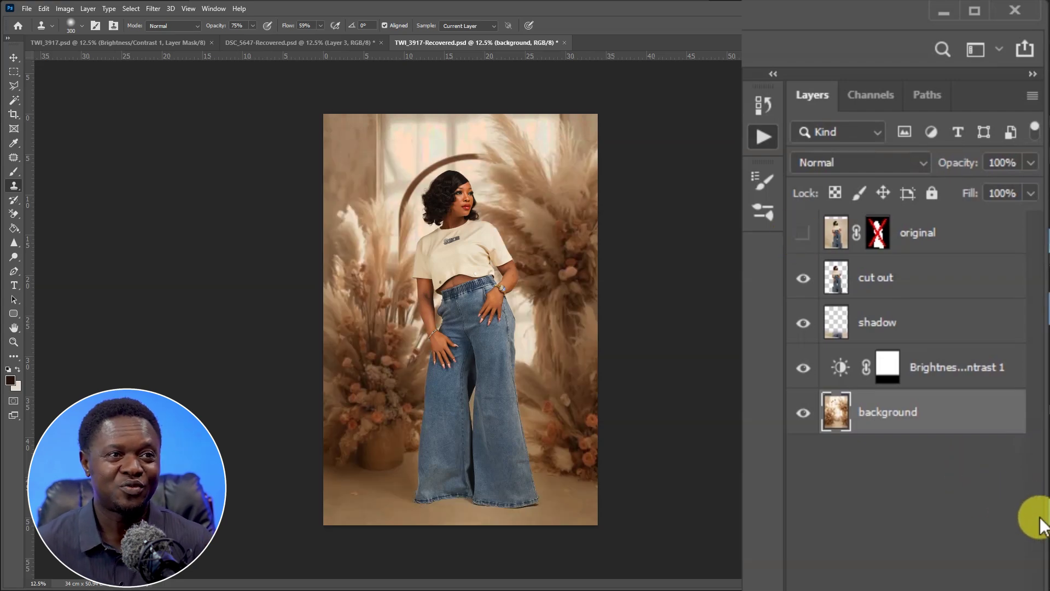
left_click(804, 280)
left_click(803, 280)
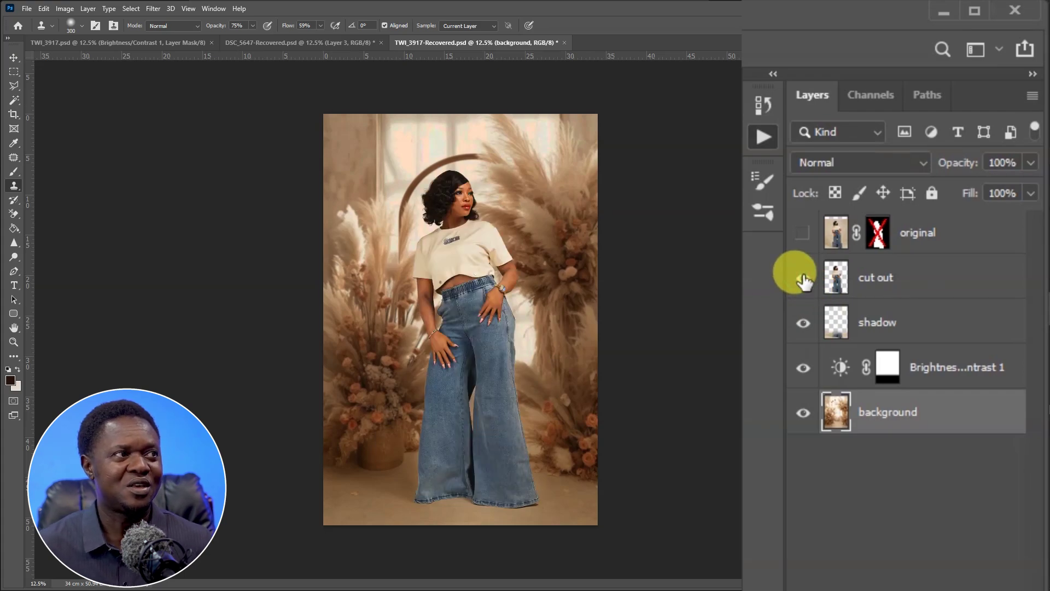
left_click(804, 280)
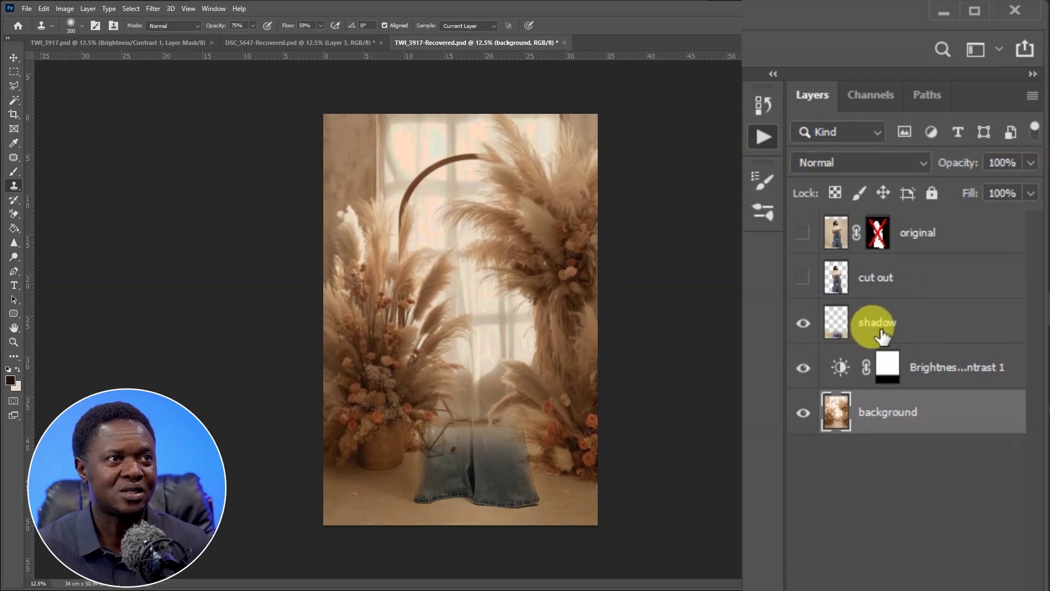
left_click(802, 278)
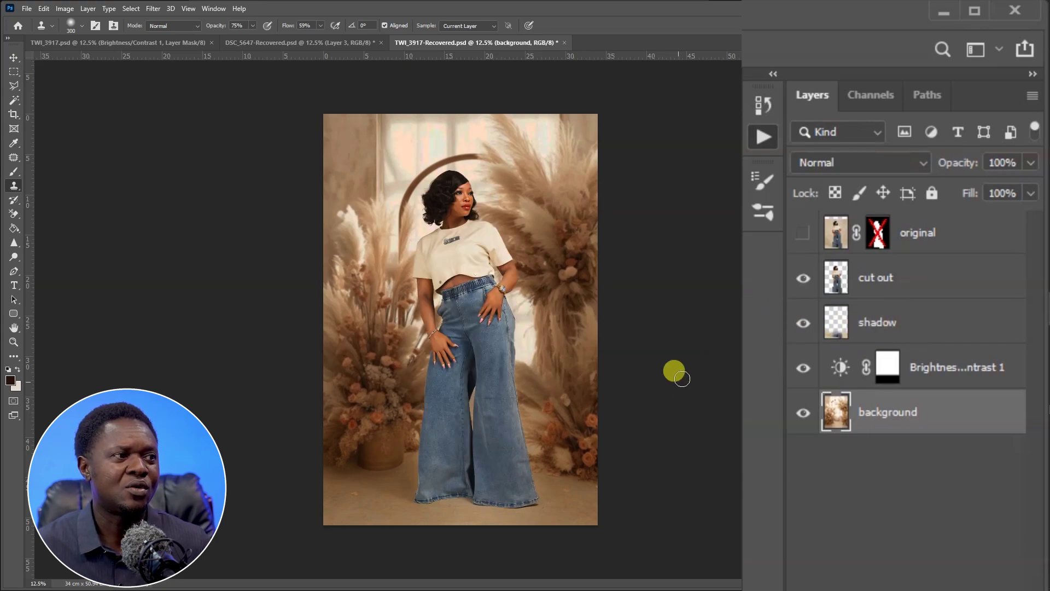
- Toggle the shadow layer off and on to check the shadow beneath the woman's trousers
left_click(802, 323)
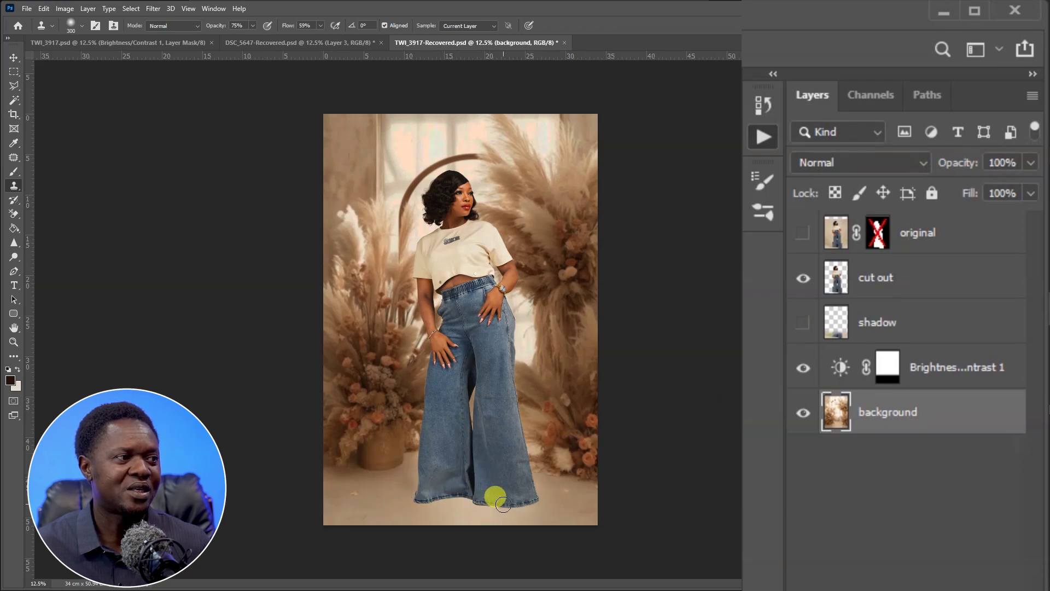
left_click(802, 323)
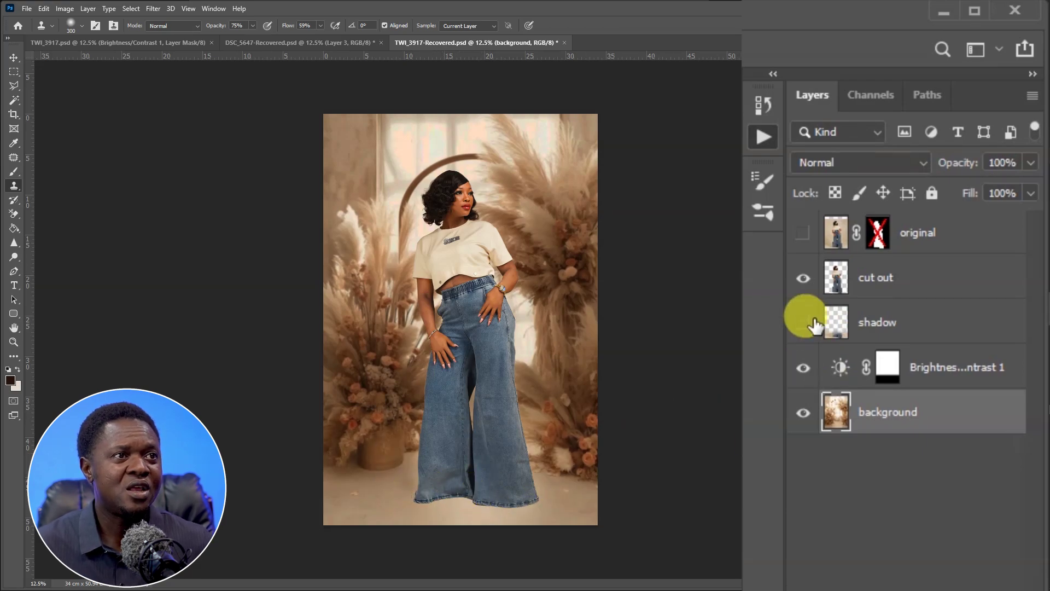
left_click(802, 323)
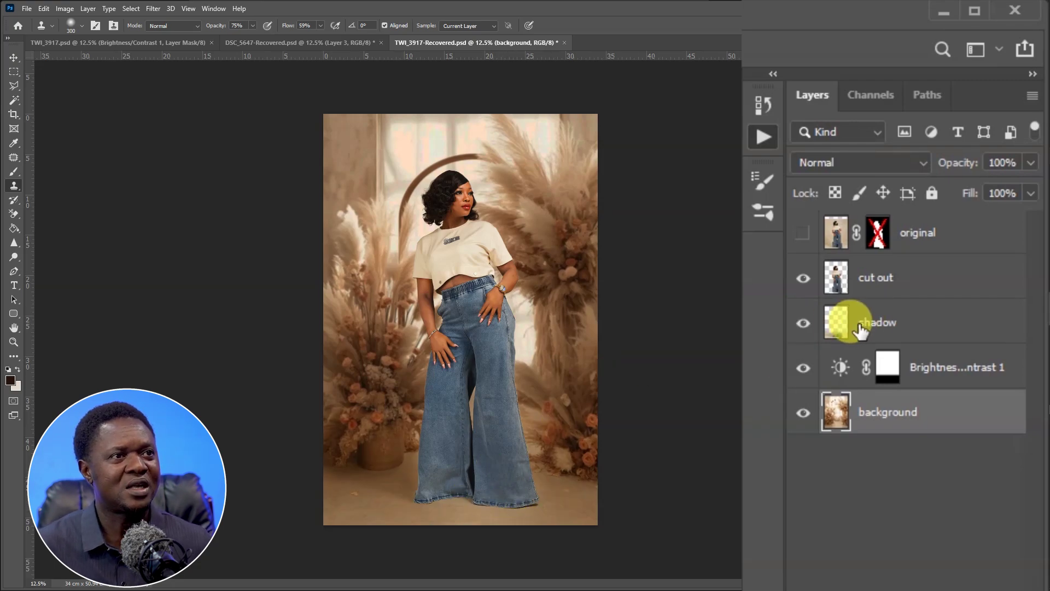
- Select the Brightness/Contrast 1 layer mask and toggle that layer repeatedly to compare the background's brightness
left_click(881, 365)
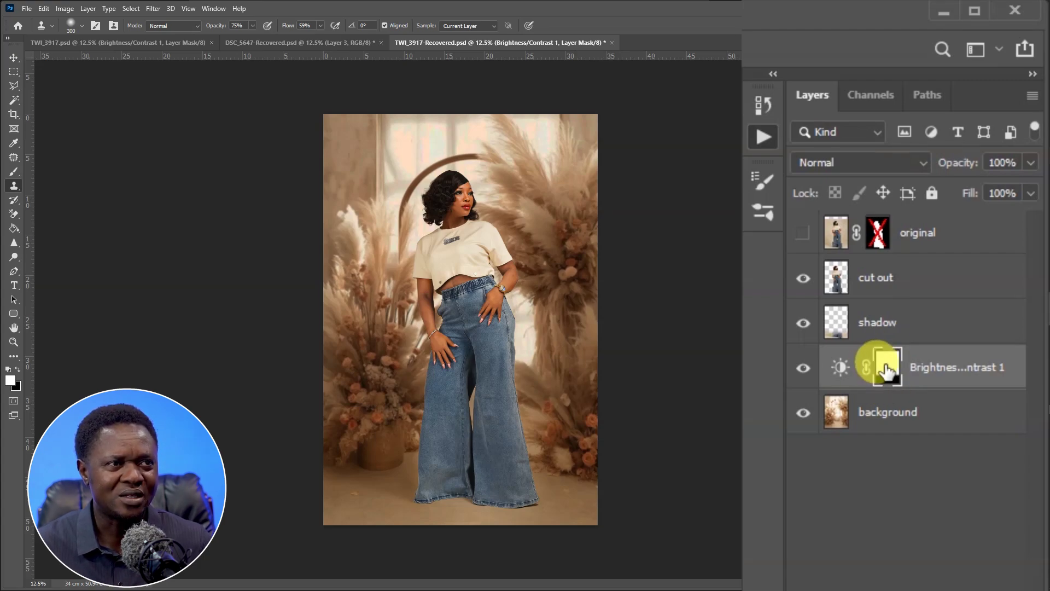
left_click(803, 368)
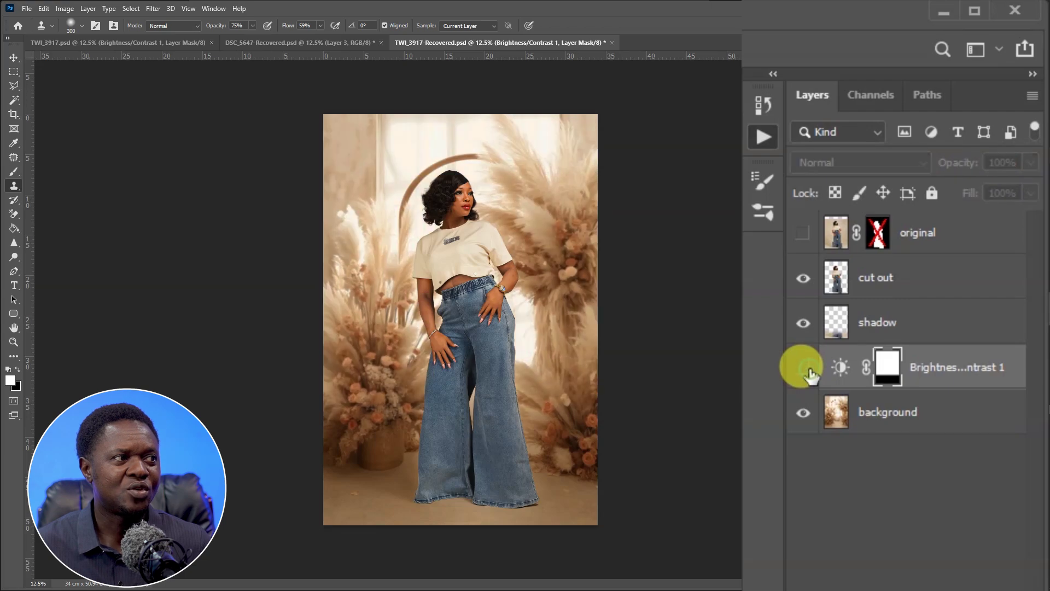
left_click(804, 369)
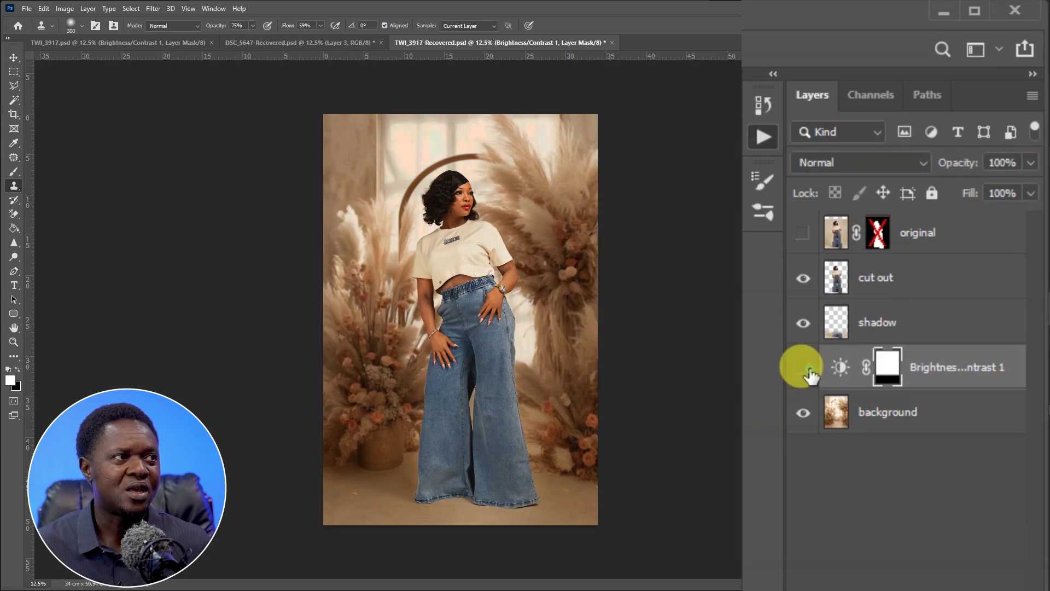
left_click(804, 367)
left_click(803, 368)
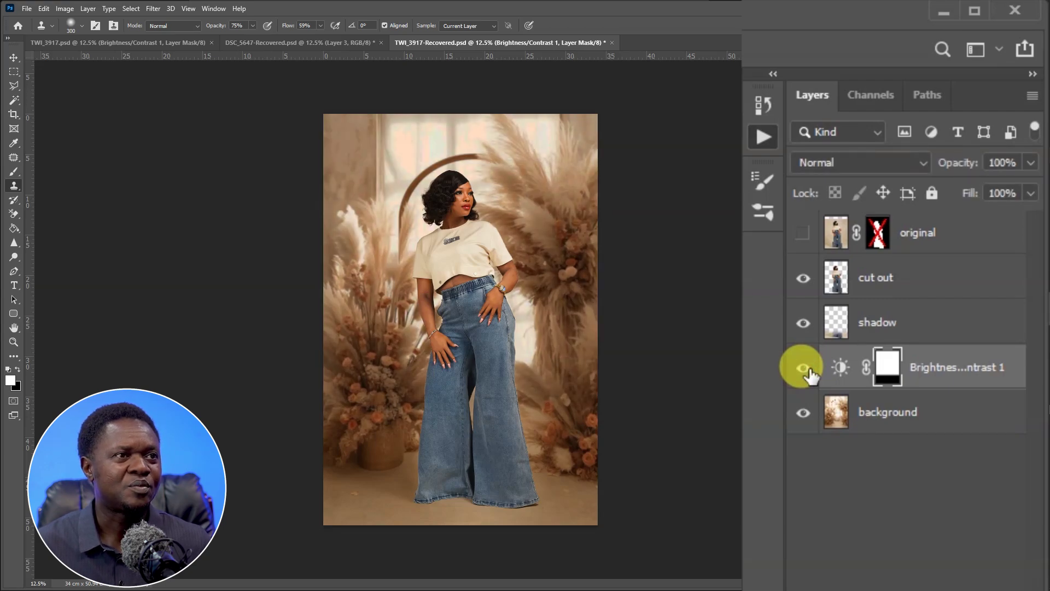
left_click(804, 368)
left_click(804, 368)
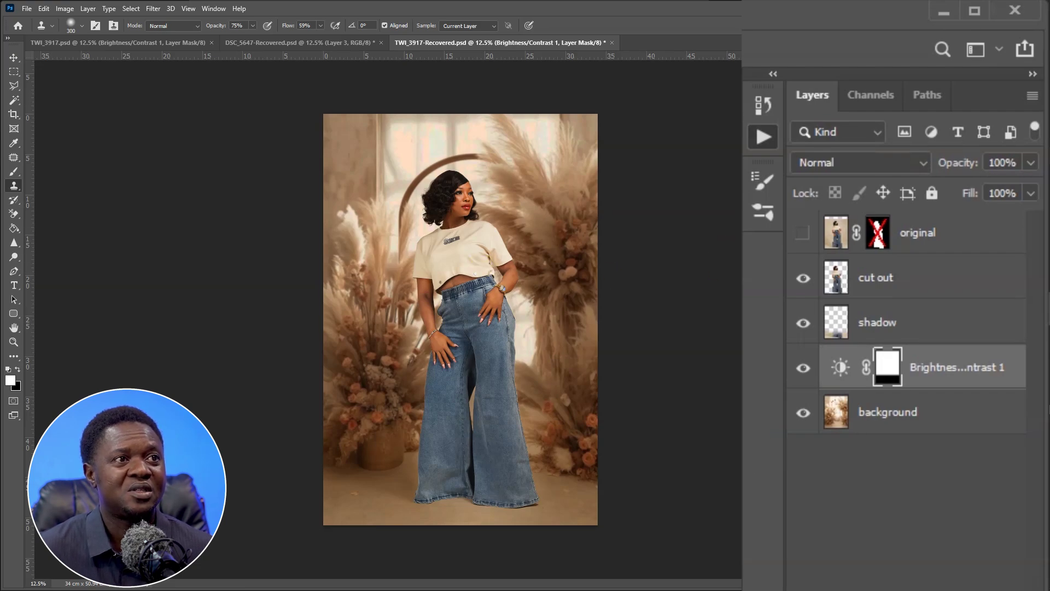
- Hide the Brightness/Contrast 1 and shadow layers to view the unblended composite, and show both again
left_click(804, 368)
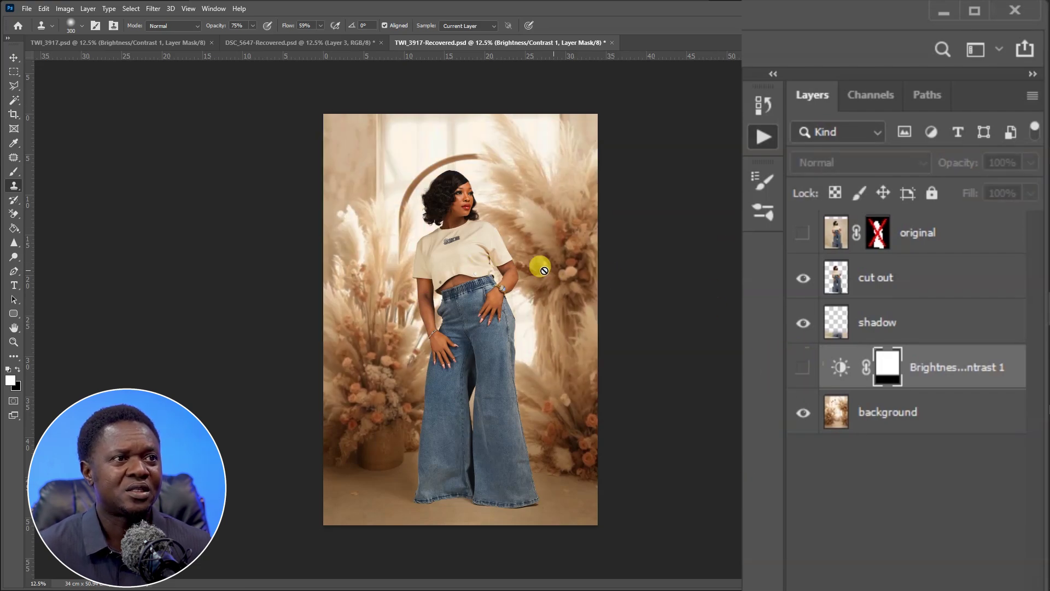
left_click(803, 324)
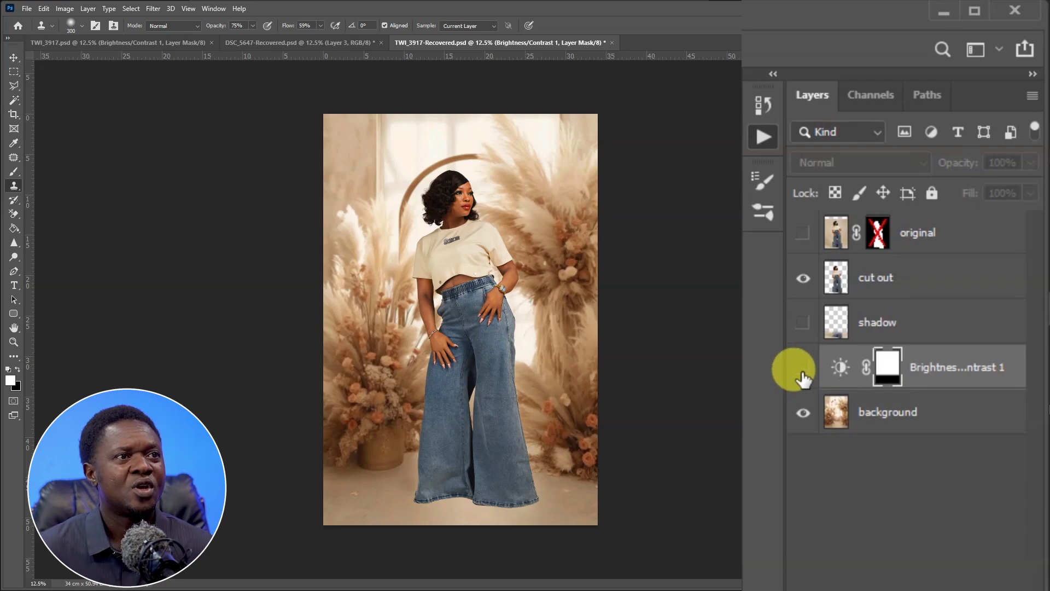
left_click(799, 370)
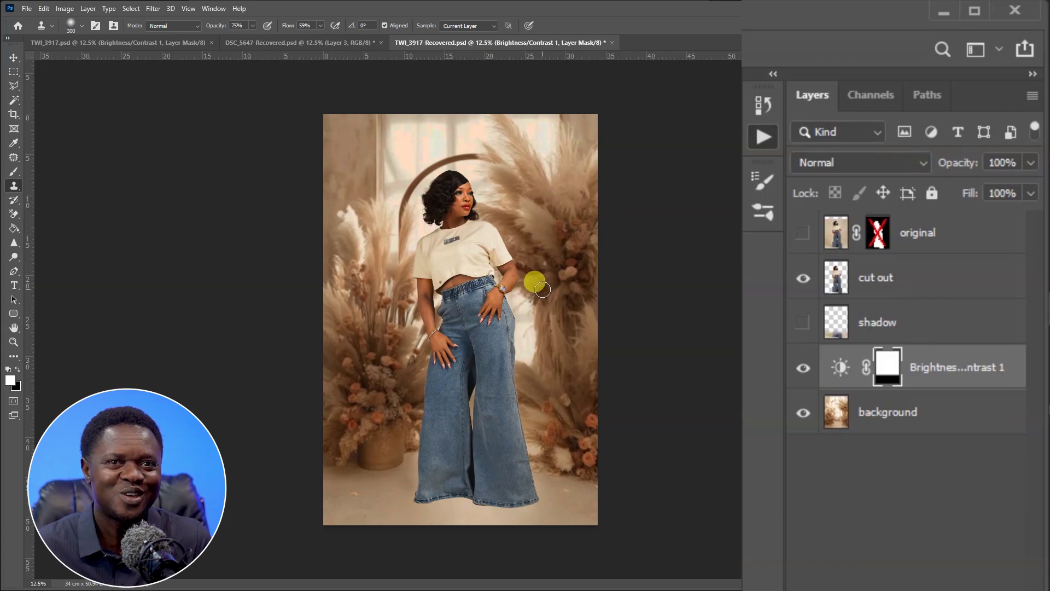
left_click(803, 322)
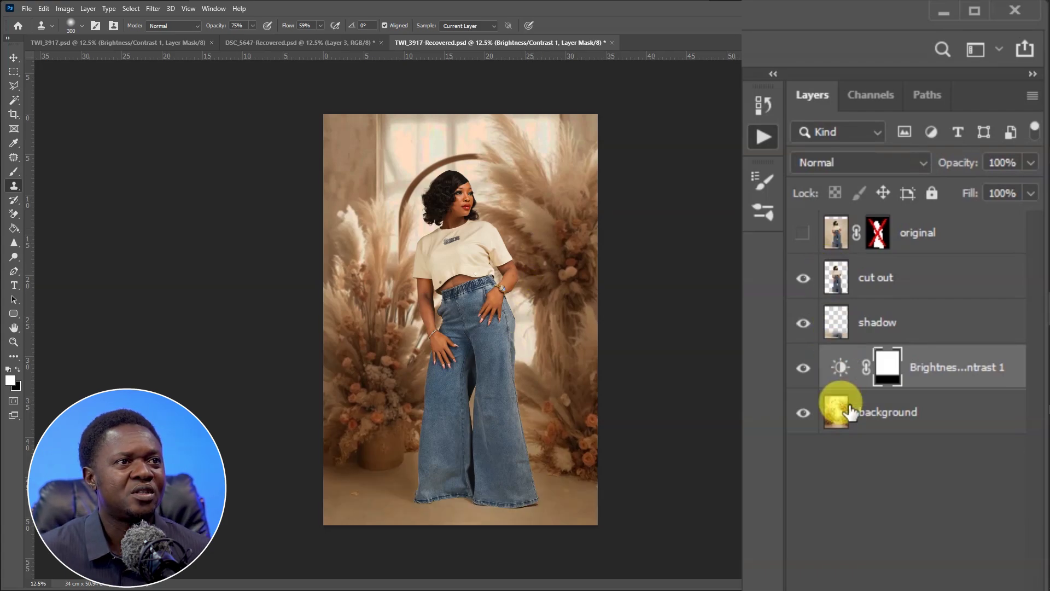
- Hide the cut out, shadow and Brightness/Contrast 1 layers to view the background layer alone
left_click(803, 279)
left_click(802, 322)
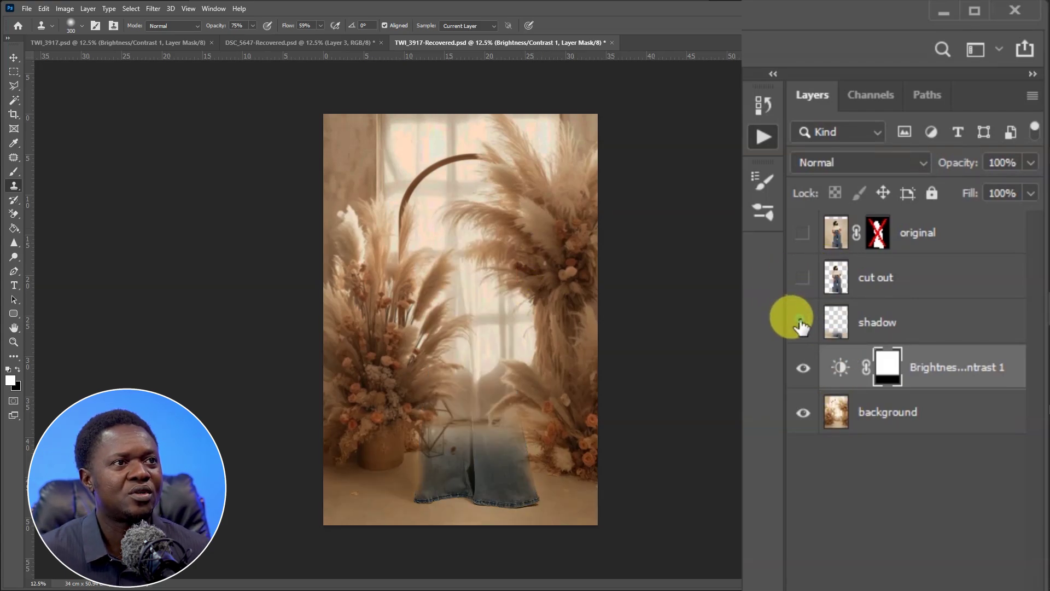
left_click(802, 368)
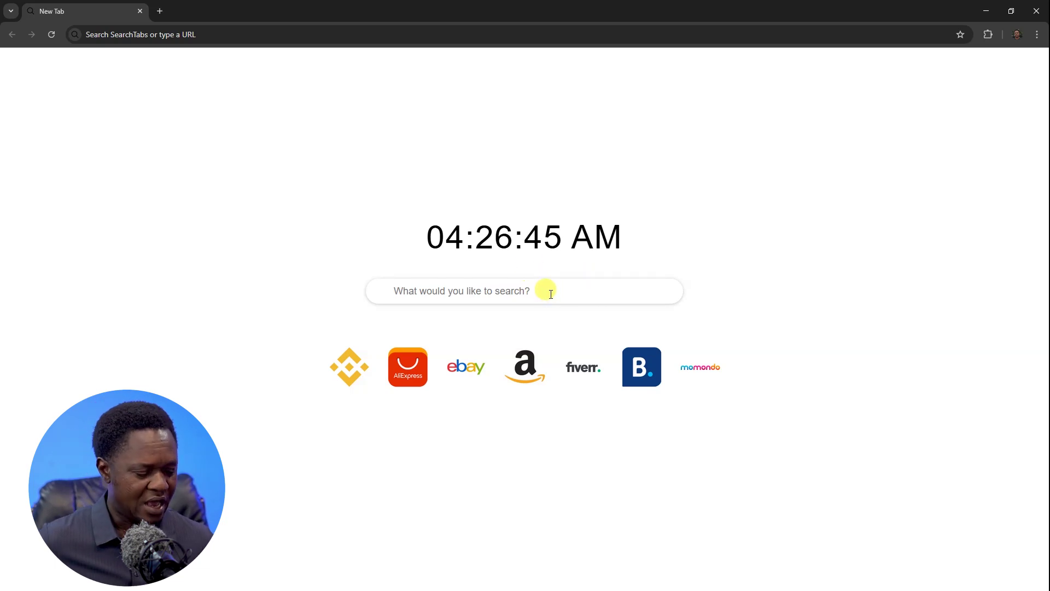
- In the Chrome browser, search for "google" and open the Google home page from the results
type("goo")
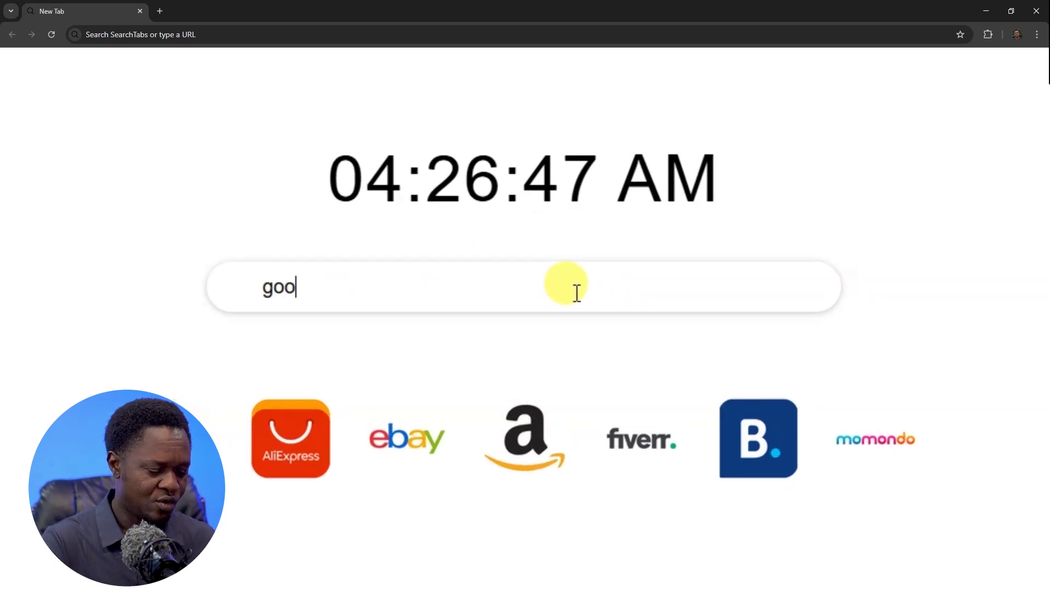
type("gle")
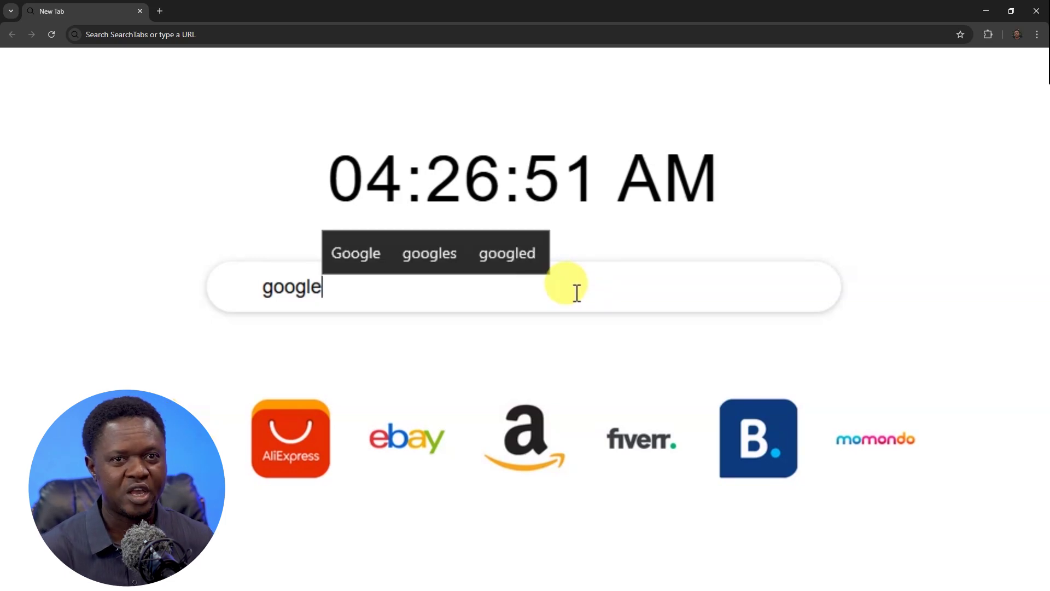
key("Return")
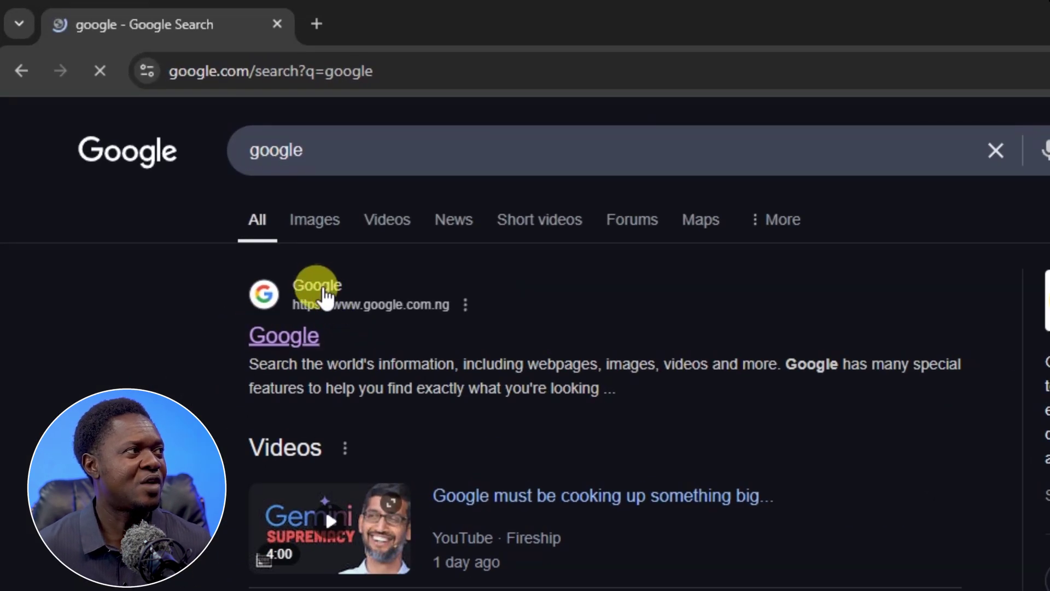
left_click(318, 288)
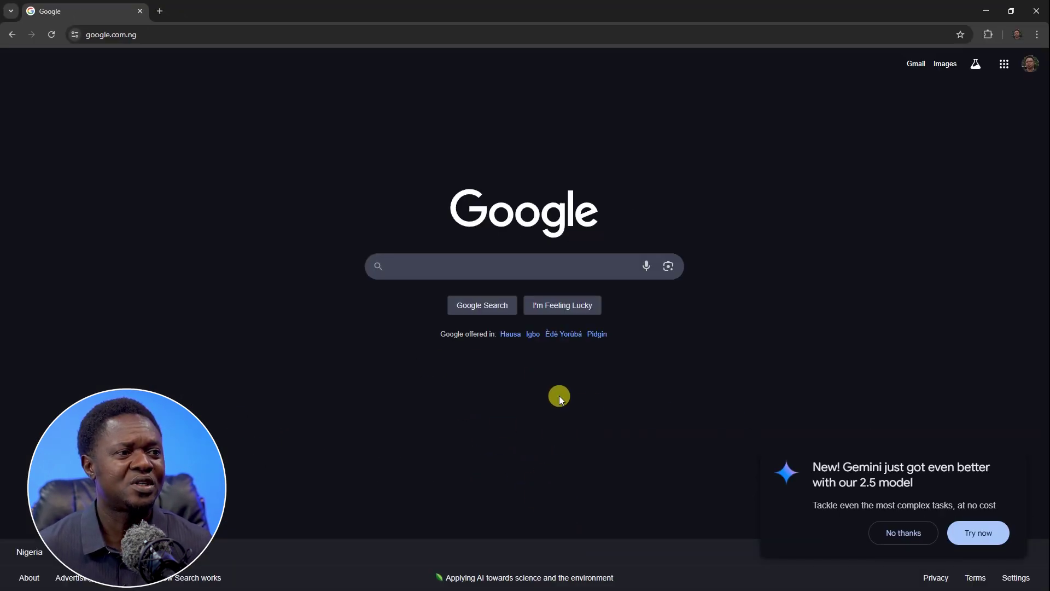
- Search Google for "pinterest" and open the Pinterest website from the results
left_click(492, 266)
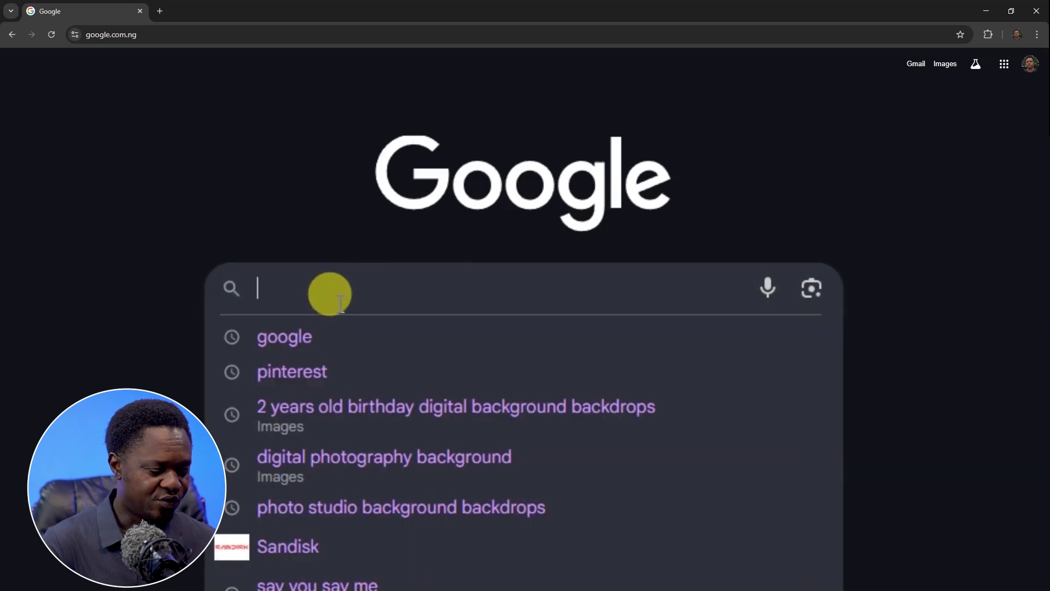
type("pin")
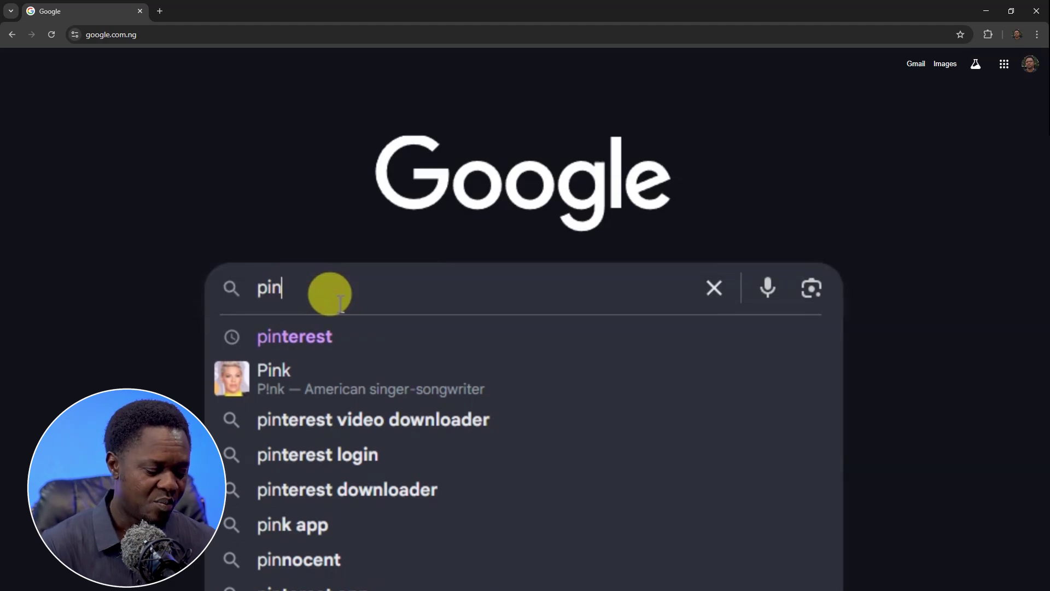
type("teres")
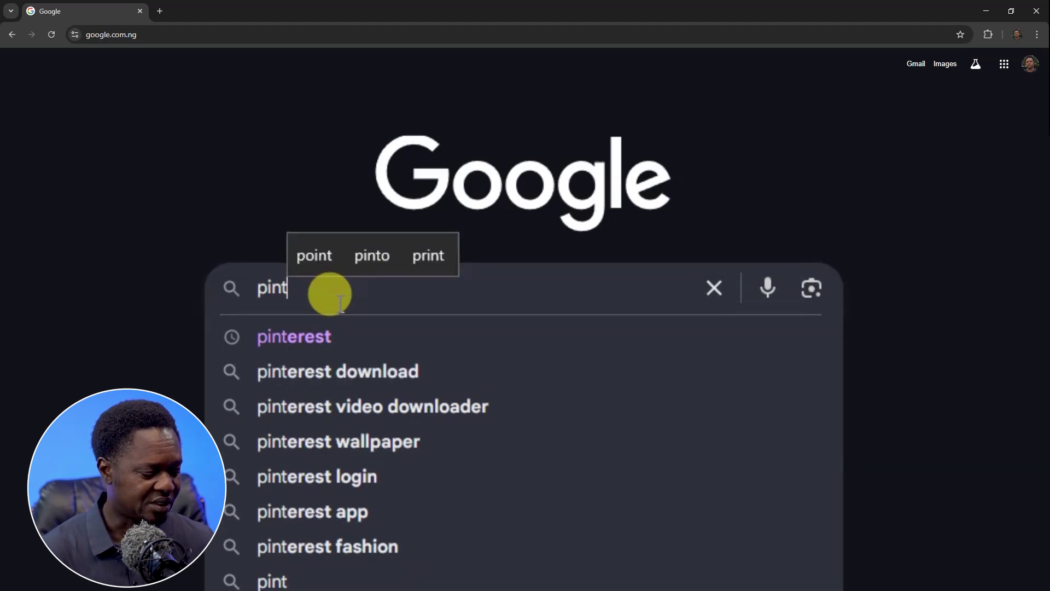
type("t")
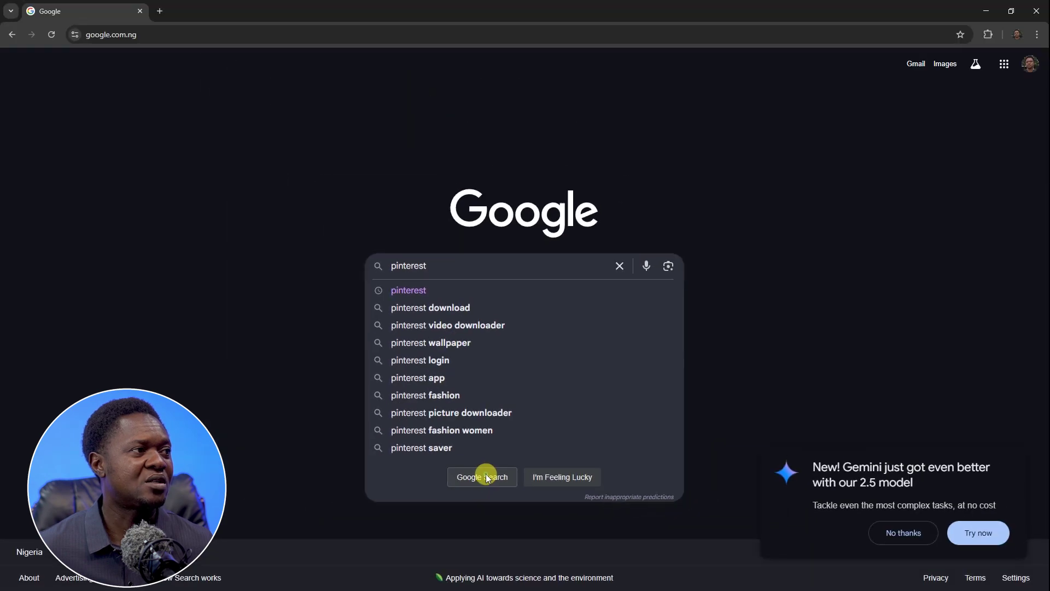
left_click(447, 469)
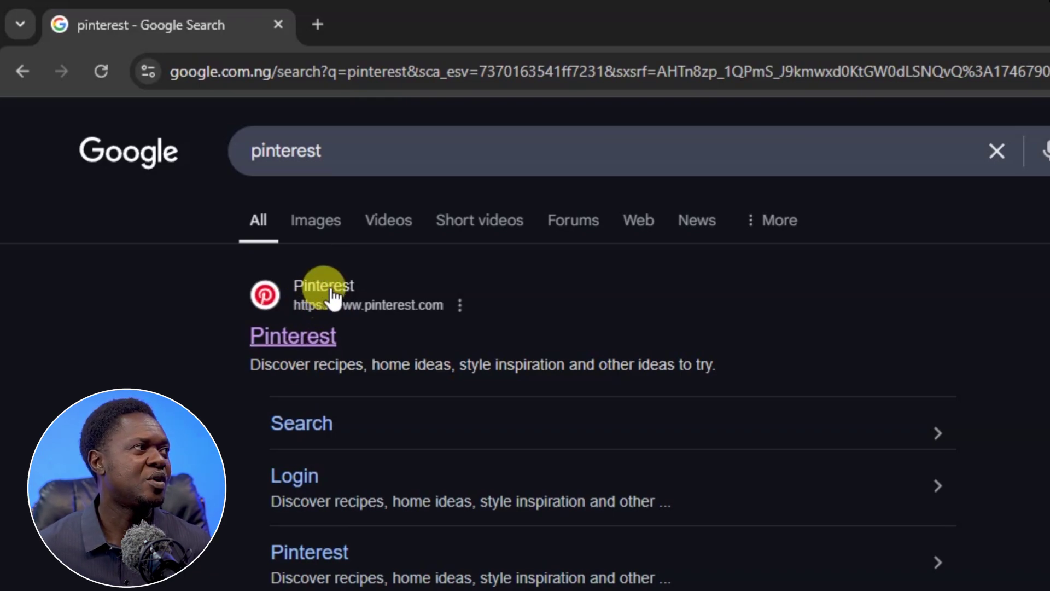
left_click(404, 389)
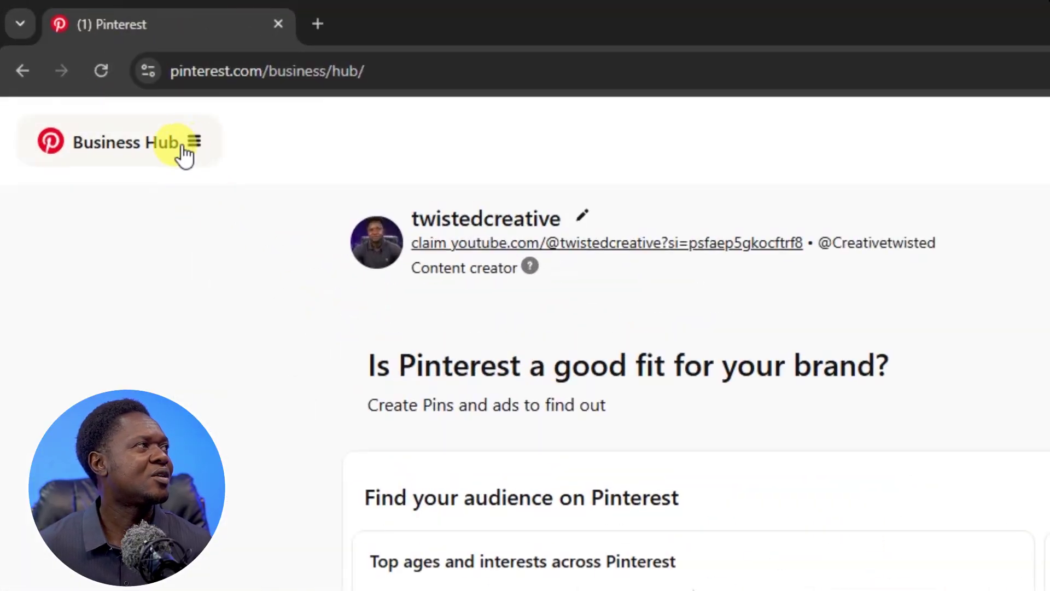
- Switch from the Business Hub to the Pinterest home feed and browse the pins for backdrop images
left_click(192, 143)
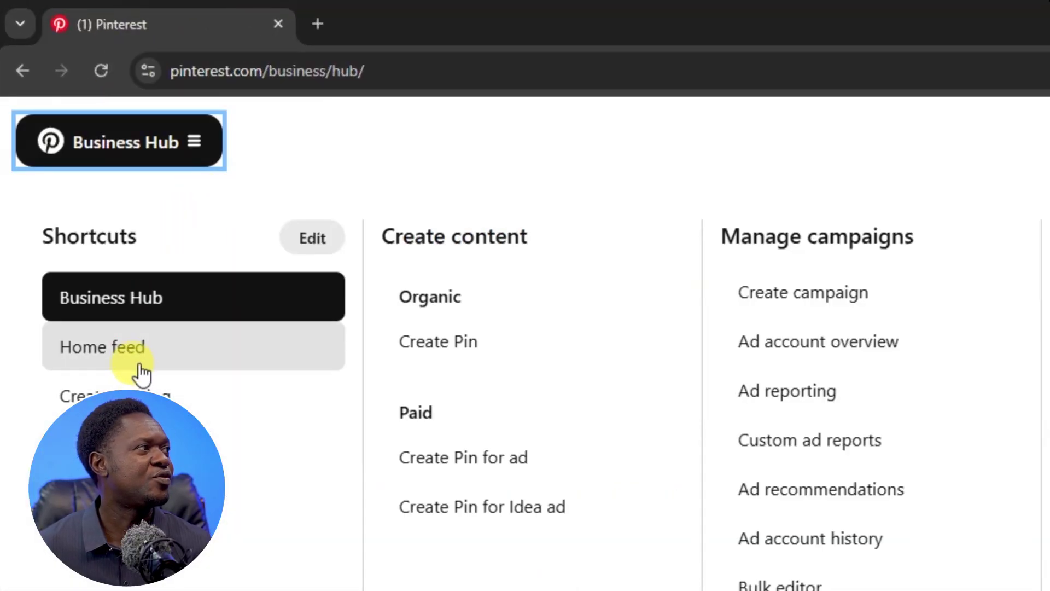
left_click(139, 364)
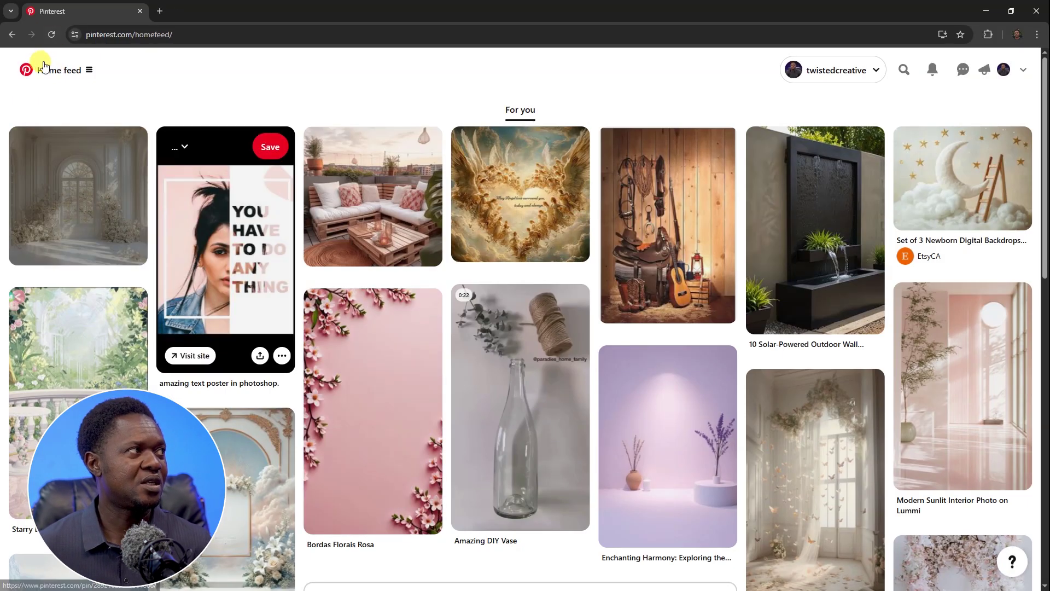
scroll(637, 499, "down", 7)
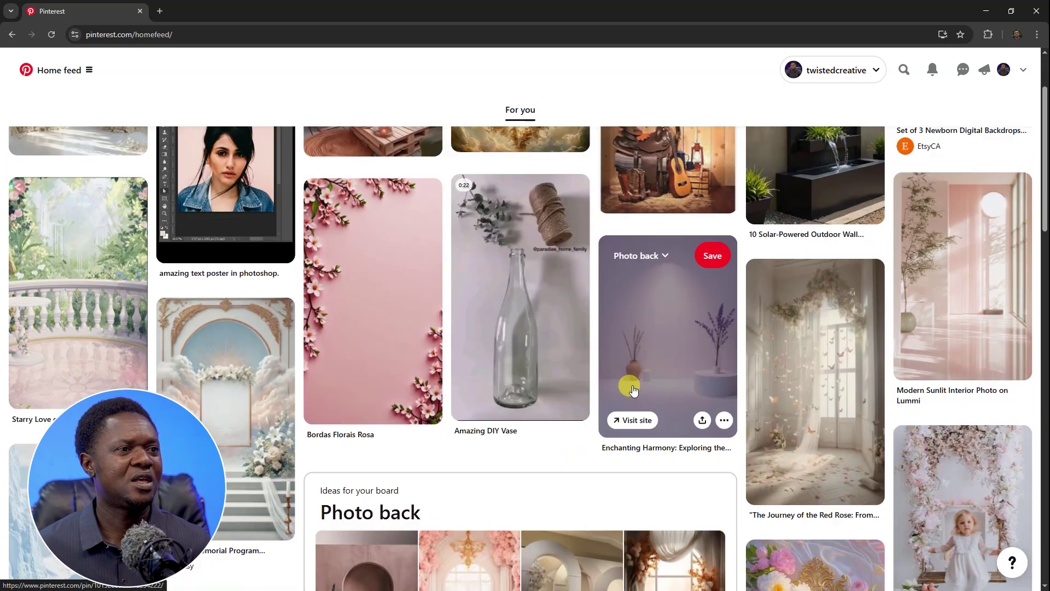
scroll(632, 390, "down", 8)
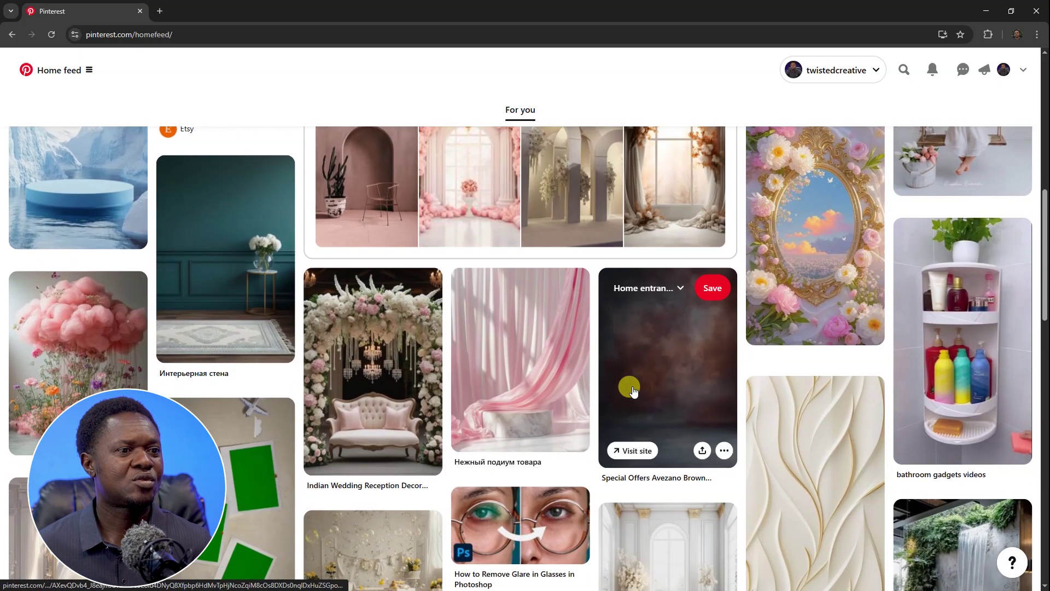
scroll(632, 386, "down", 9)
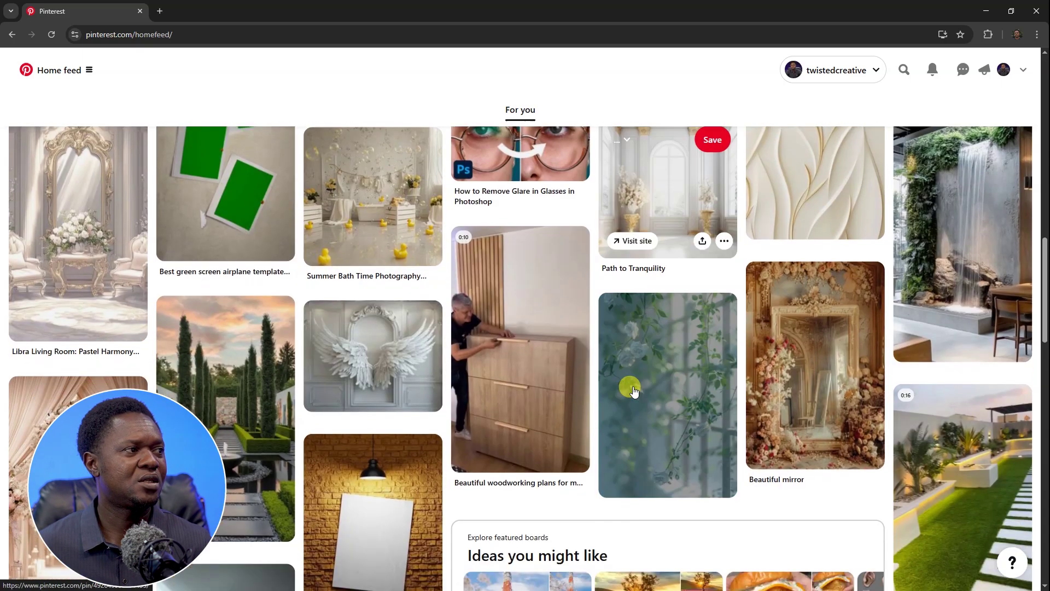
scroll(638, 406, "down", 8)
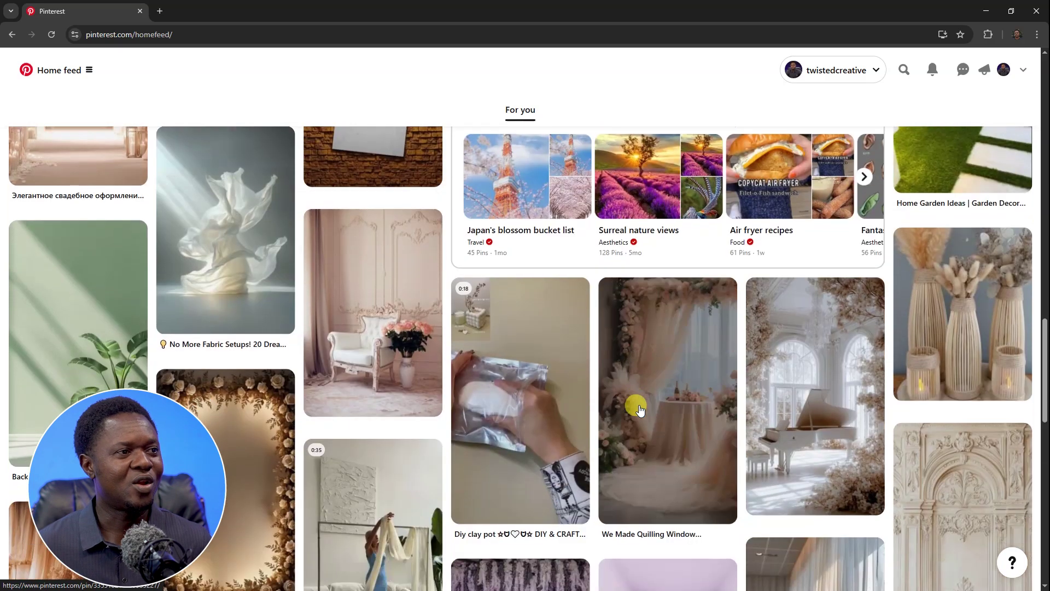
scroll(641, 410, "down", 2)
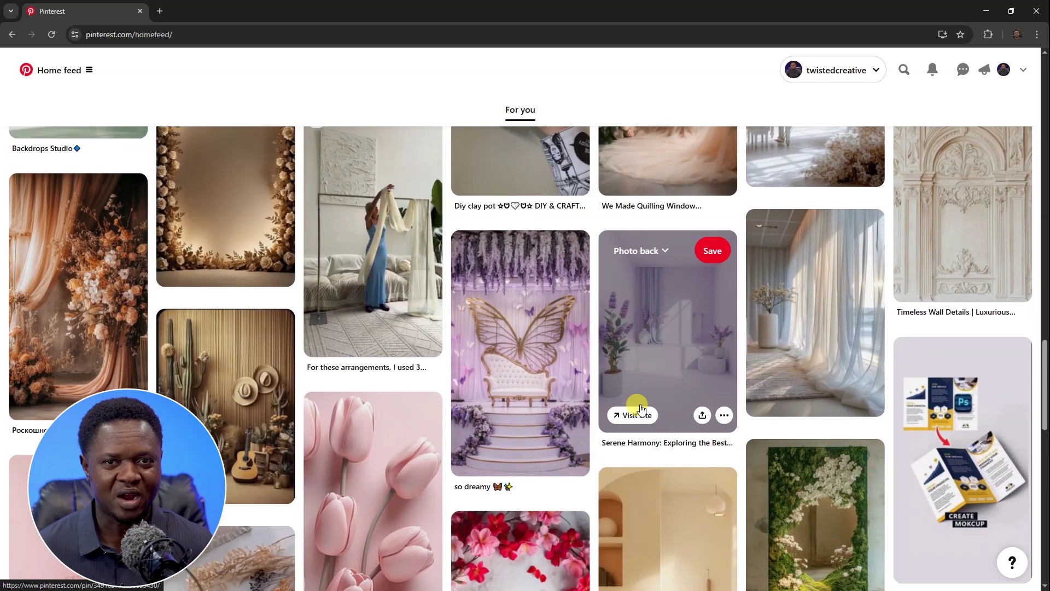
- Browse the home feed for backdrop images and open the pin showing the tall cream palace hall with an arched window
scroll(645, 416, "down", 4)
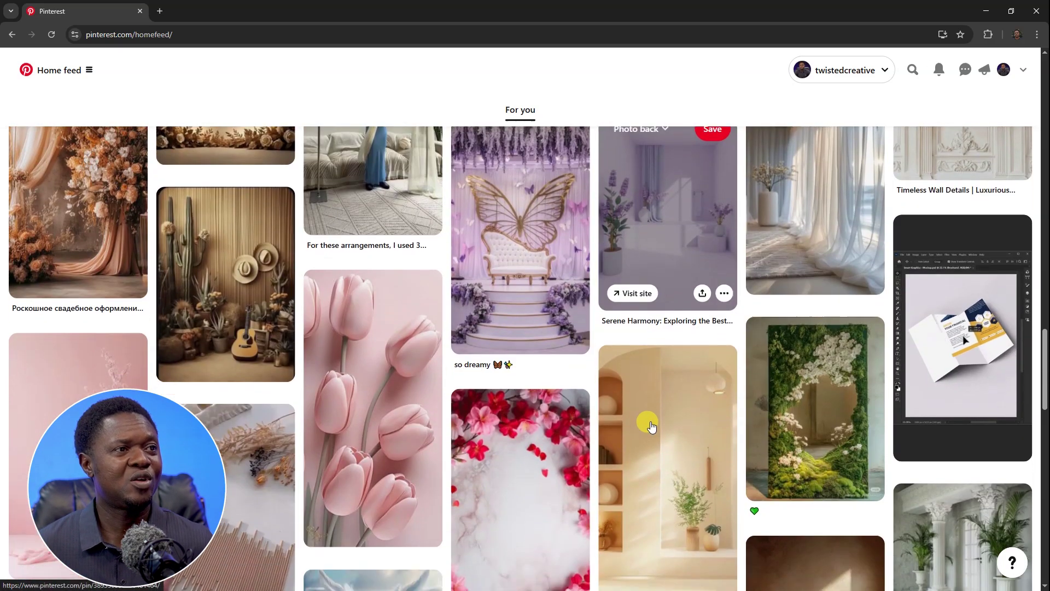
scroll(651, 425, "down", 5)
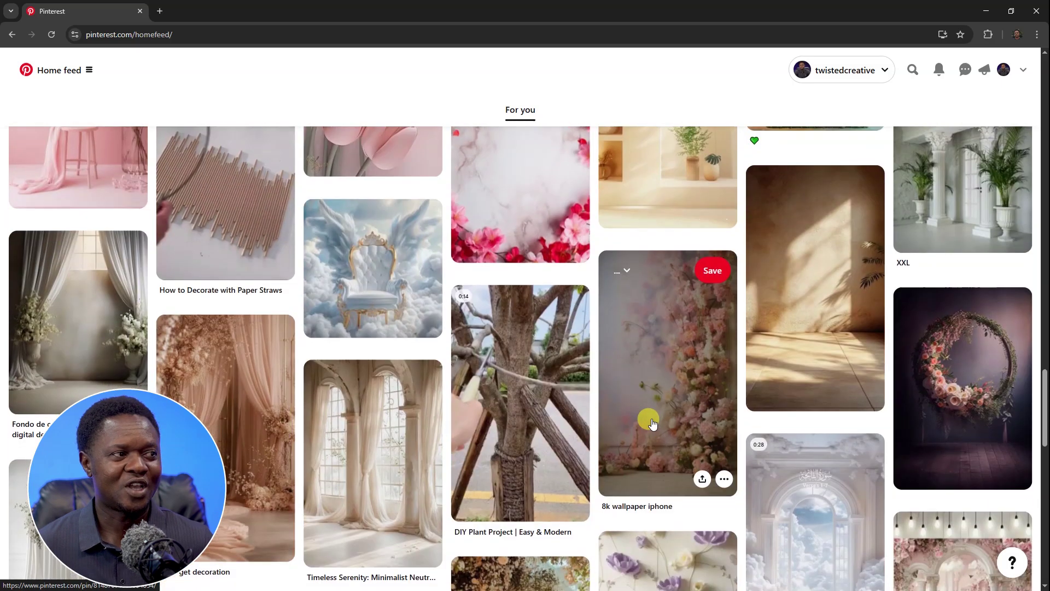
scroll(652, 422, "down", 3)
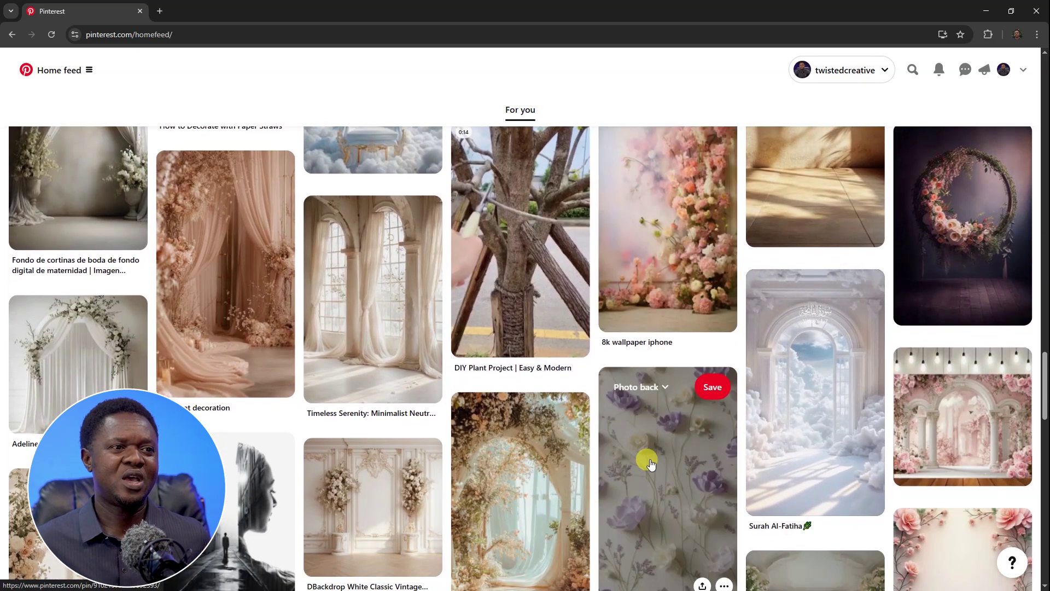
scroll(651, 463, "down", 5)
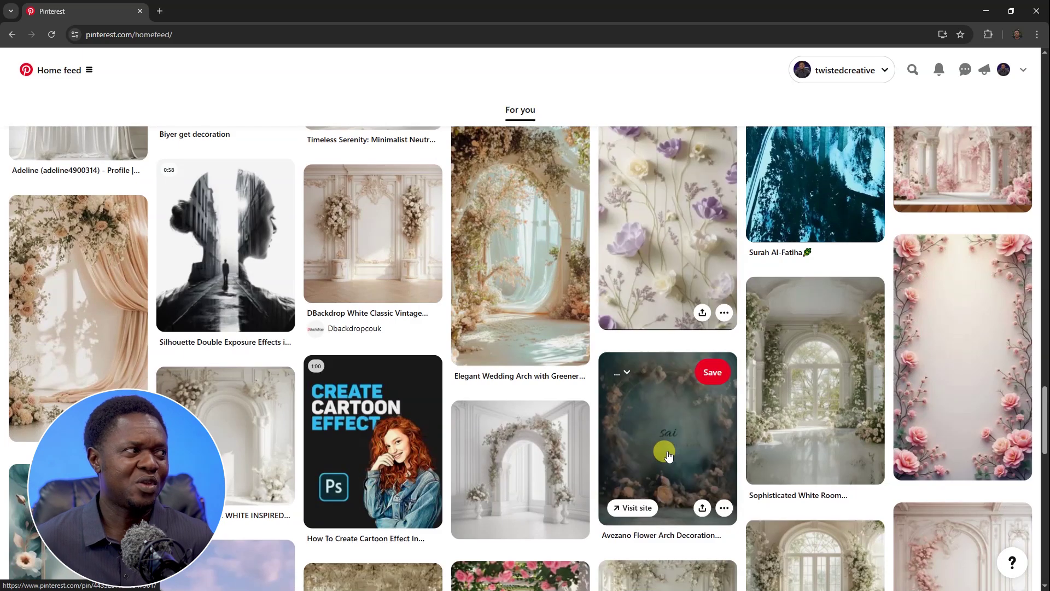
scroll(668, 456, "down", 2)
scroll(674, 449, "down", 4)
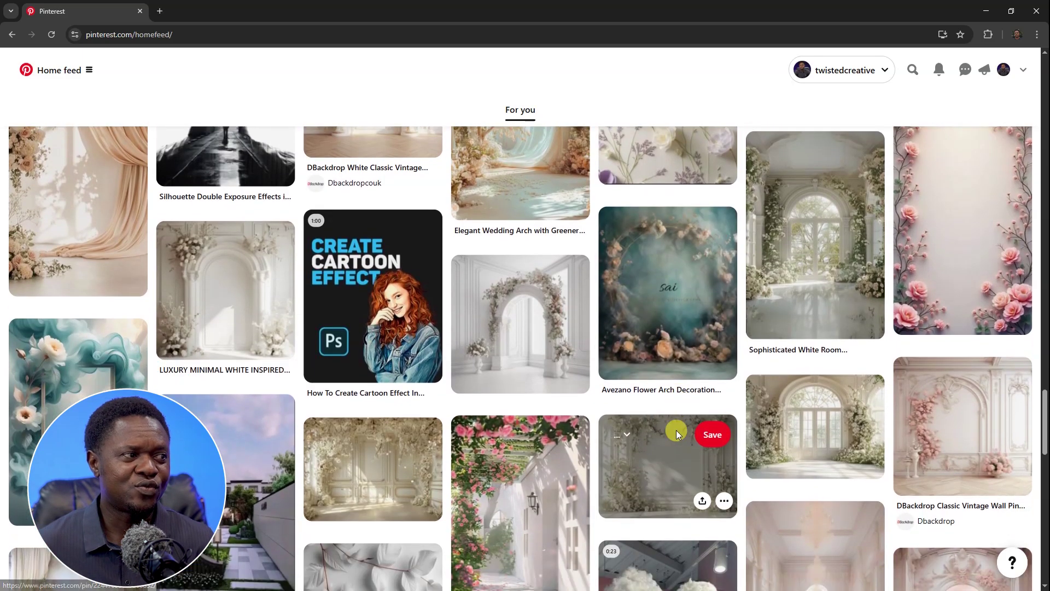
scroll(527, 397, "down", 6)
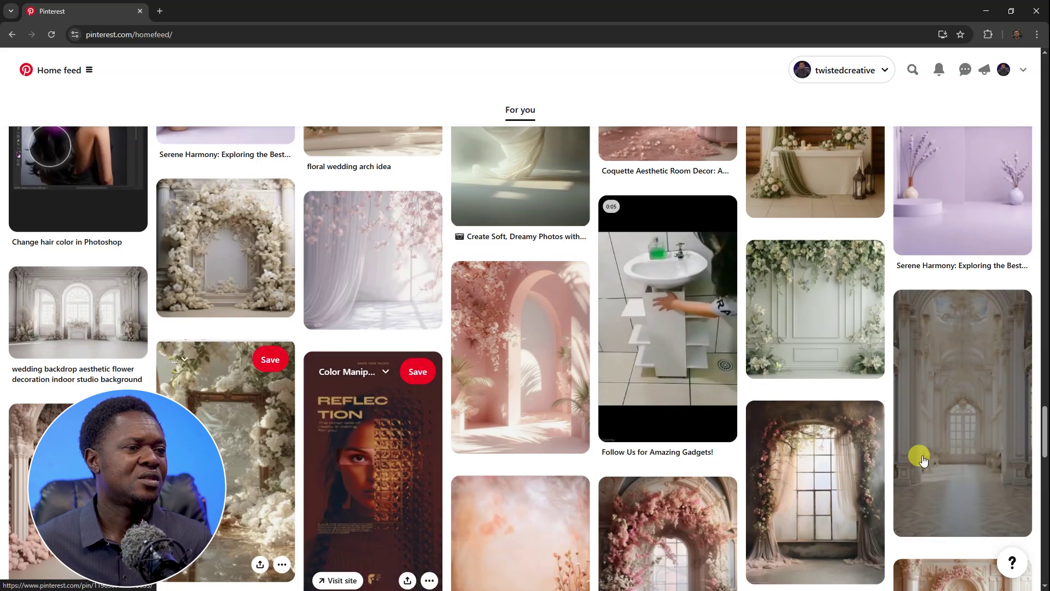
left_click(964, 416)
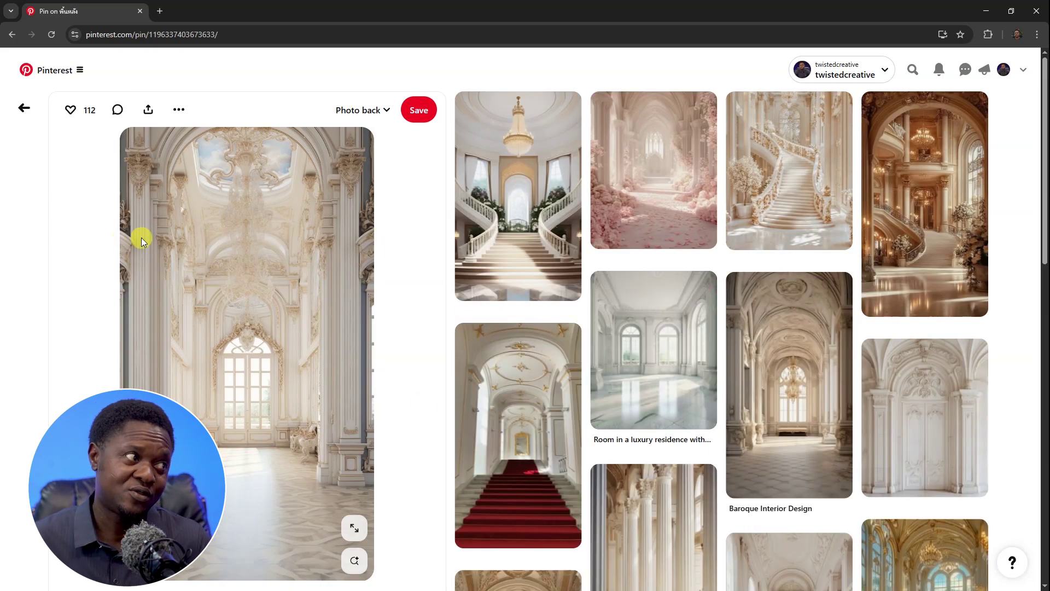
- Examine the related pins of the palace hall image for similar interior backdrops
scroll(788, 394, "down", 6)
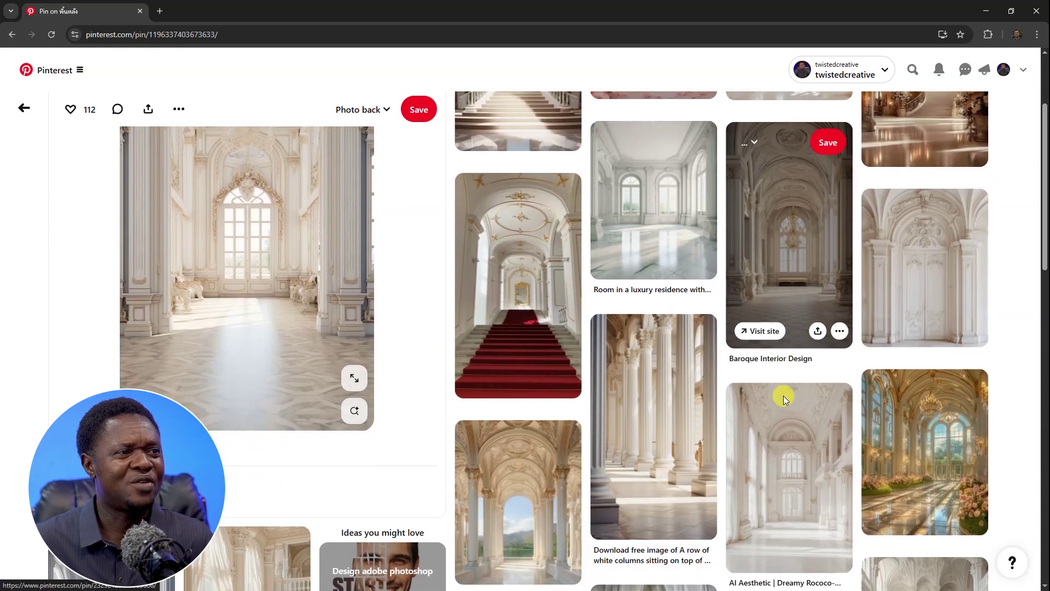
scroll(779, 405, "down", 15)
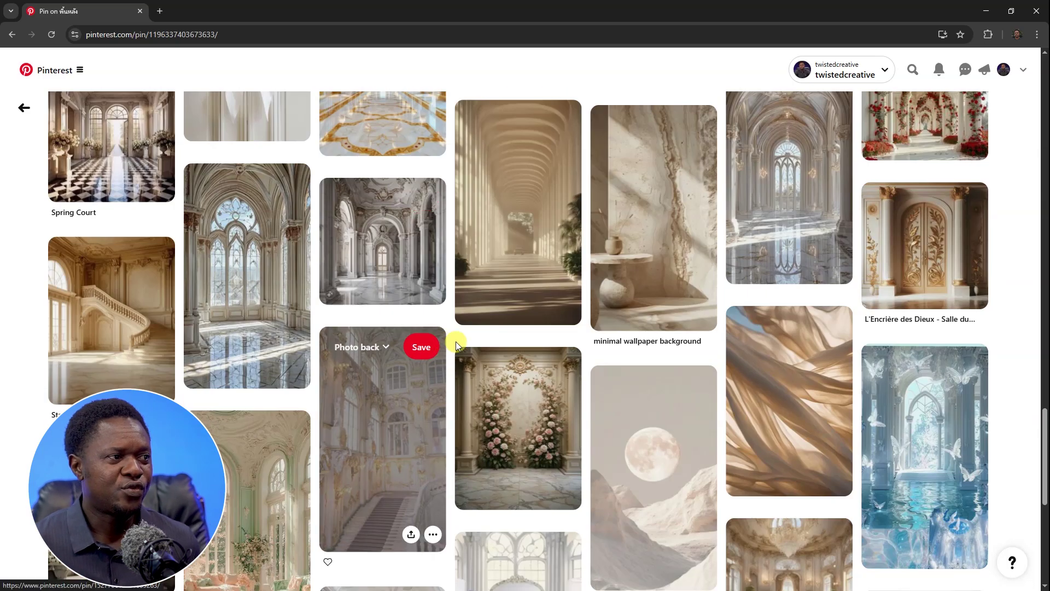
scroll(474, 370, "down", 5)
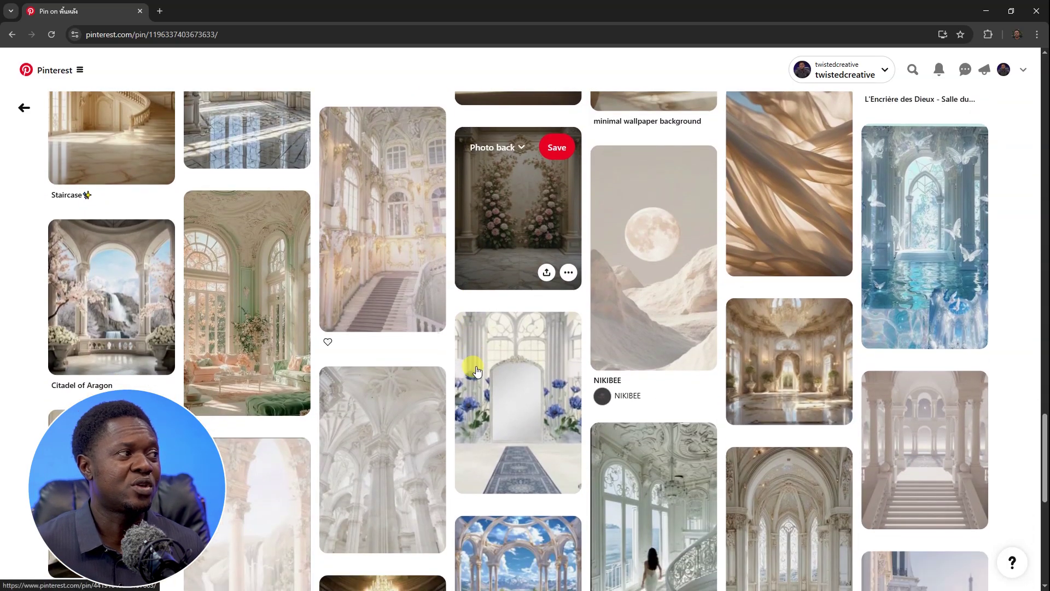
scroll(476, 375, "down", 3)
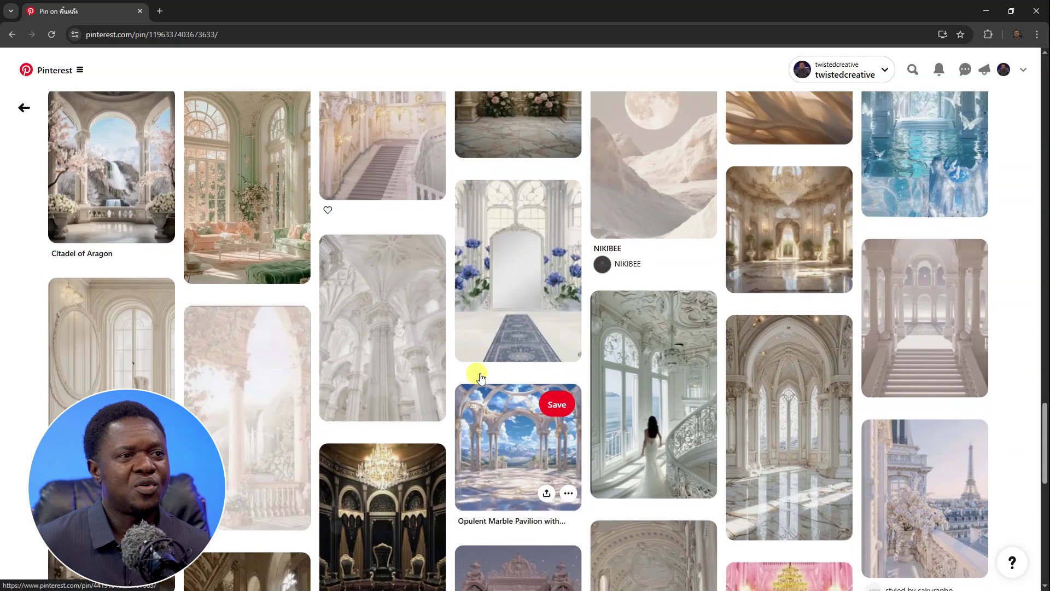
scroll(479, 377, "down", 10)
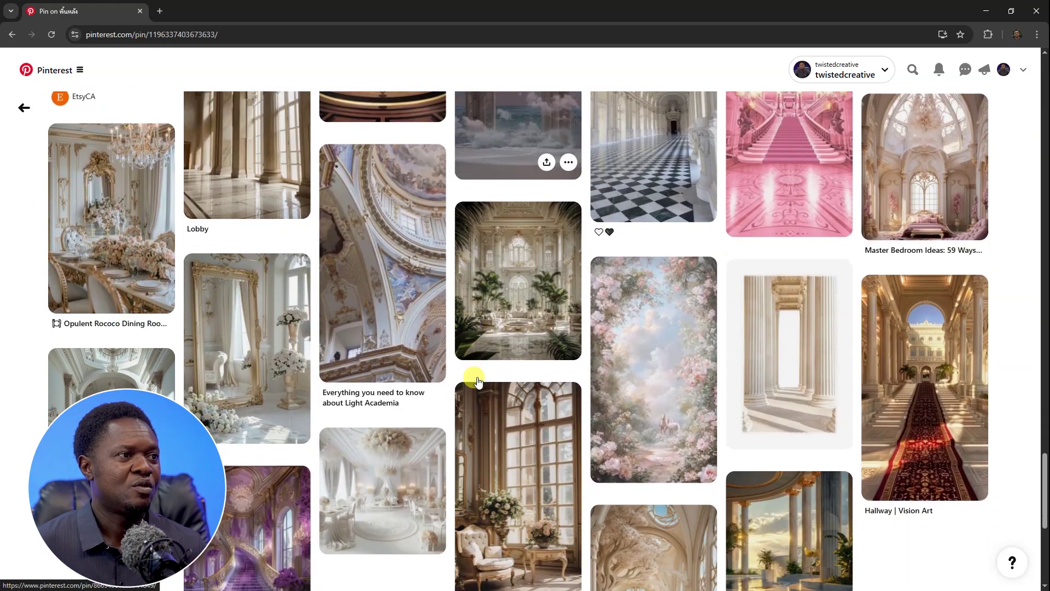
scroll(480, 381, "down", 4)
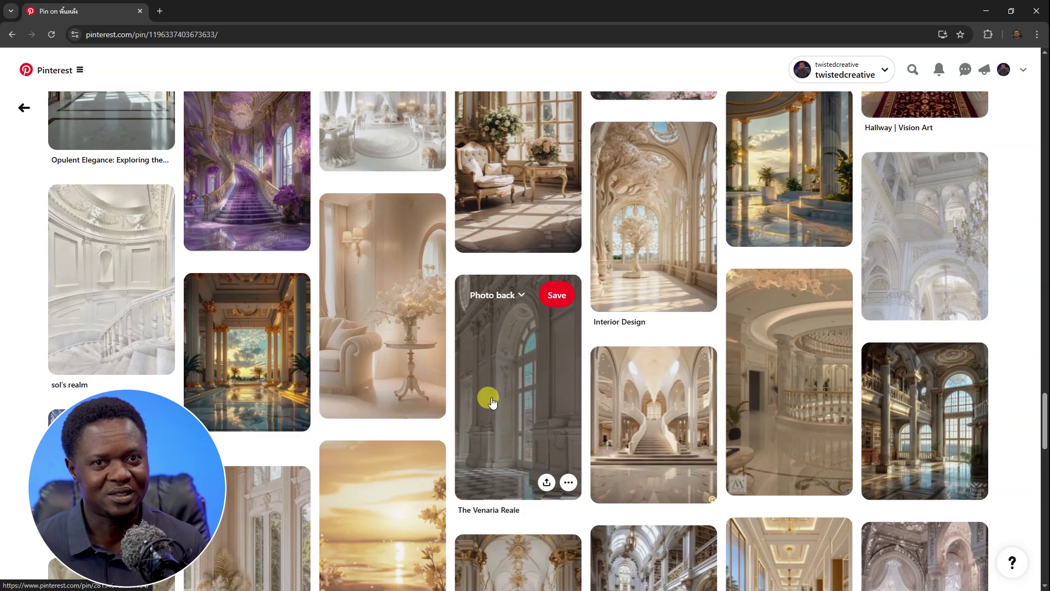
scroll(492, 402, "down", 5)
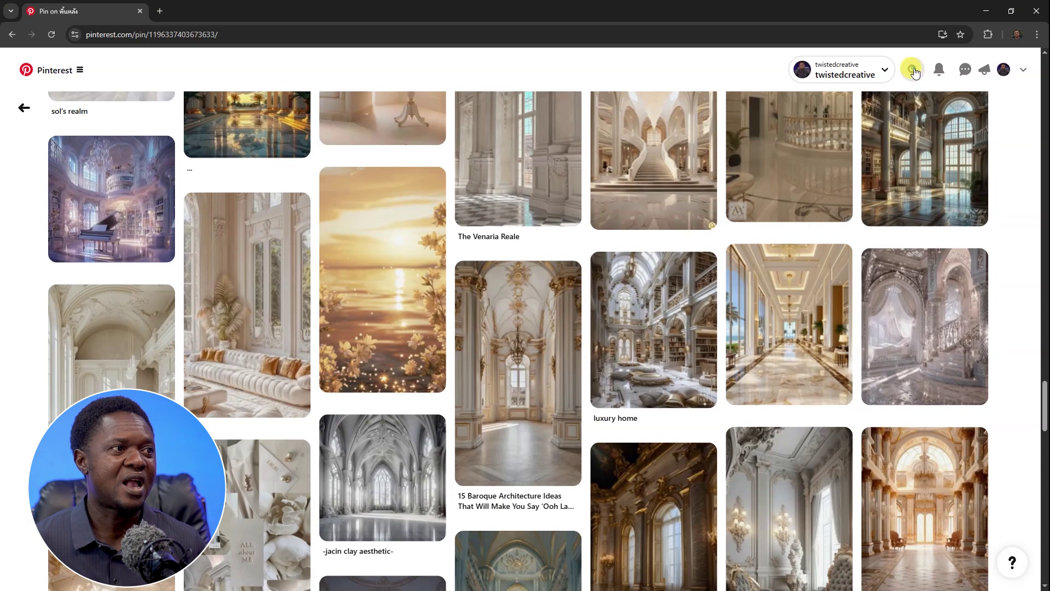
- Search Pinterest for "Photoshop background backdrops"
left_click(776, 147)
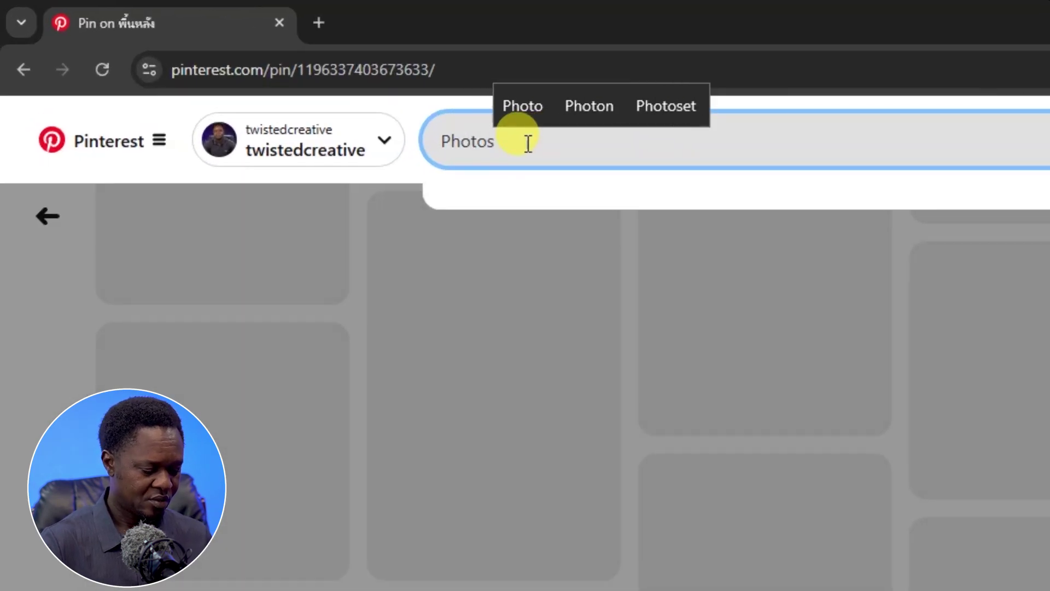
type("bck")
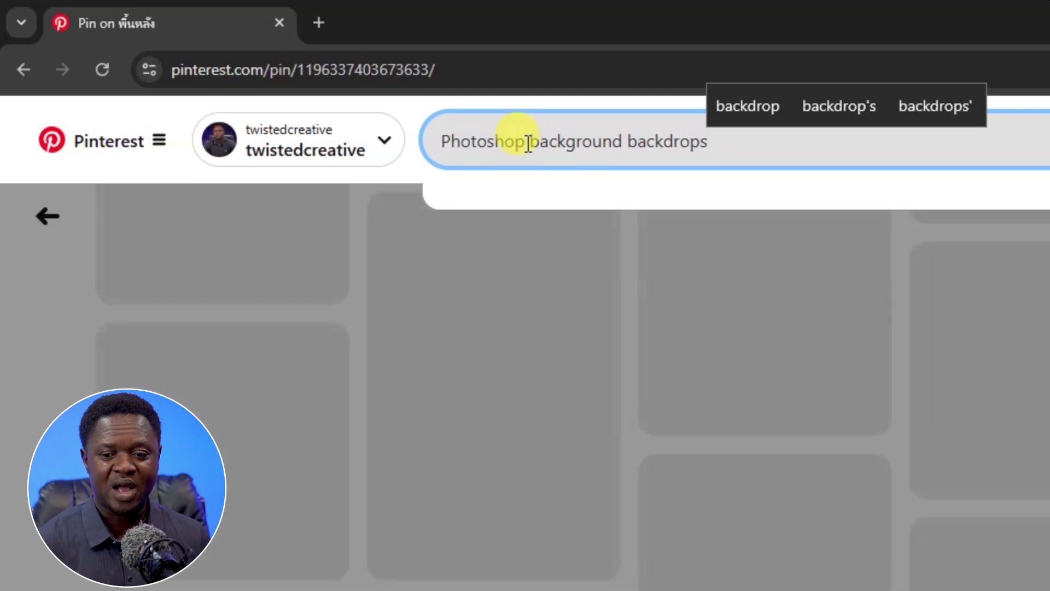
key("Return")
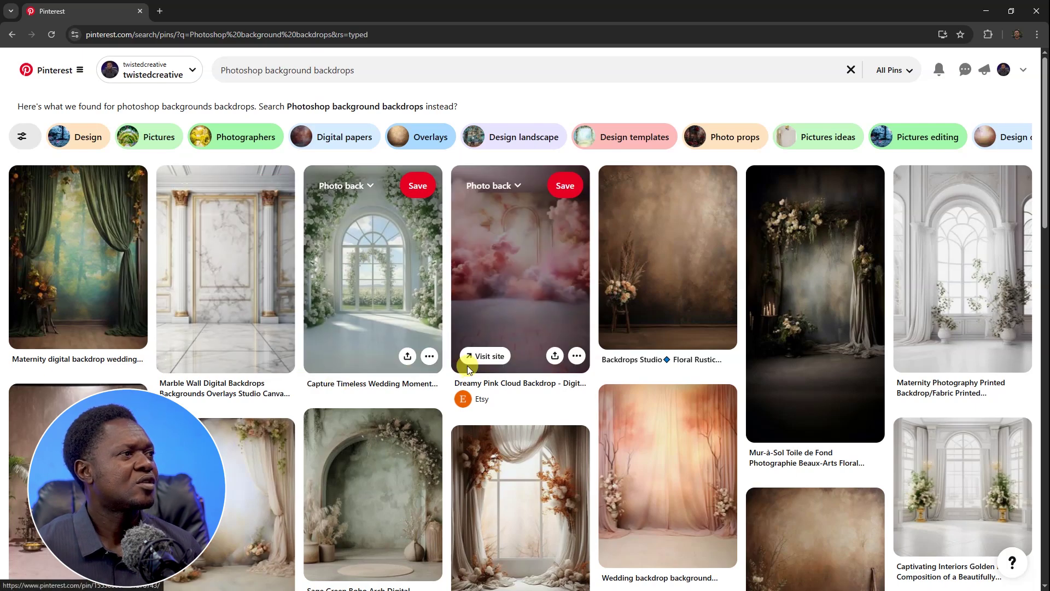
- Examine the search results for Photoshop background backdrops, looking through the studio, floral and arch designs
scroll(469, 365, "down", 3)
scroll(472, 374, "down", 5)
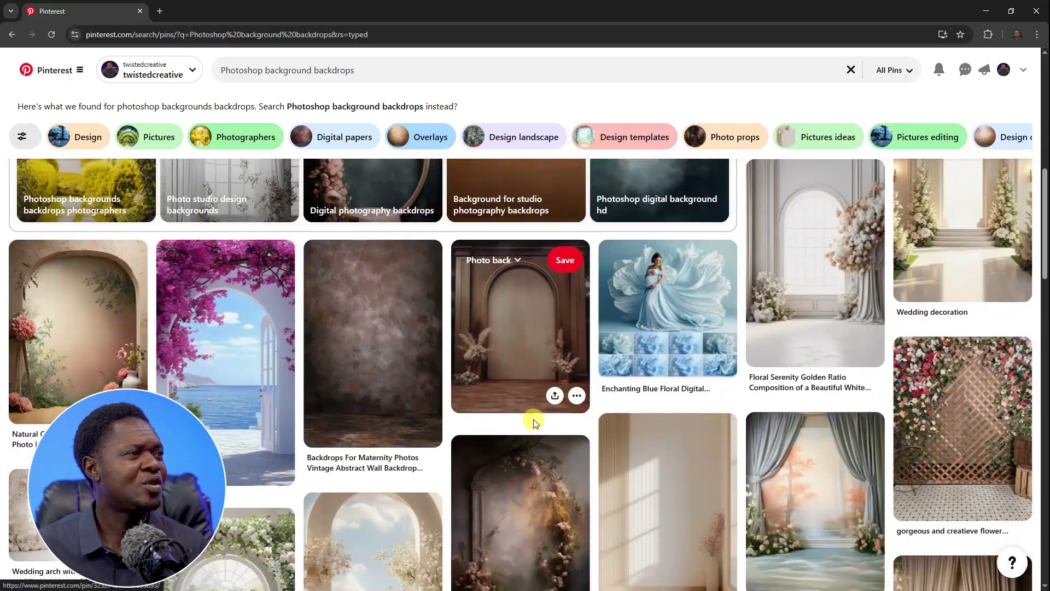
scroll(536, 424, "down", 6)
scroll(537, 424, "down", 5)
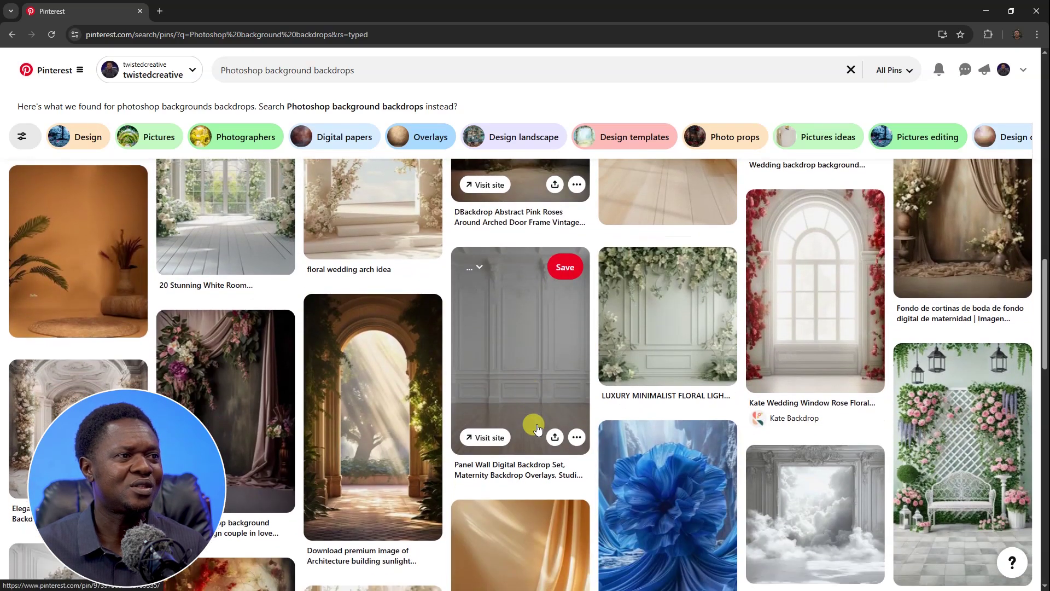
scroll(539, 429, "down", 6)
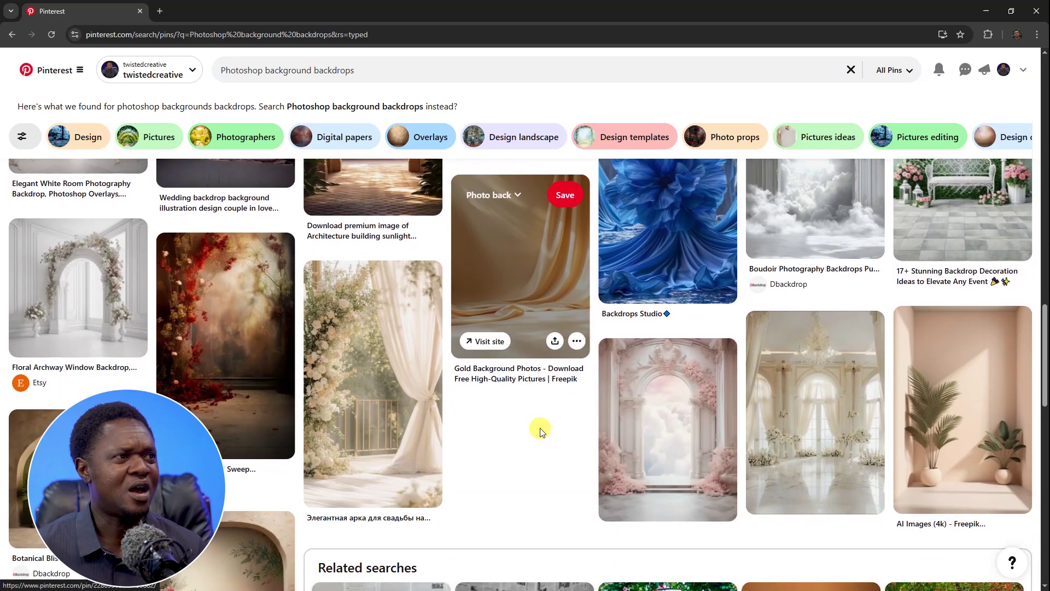
scroll(544, 432, "down", 8)
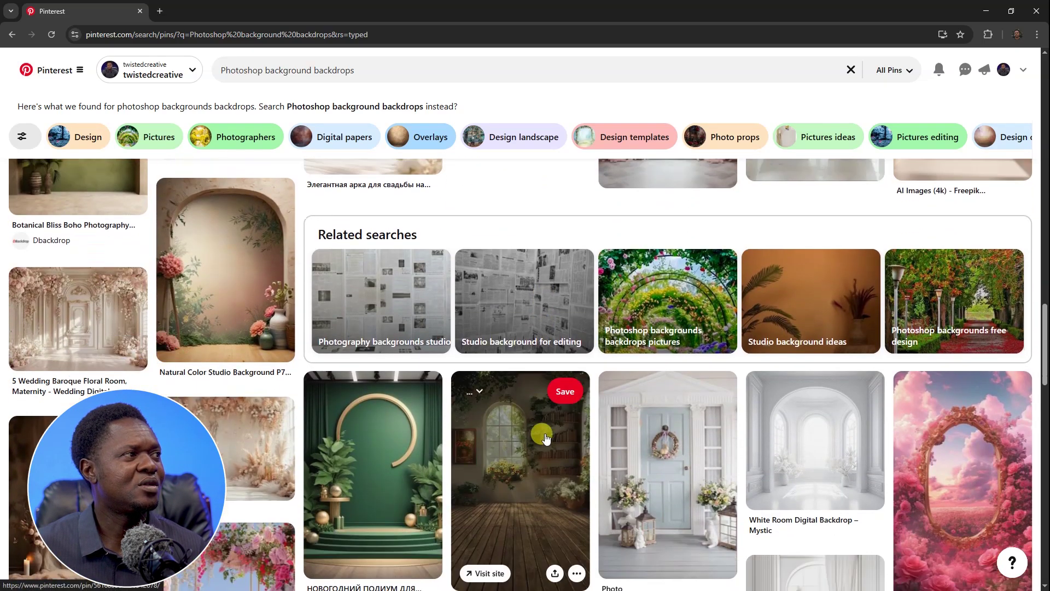
scroll(549, 440, "down", 8)
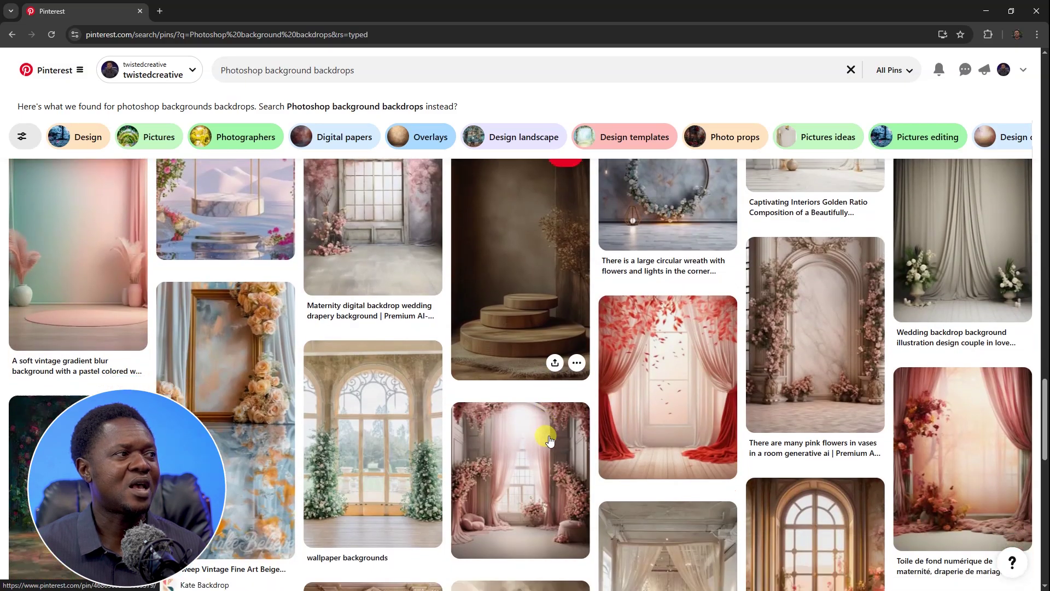
scroll(550, 440, "down", 8)
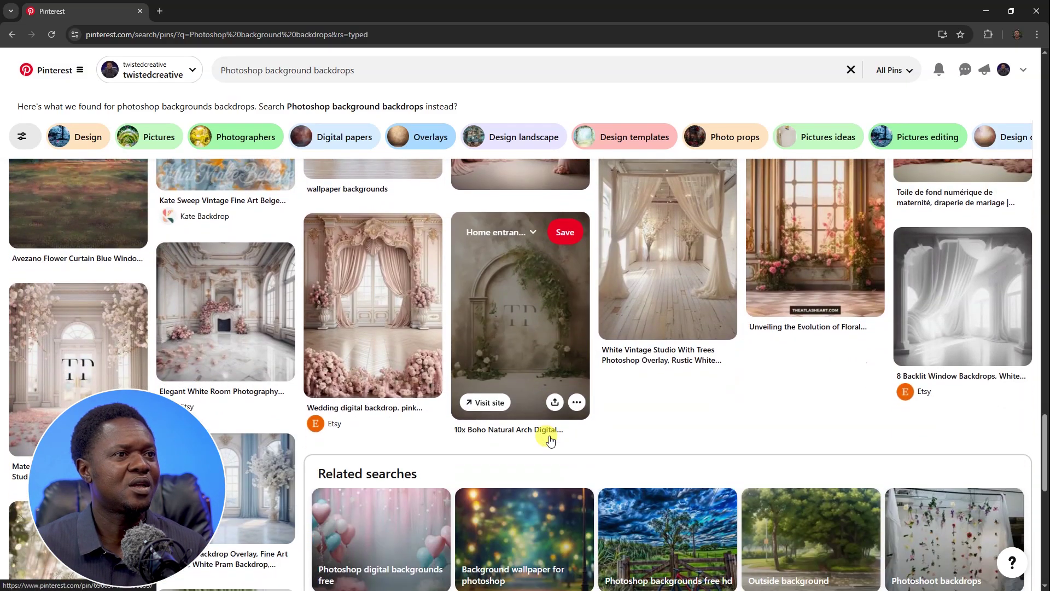
scroll(551, 440, "down", 6)
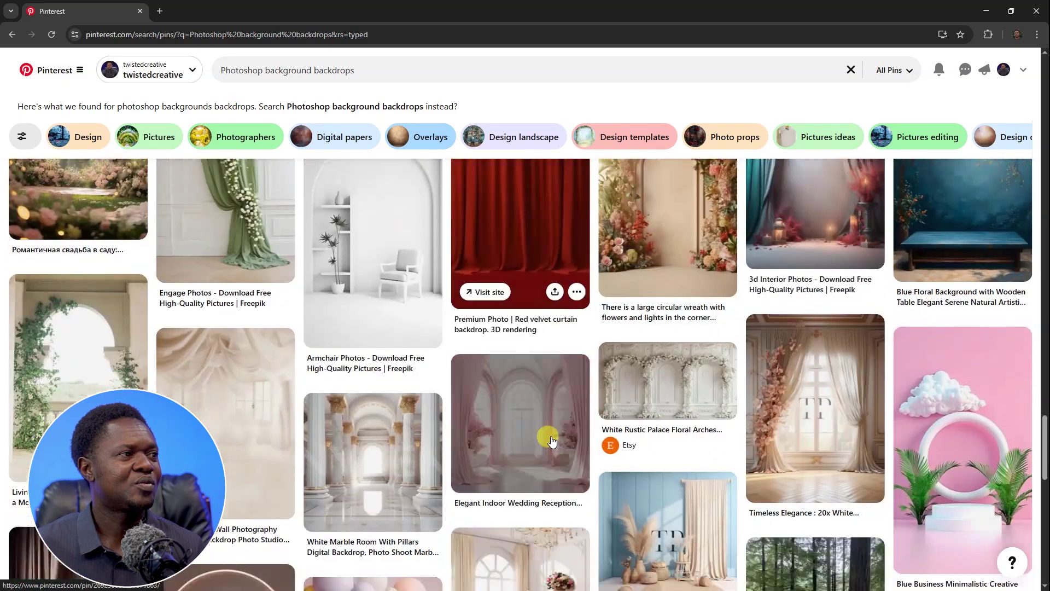
scroll(558, 437, "down", 12)
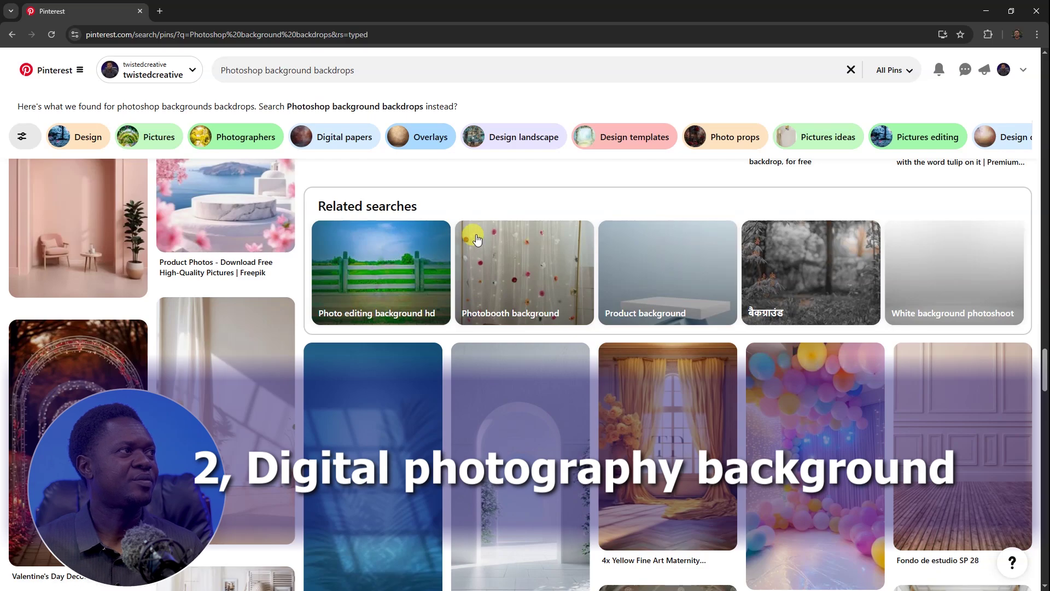
- Search Pinterest for "Digital photography Background" and browse the resulting backdrop pins
scroll(476, 239, "up", 4)
left_click(394, 76)
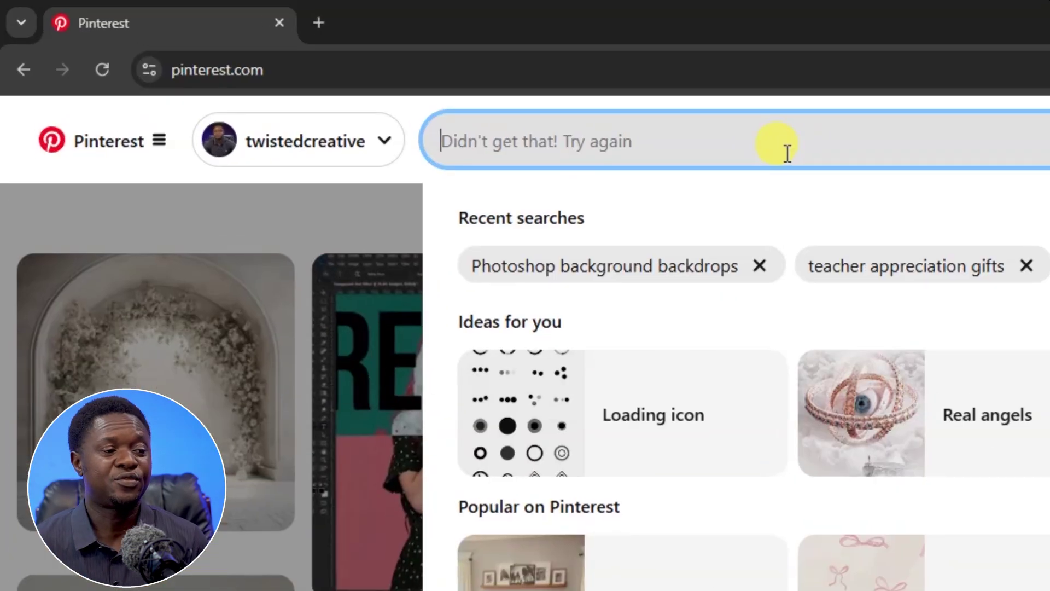
type("Digit")
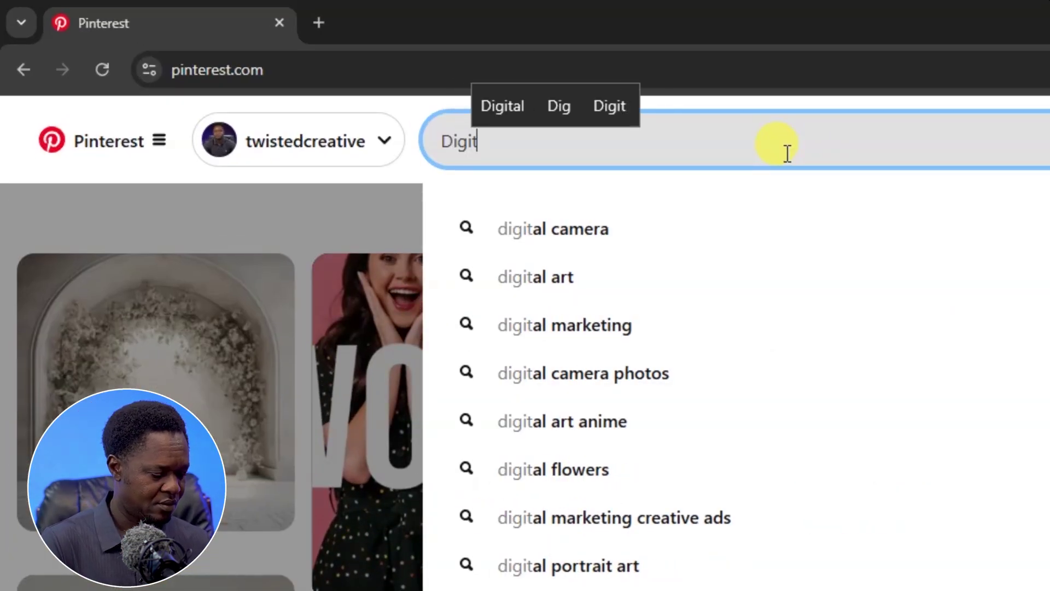
type("al photography Background")
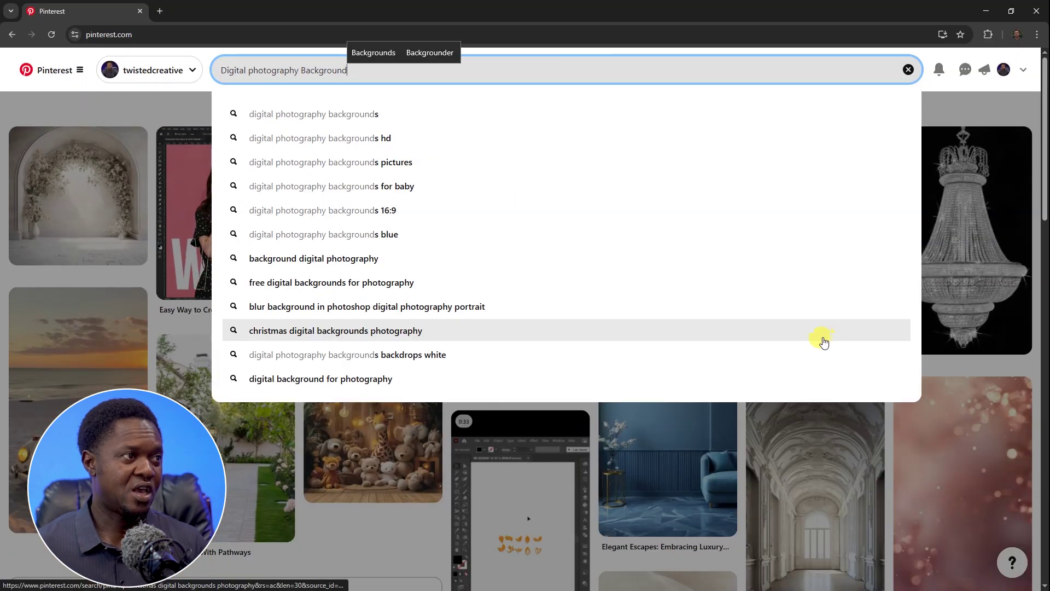
key("Return")
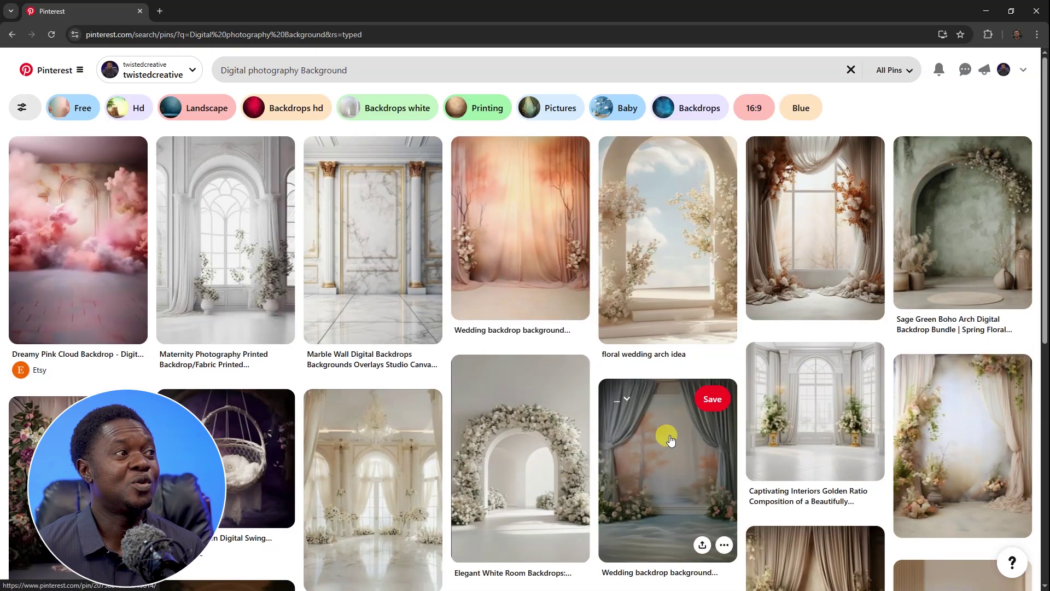
scroll(670, 454, "down", 6)
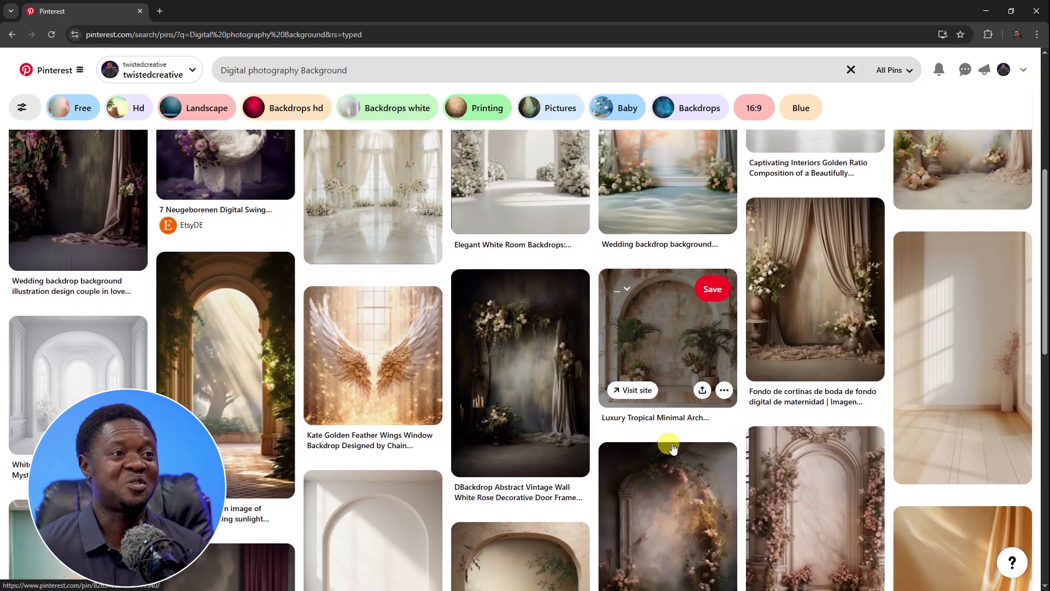
scroll(707, 476, "down", 8)
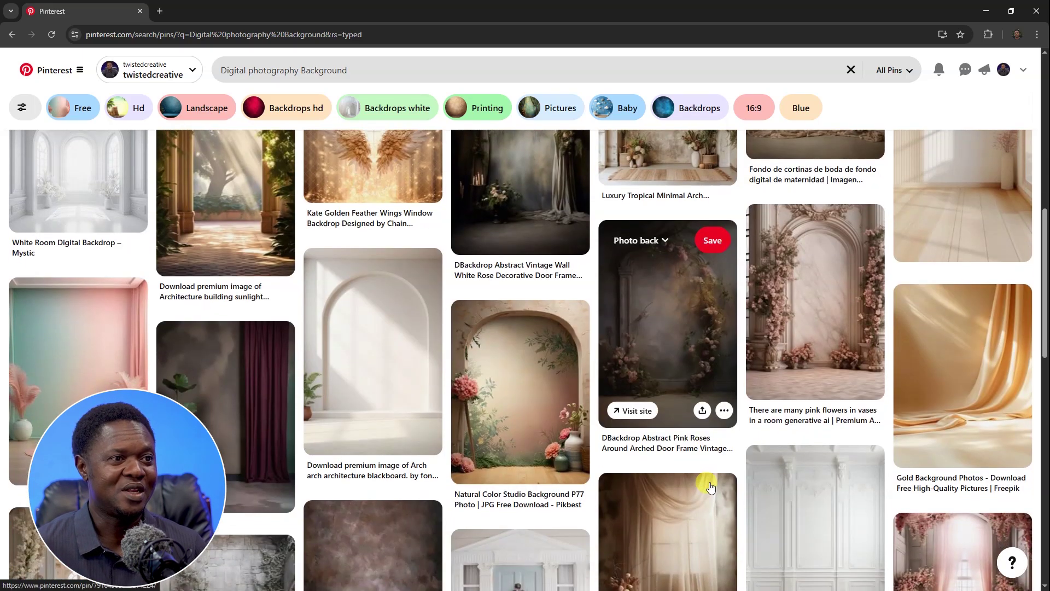
scroll(708, 492, "down", 8)
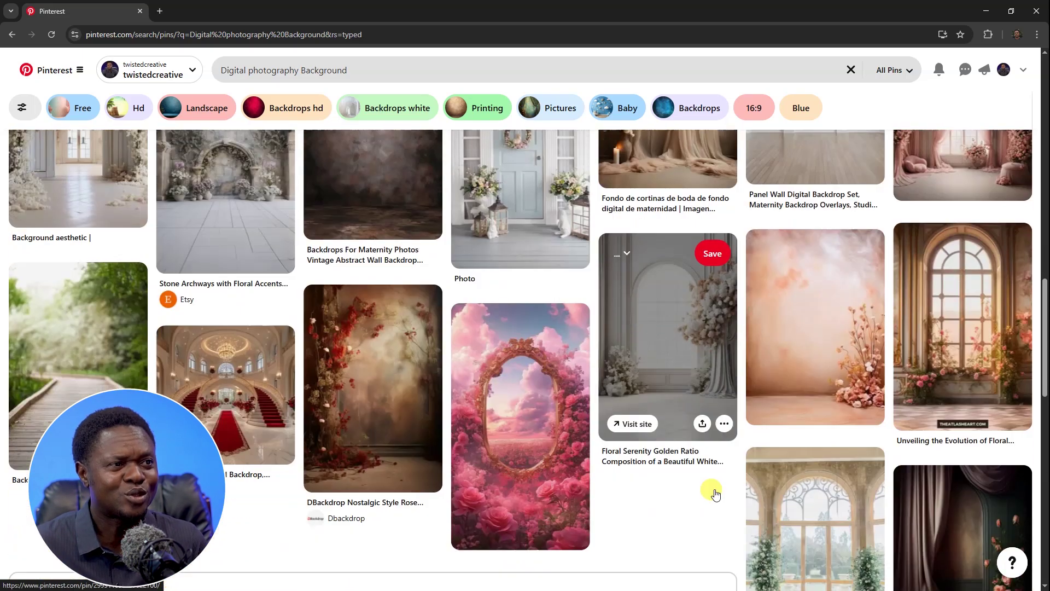
scroll(717, 491, "down", 6)
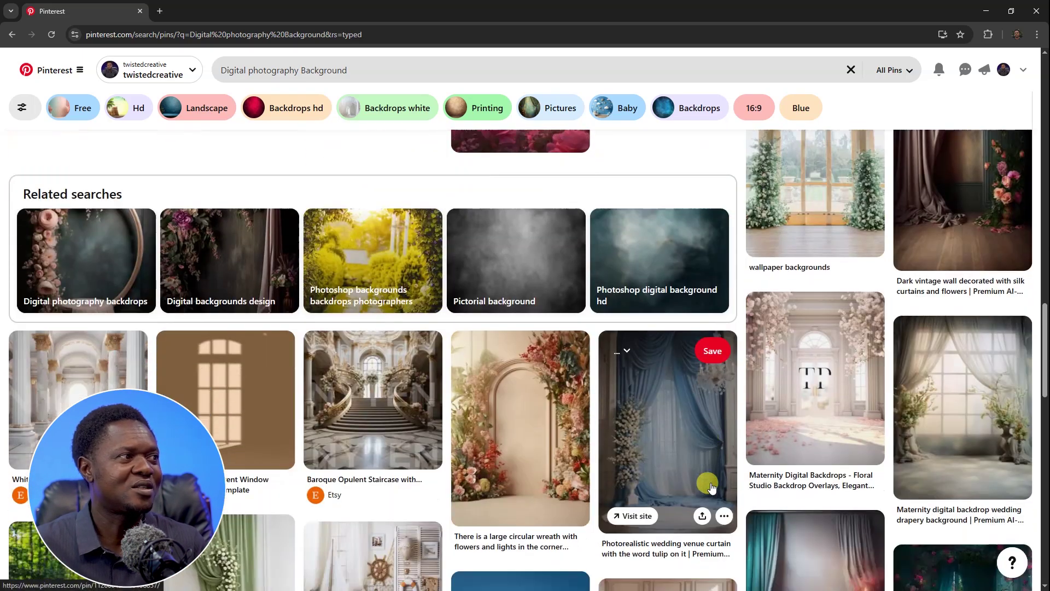
scroll(707, 490, "down", 15)
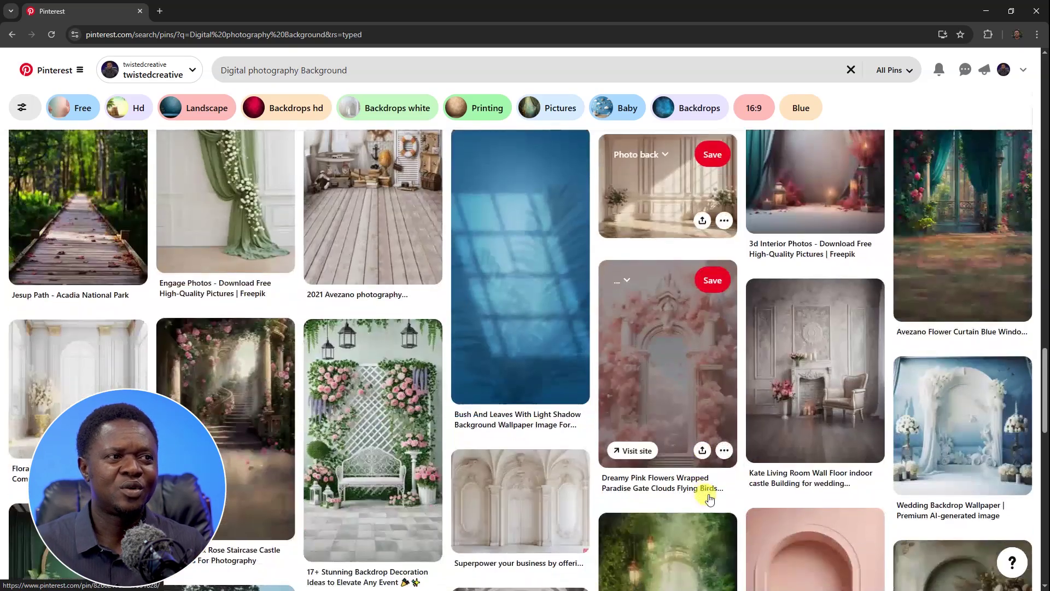
scroll(713, 490, "down", 7)
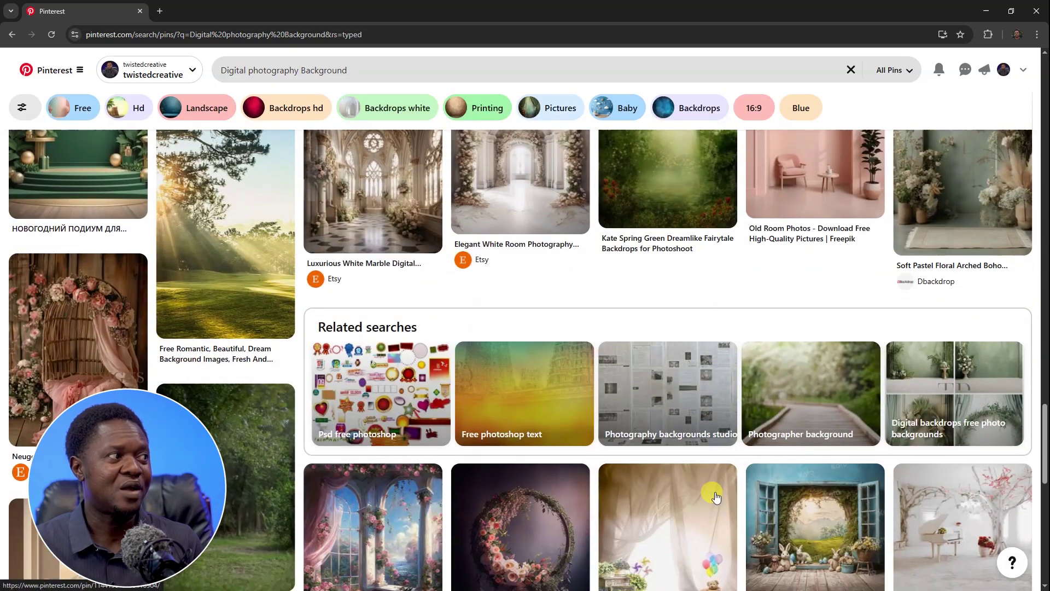
- Examine further pins in the digital photography background results, including the arch, floral and studio designs
scroll(716, 491, "down", 6)
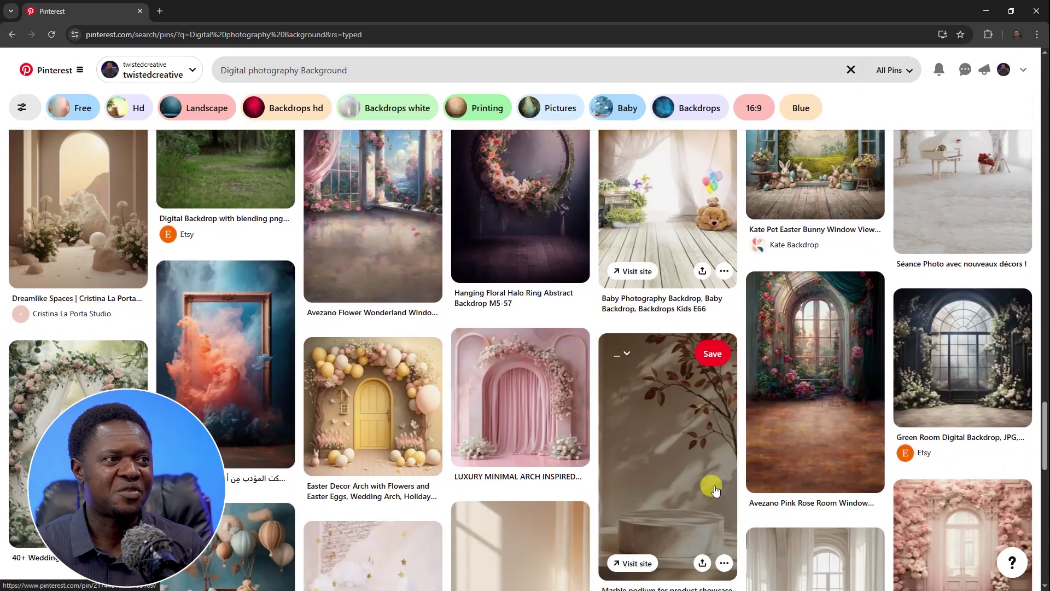
scroll(715, 491, "down", 2)
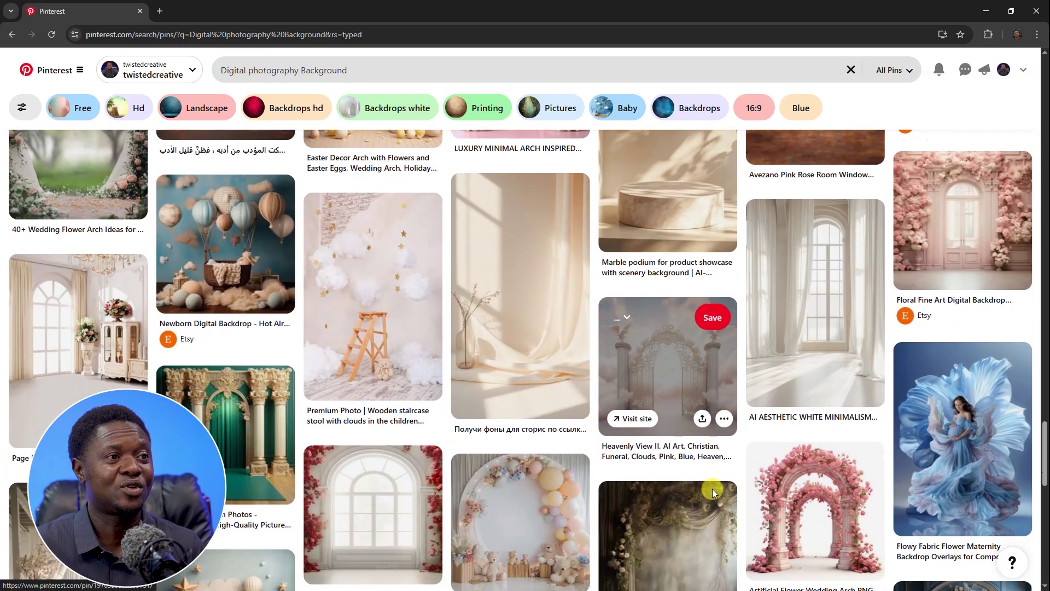
scroll(713, 490, "down", 8)
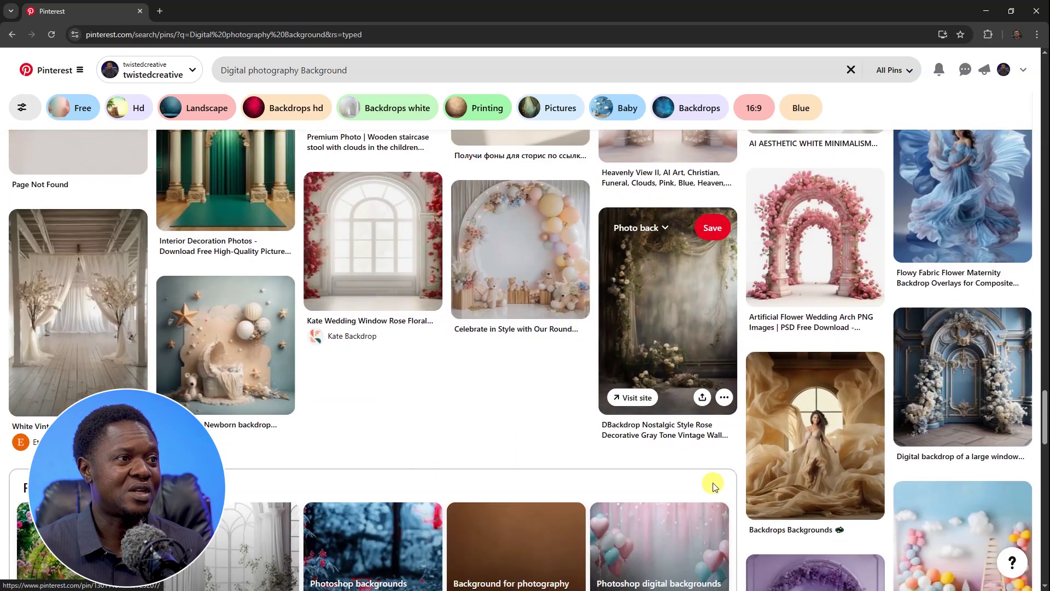
scroll(712, 487, "down", 2)
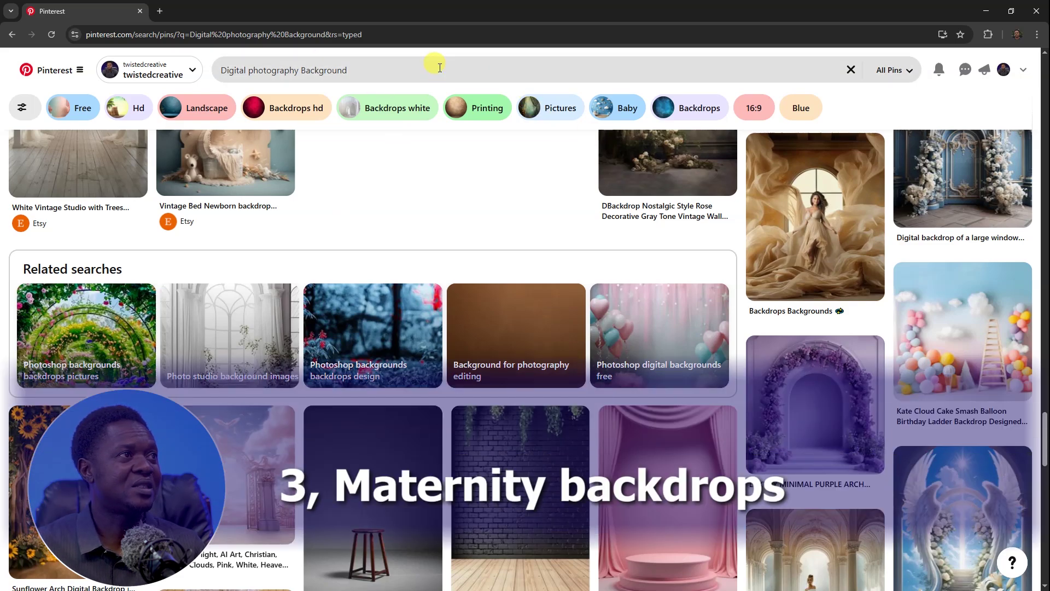
- Search Pinterest for "Maternity backdrops"
left_click(439, 67)
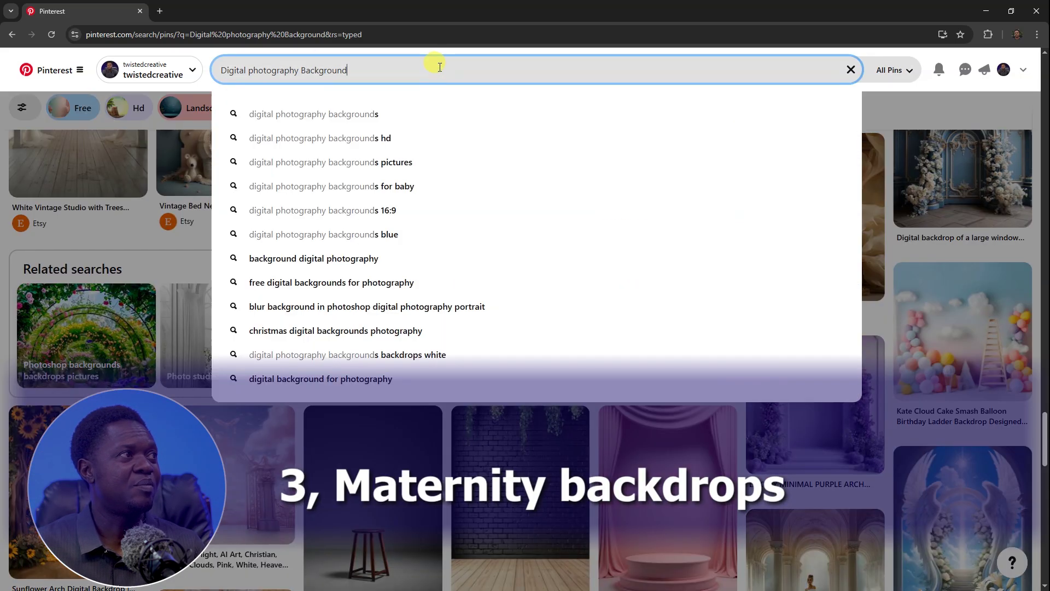
key("ctrl+a")
type("Mater")
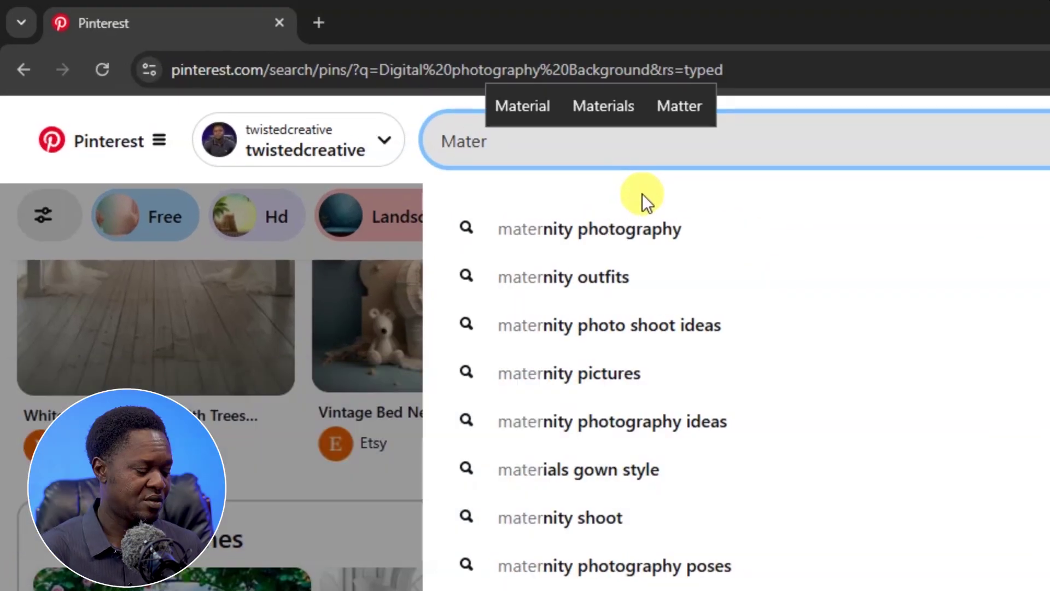
type("nity backdrops")
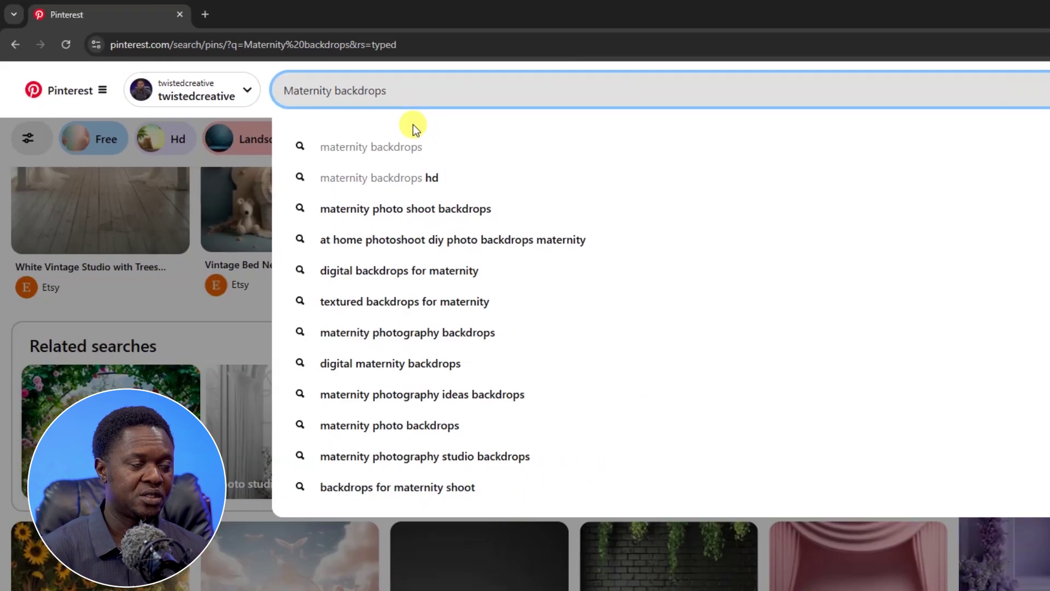
key("Return")
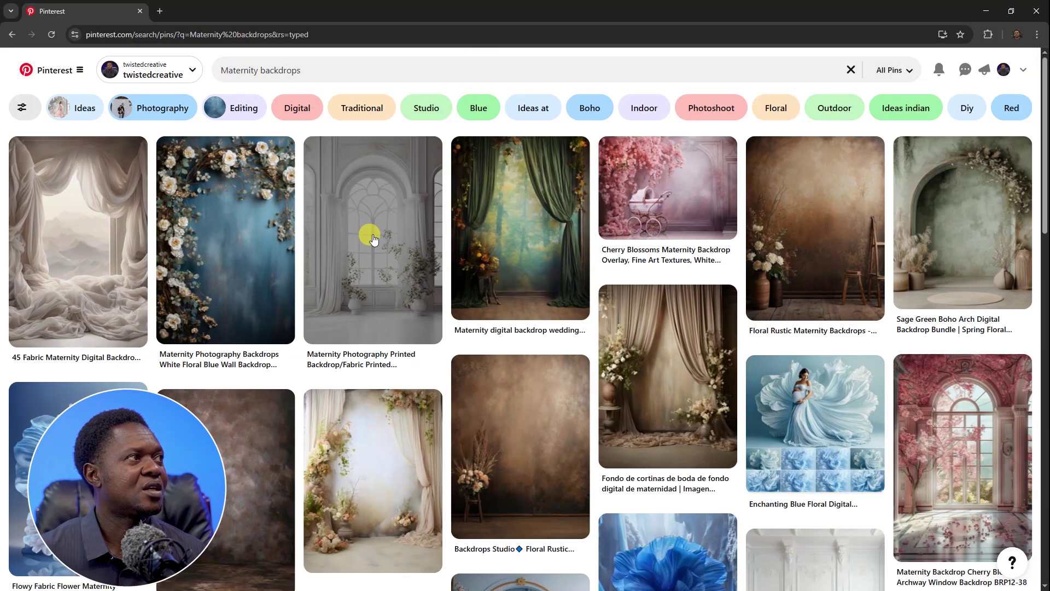
- Examine the maternity backdrop results, looking through the floral, draped-curtain and flowing-fabric designs
scroll(390, 268, "down", 10)
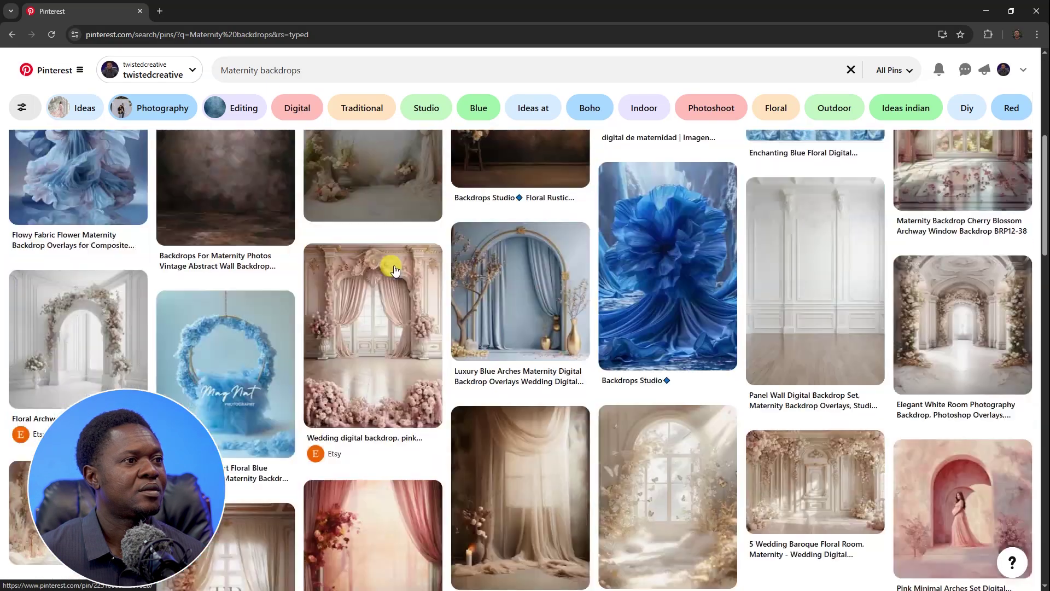
scroll(394, 269, "down", 10)
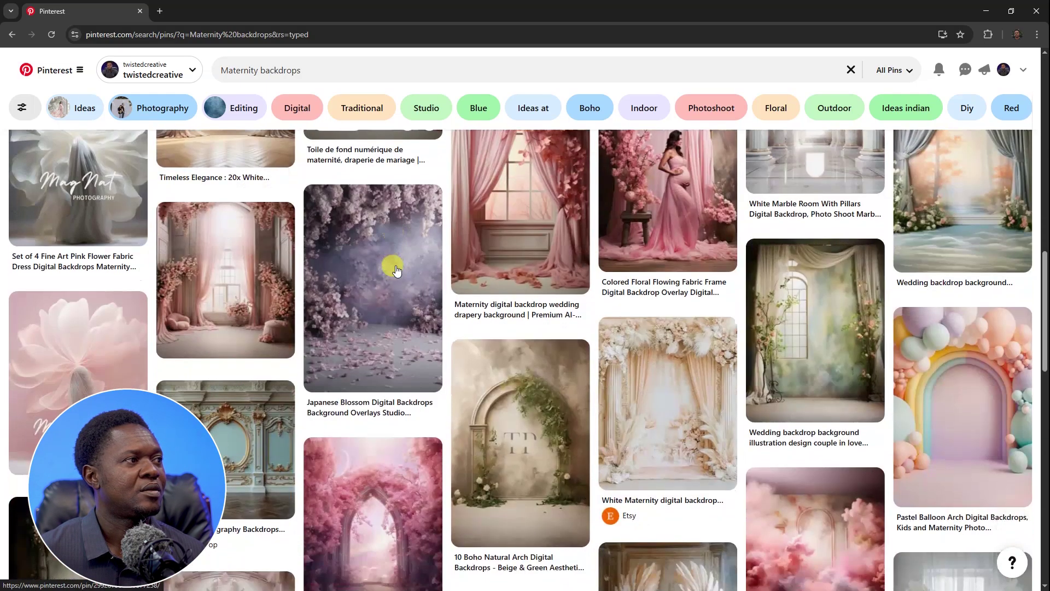
scroll(397, 269, "down", 5)
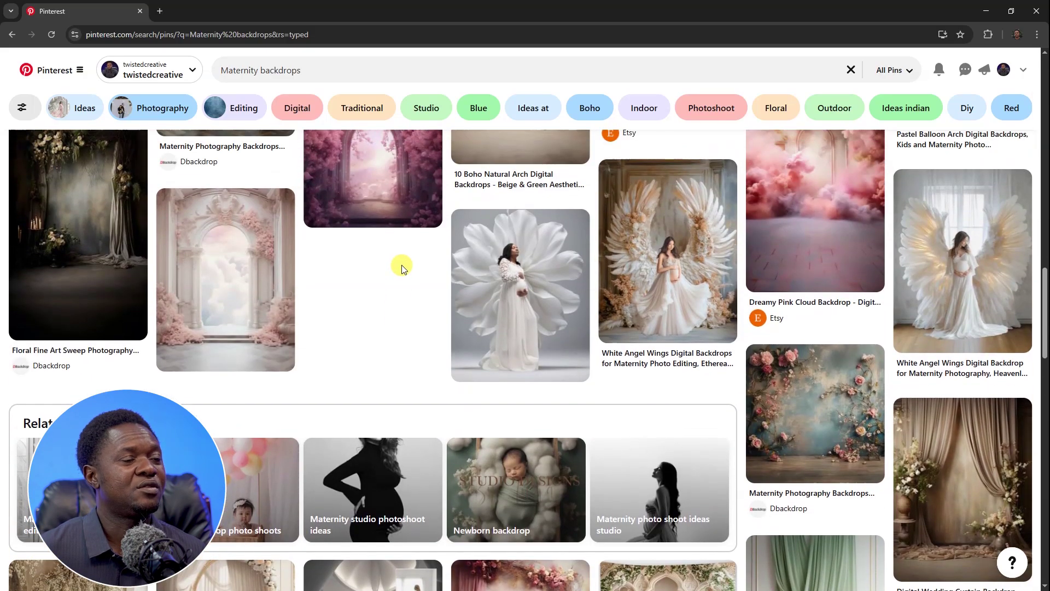
scroll(401, 271, "down", 5)
scroll(404, 293, "down", 10)
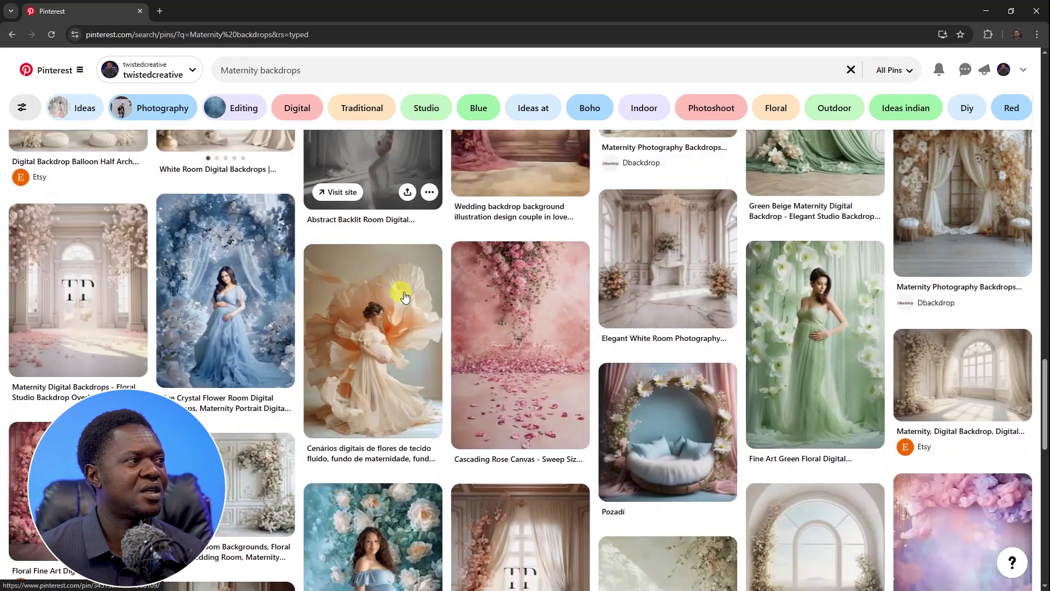
scroll(405, 299, "down", 8)
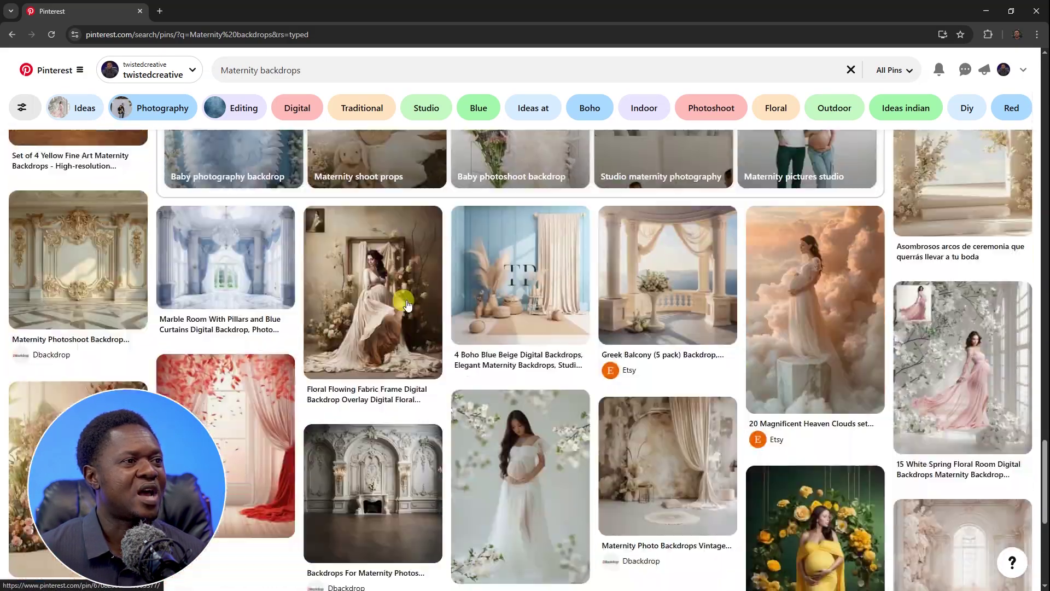
scroll(406, 300, "down", 12)
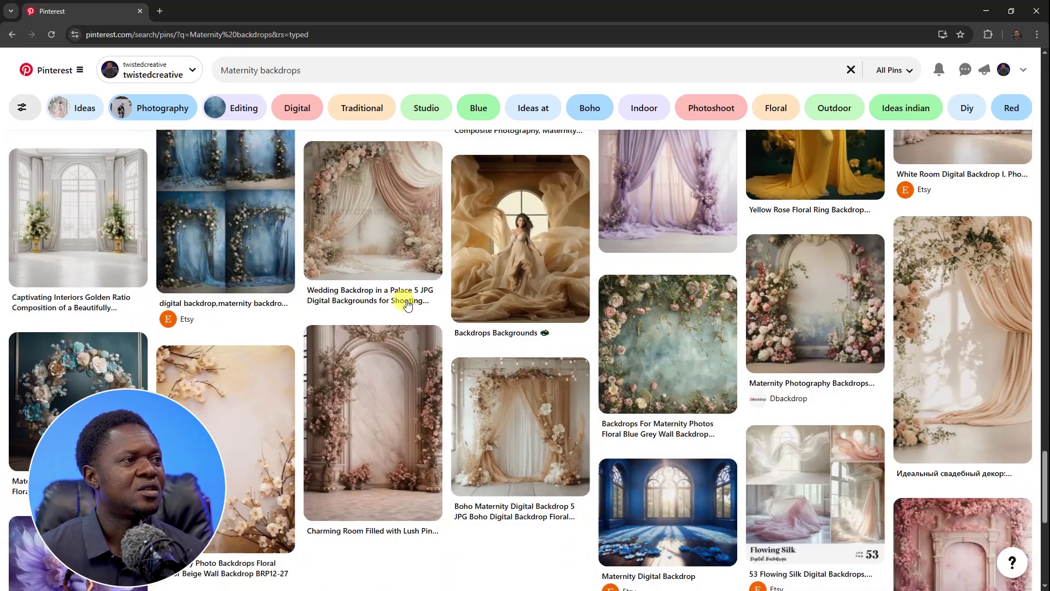
scroll(406, 301, "down", 4)
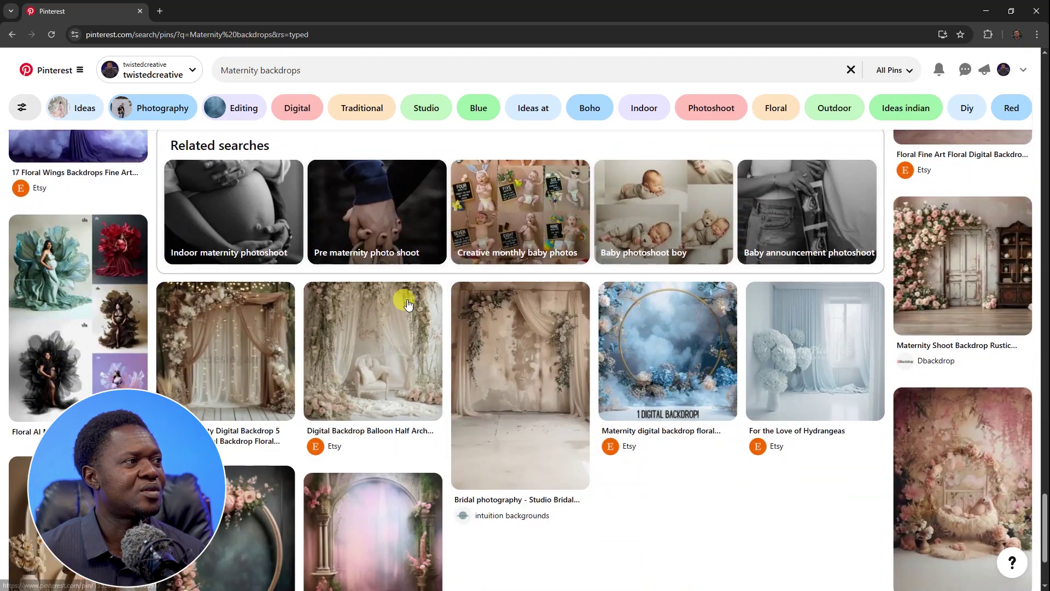
scroll(408, 304, "down", 12)
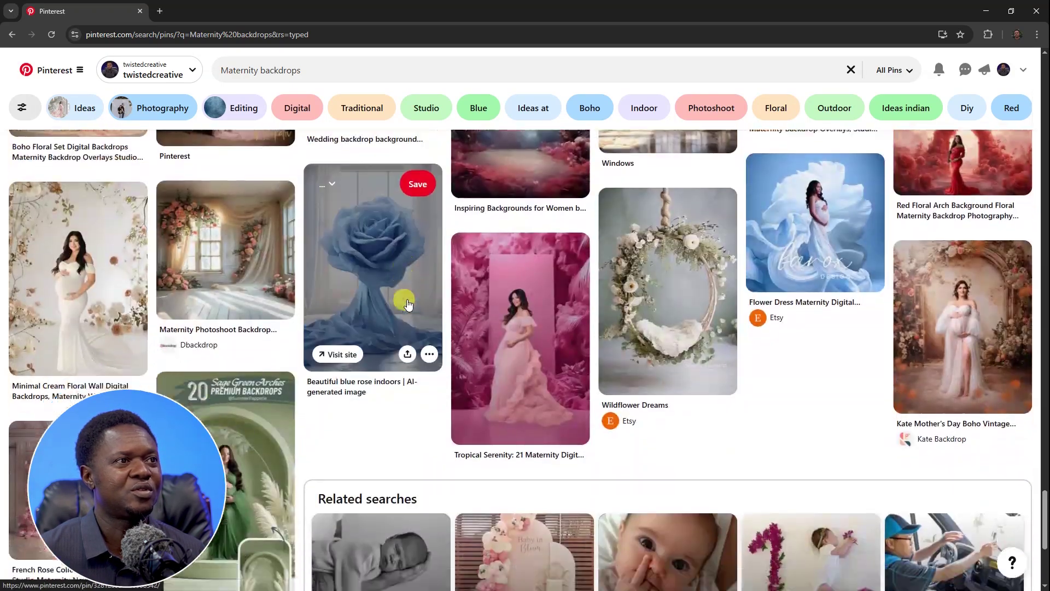
scroll(405, 298, "down", 7)
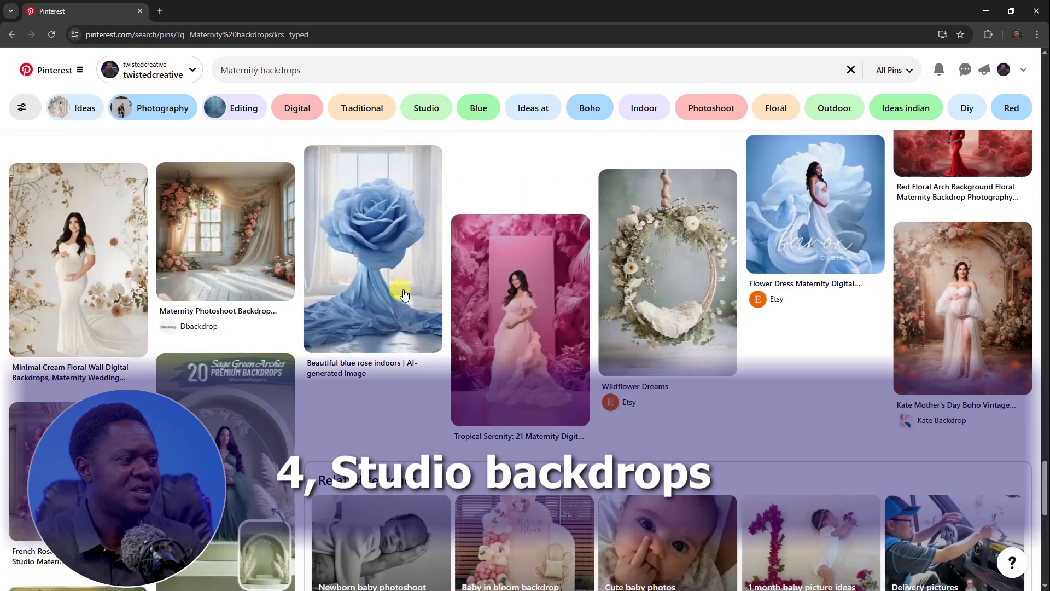
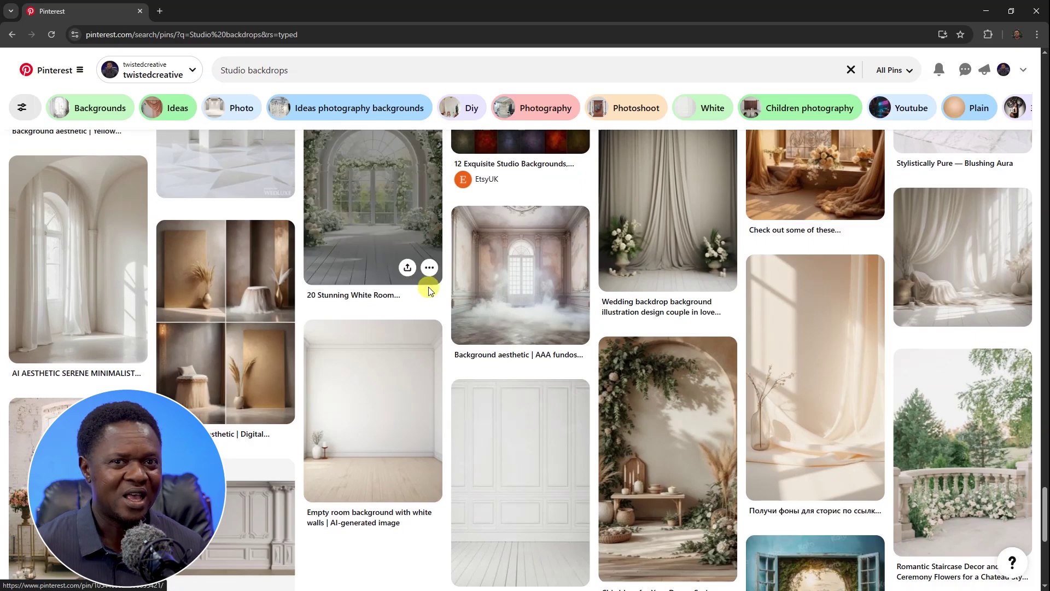
- Examine the search results for Studio backdrops, looking through the plain-wall, curtain, window and arch designs
scroll(430, 287, "down", 7)
scroll(429, 291, "down", 5)
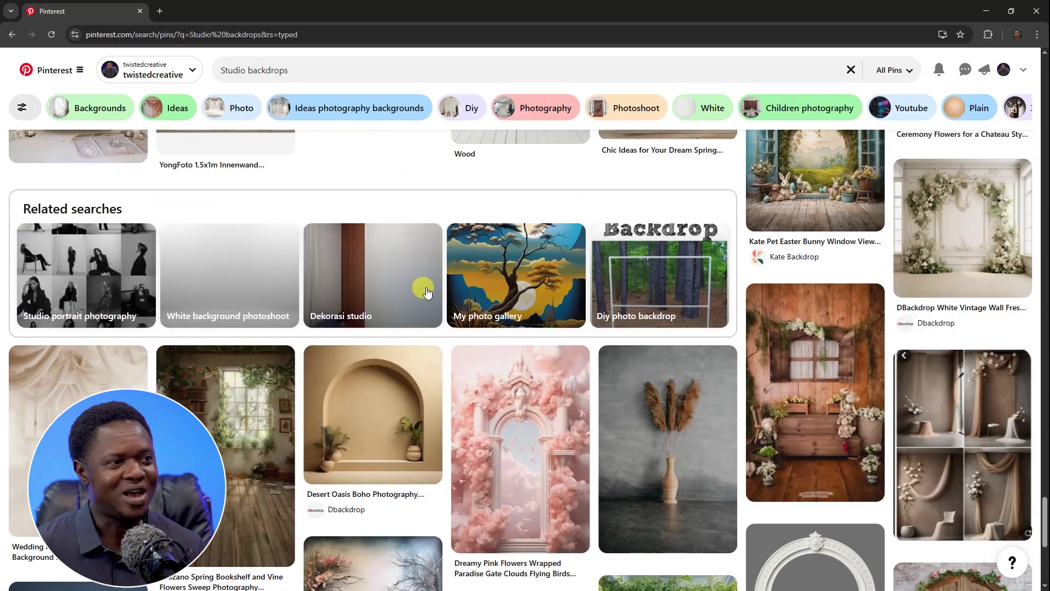
scroll(429, 288, "up", 15)
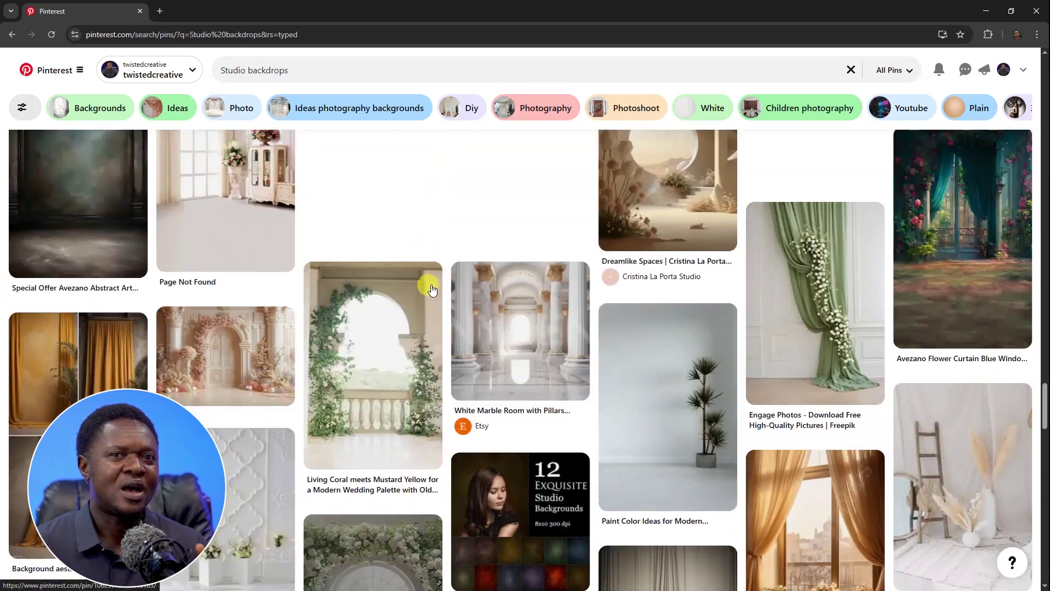
mouse_move(423, 290)
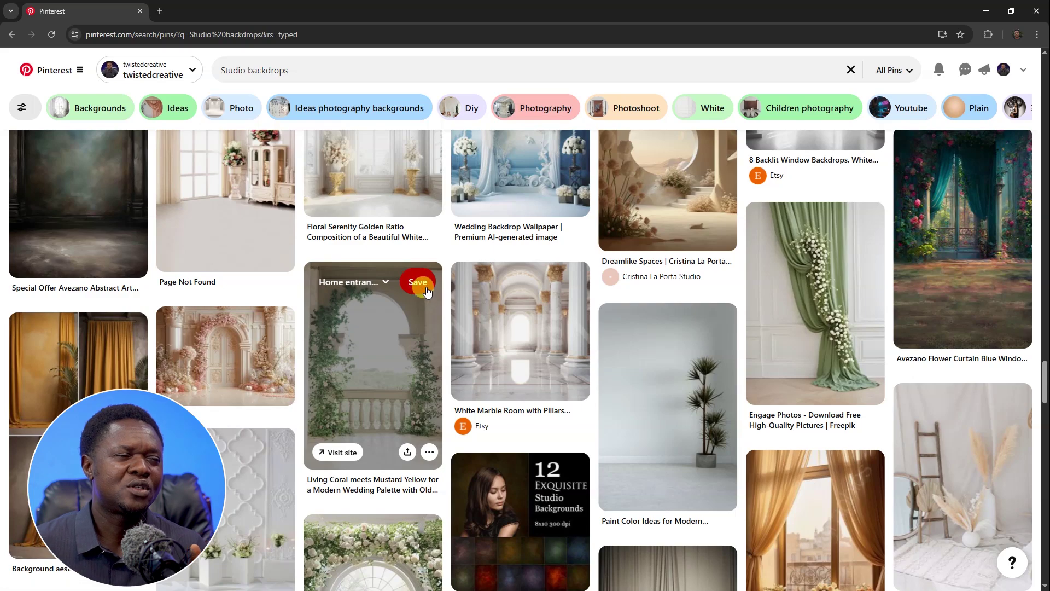
scroll(427, 291, "down", 3)
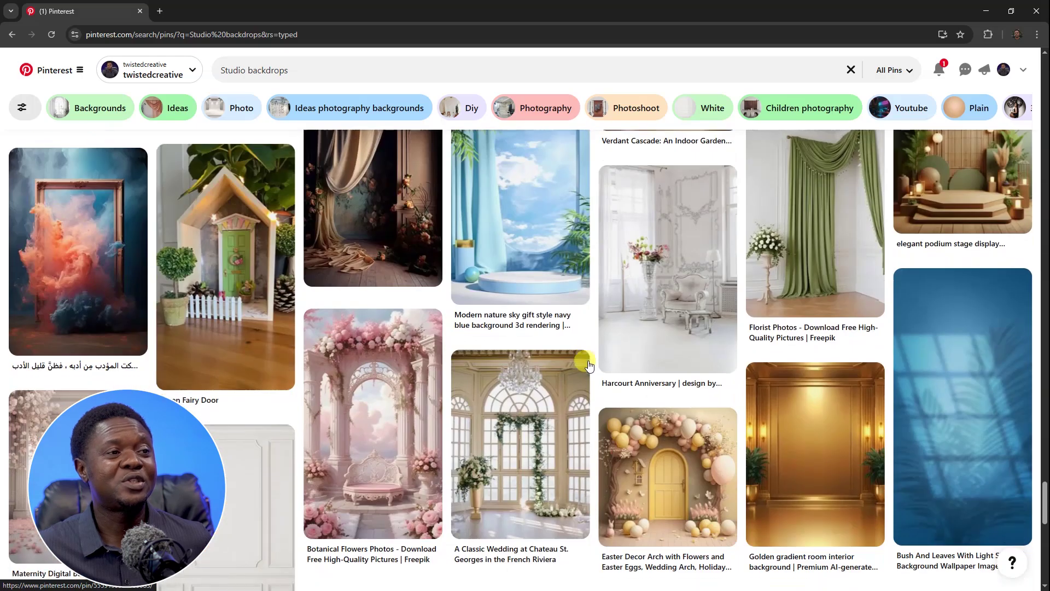
scroll(588, 365, "down", 7)
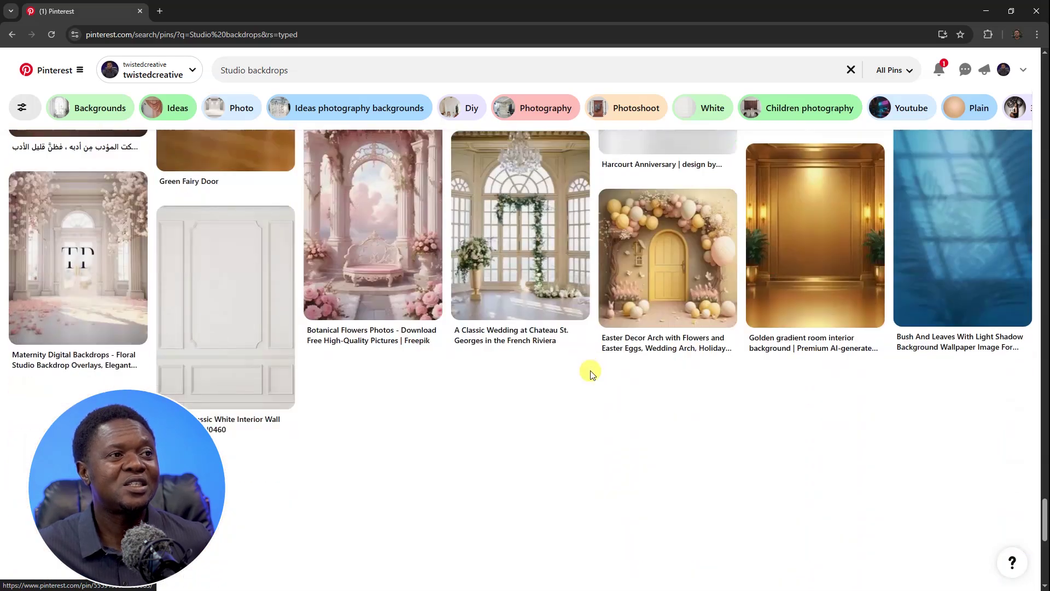
scroll(586, 377, "down", 4)
scroll(586, 378, "down", 7)
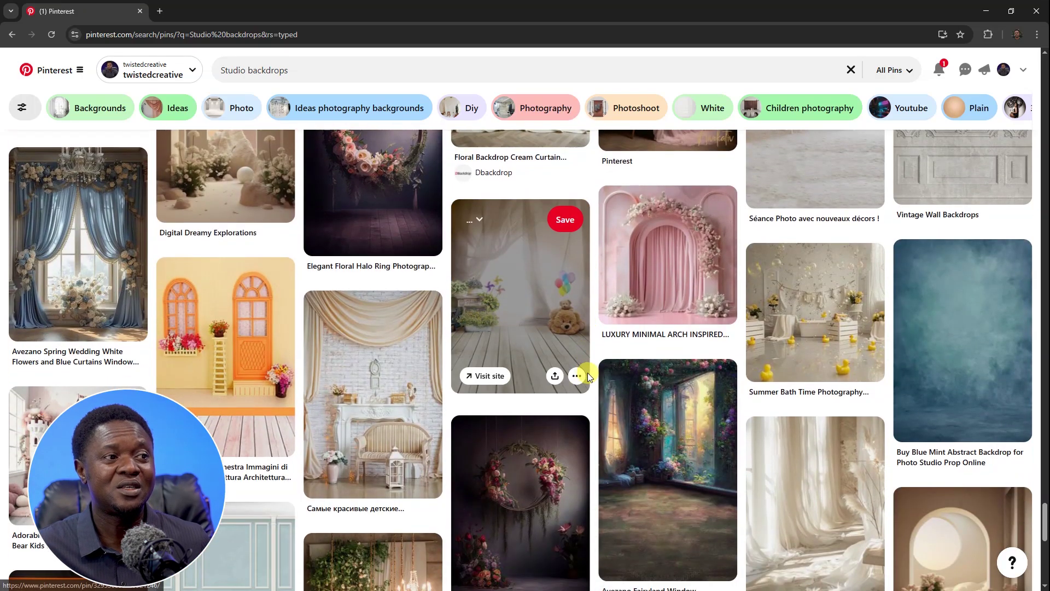
scroll(589, 372, "down", 10)
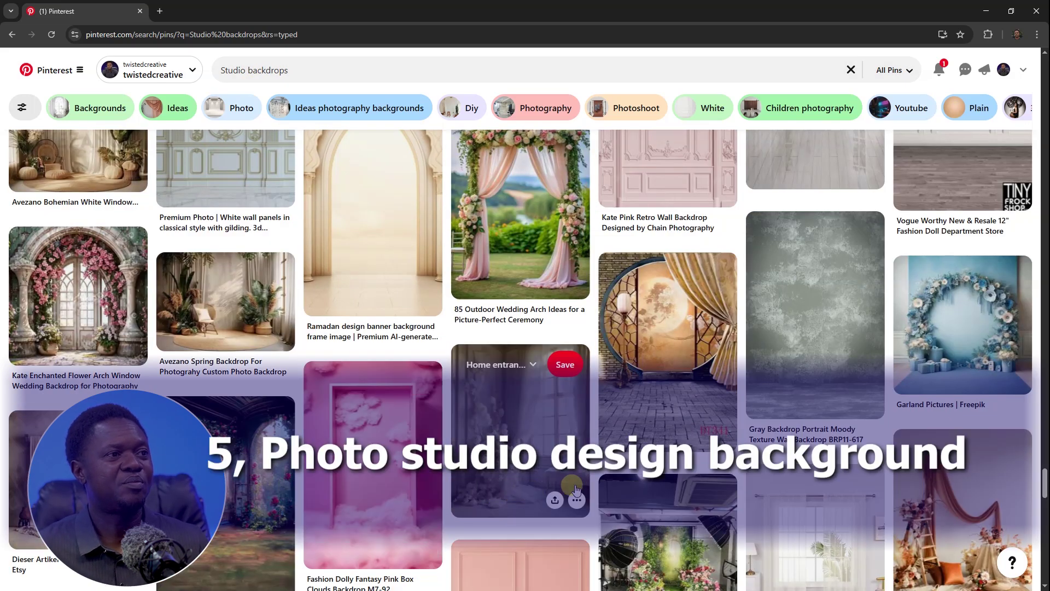
- Search Pinterest for "Photo studio design backdrops"
left_click(210, 80)
key("ctrl+a")
type("Photo studio ")
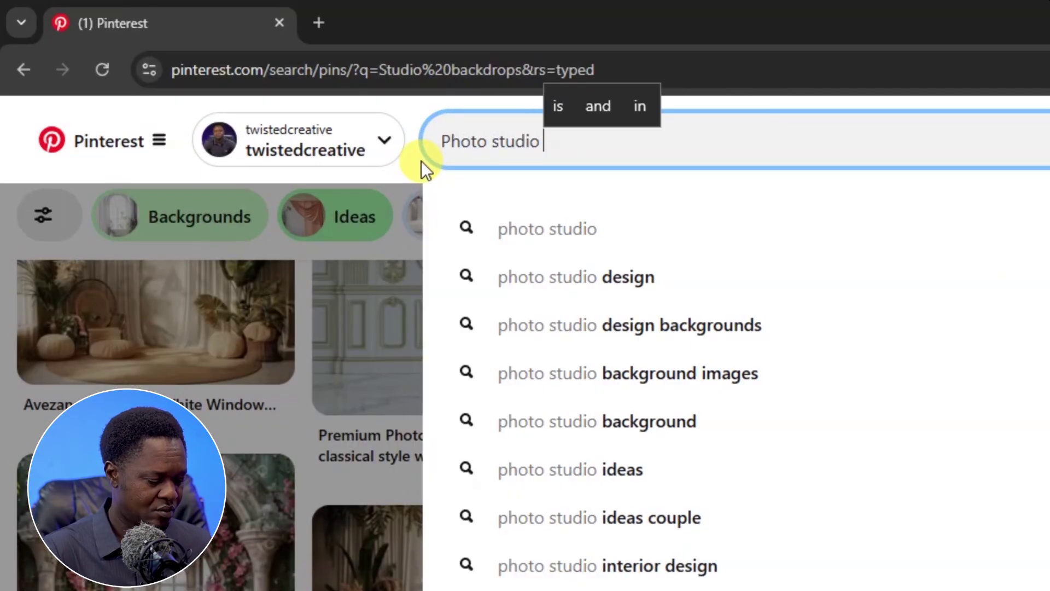
type("design back")
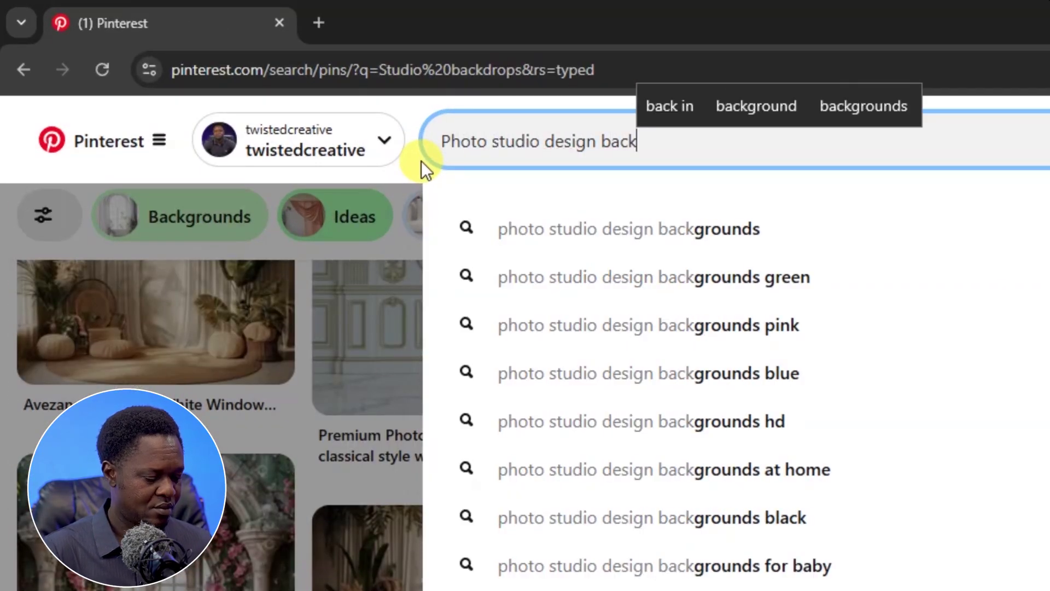
type("drops")
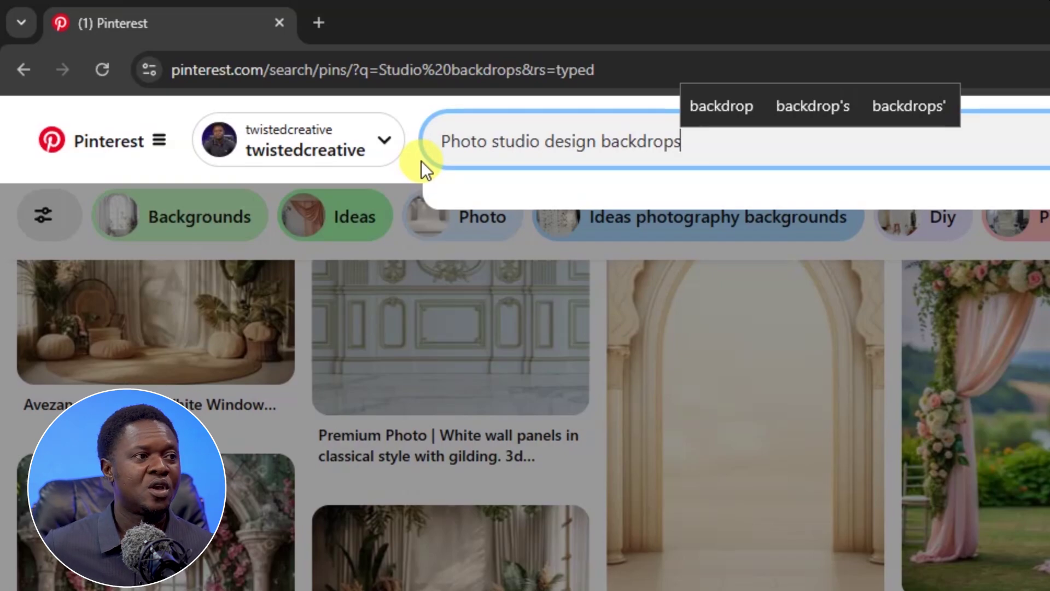
key("Return")
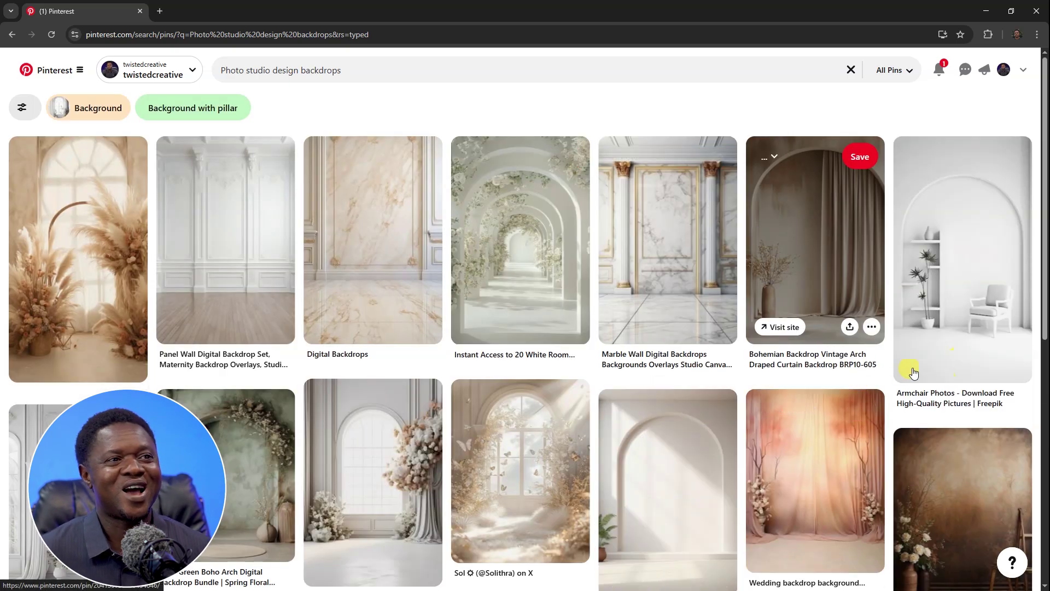
- Examine the photo studio design backdrop results, looking through the arch, panel-wall and draped-curtain interiors
scroll(675, 445, "down", 7)
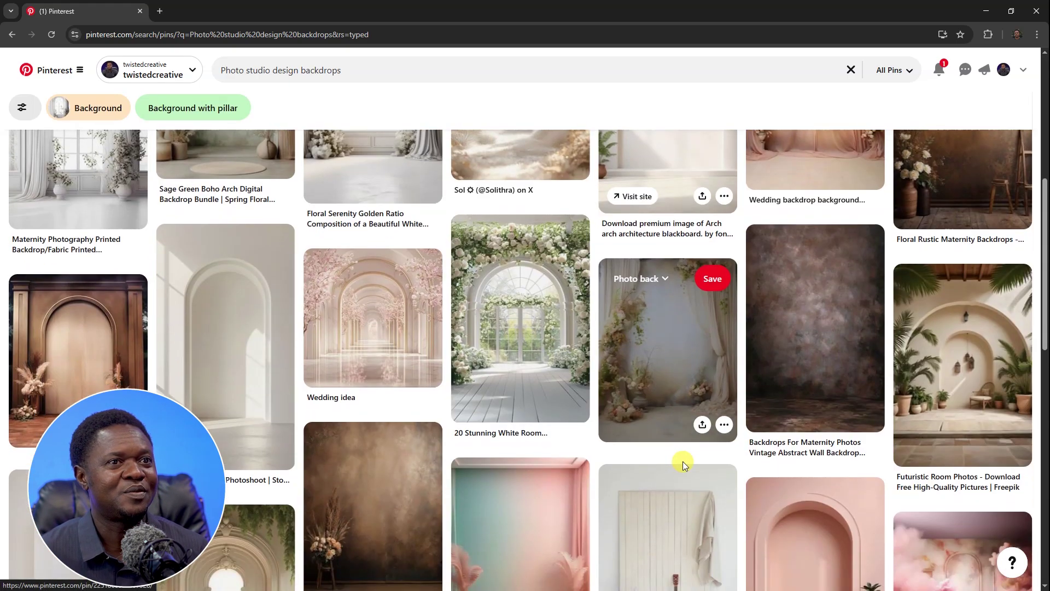
scroll(683, 464, "down", 8)
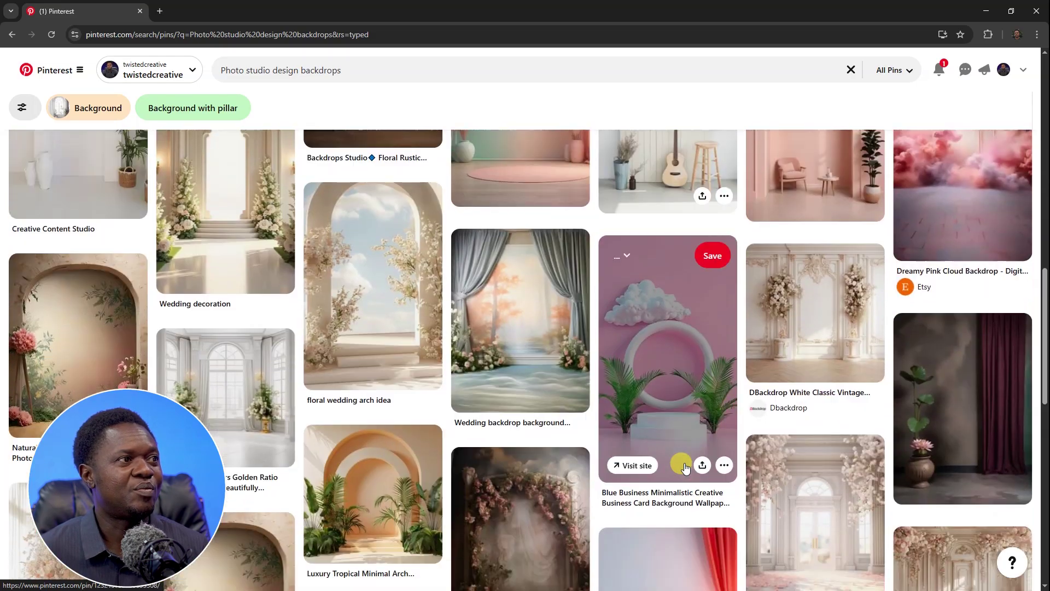
scroll(684, 465, "down", 10)
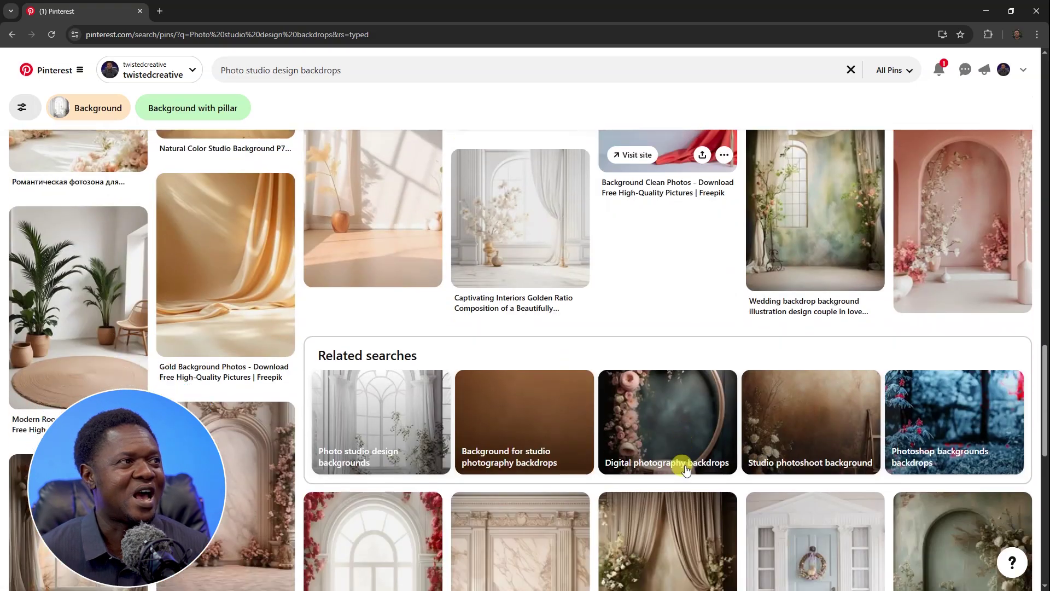
scroll(684, 465, "down", 10)
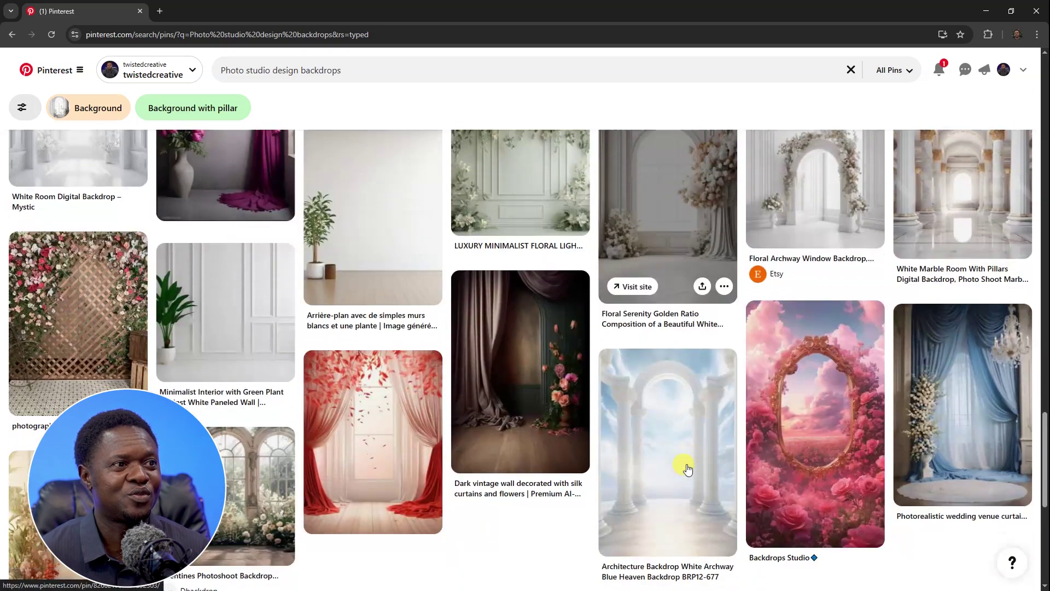
scroll(688, 468, "down", 4)
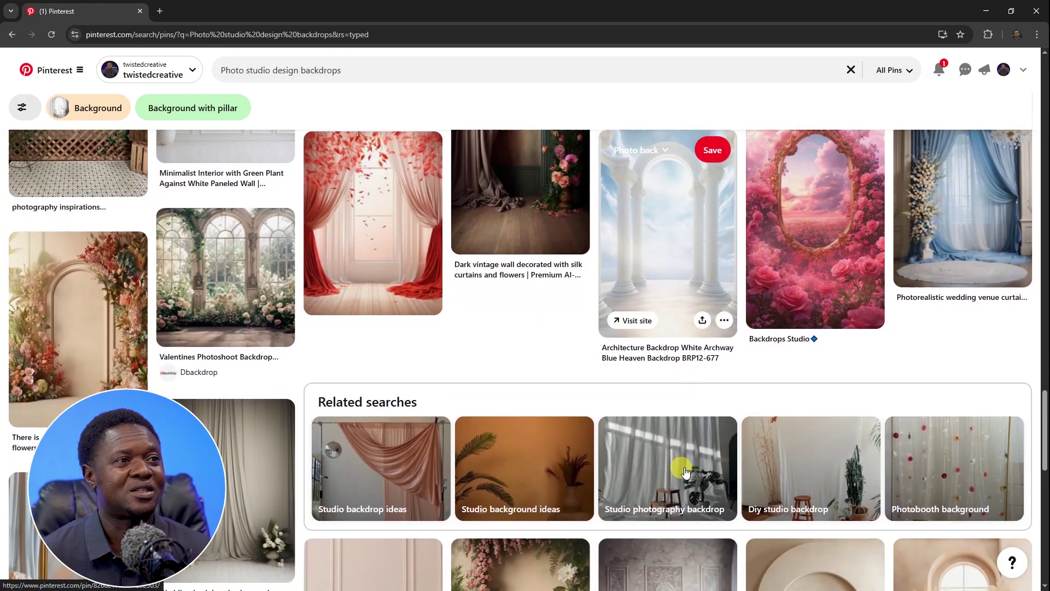
scroll(685, 470, "down", 2)
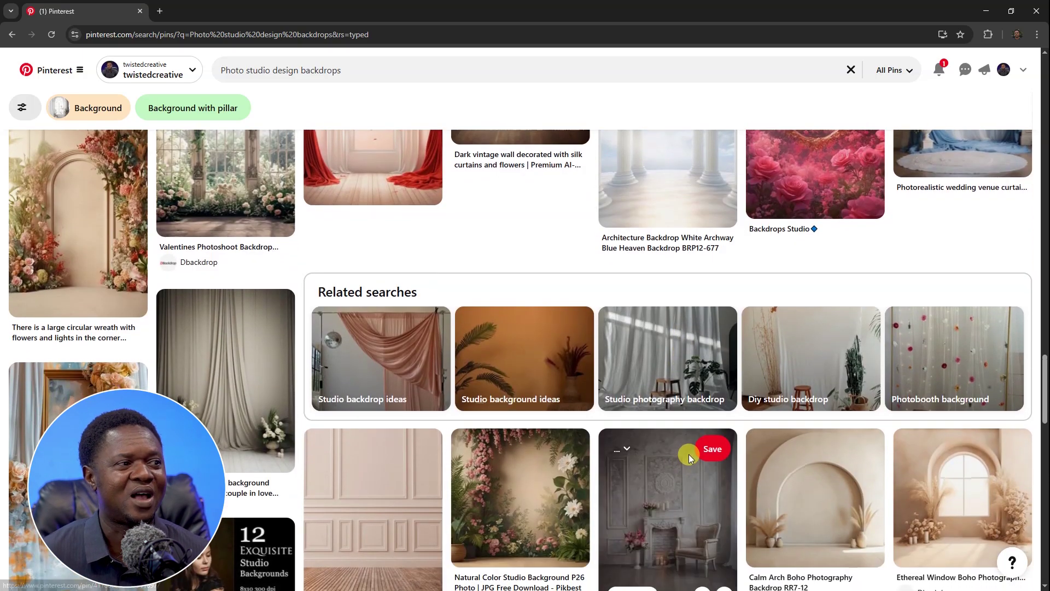
- Search Pinterest for "Photoshop background backdrops photographers" and look through the results
scroll(688, 453, "down", 6)
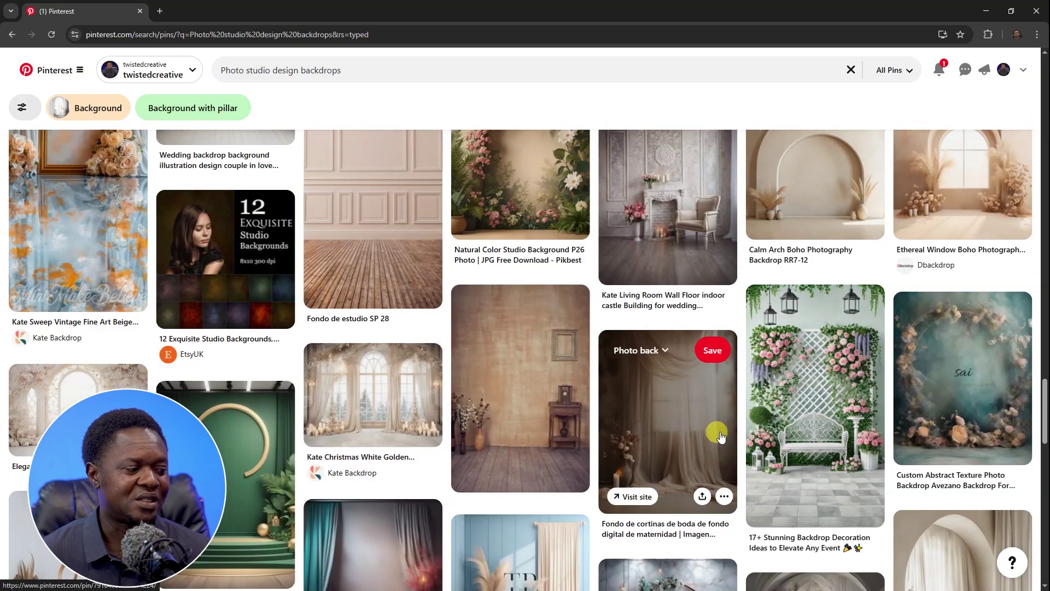
left_click(344, 70)
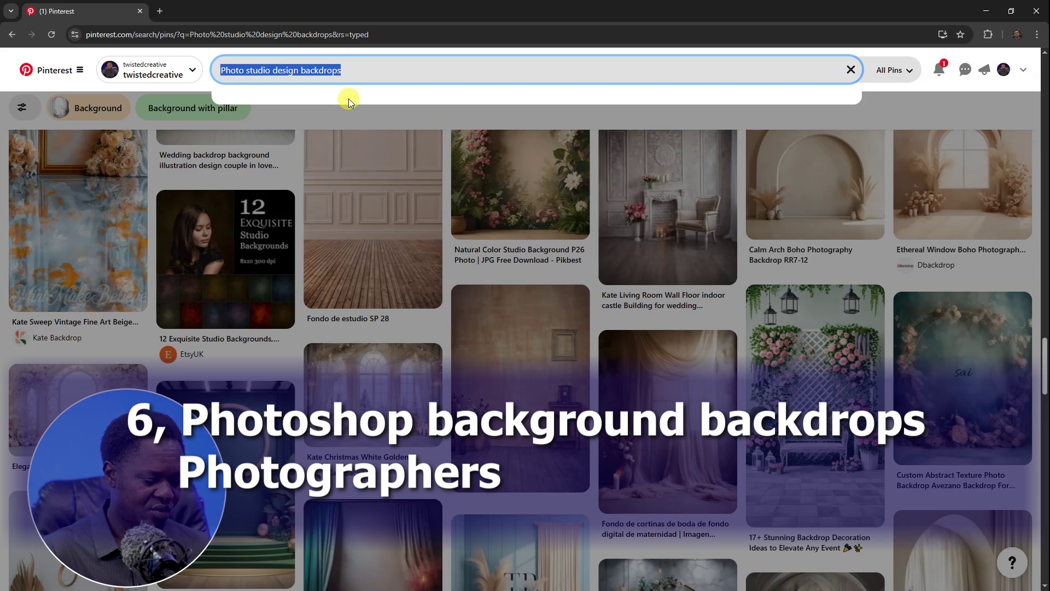
type("Photoshop back")
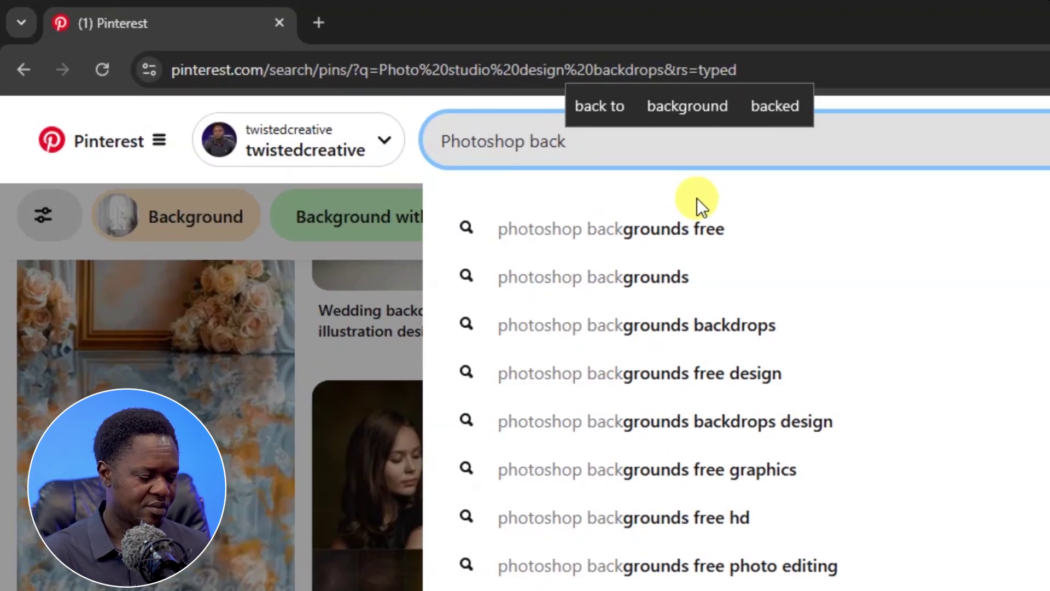
type("ground backdrops photo")
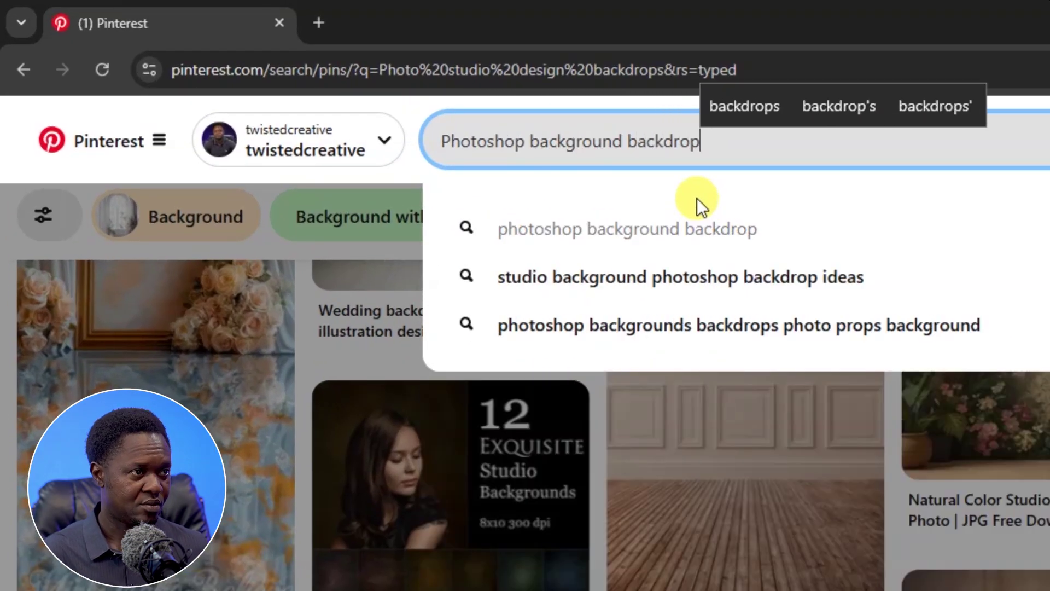
type("graphers")
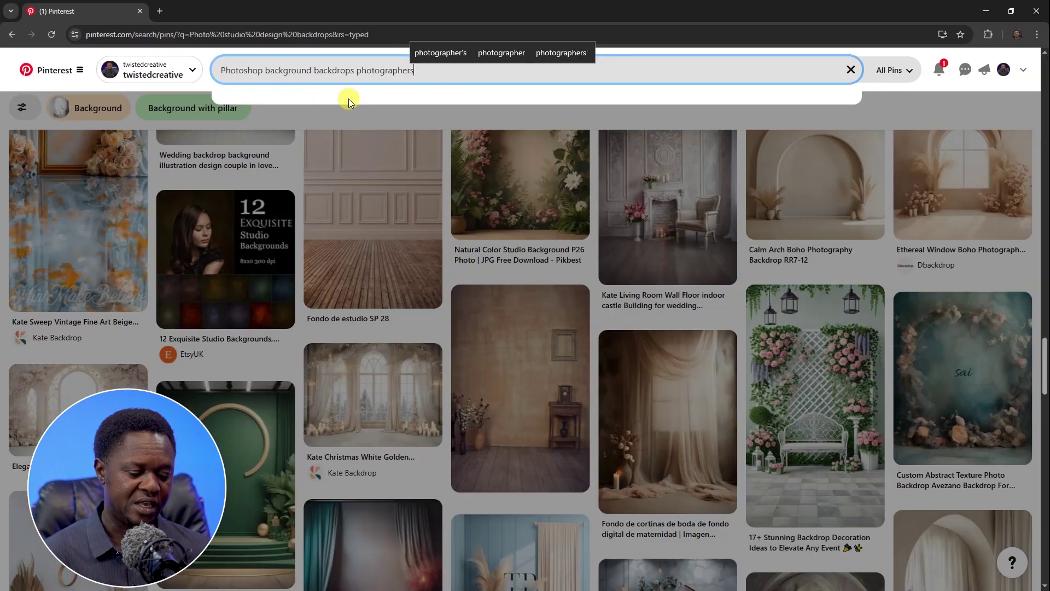
key("Return")
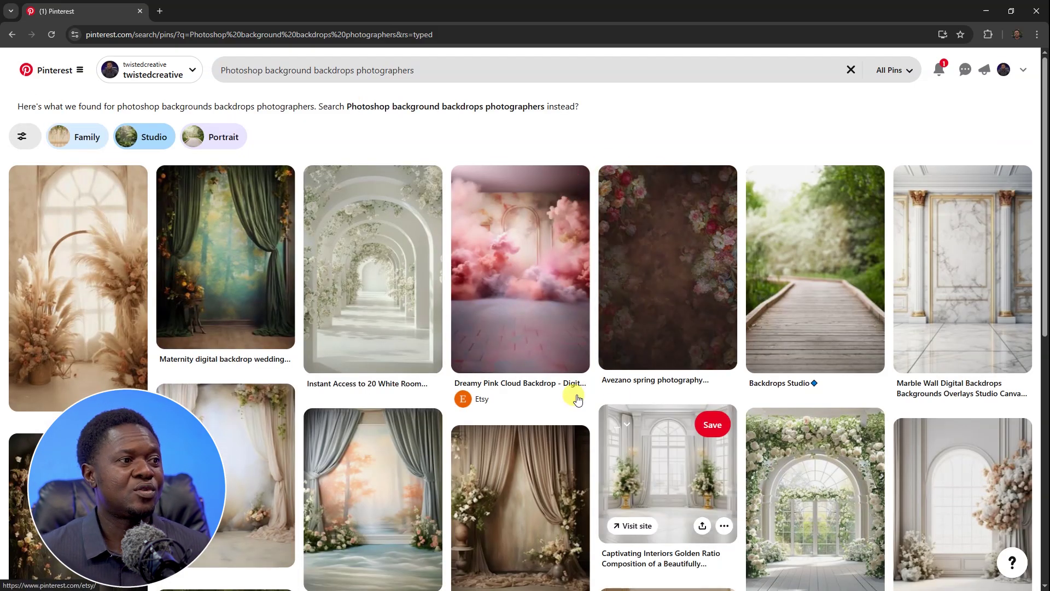
scroll(536, 448, "down", 10)
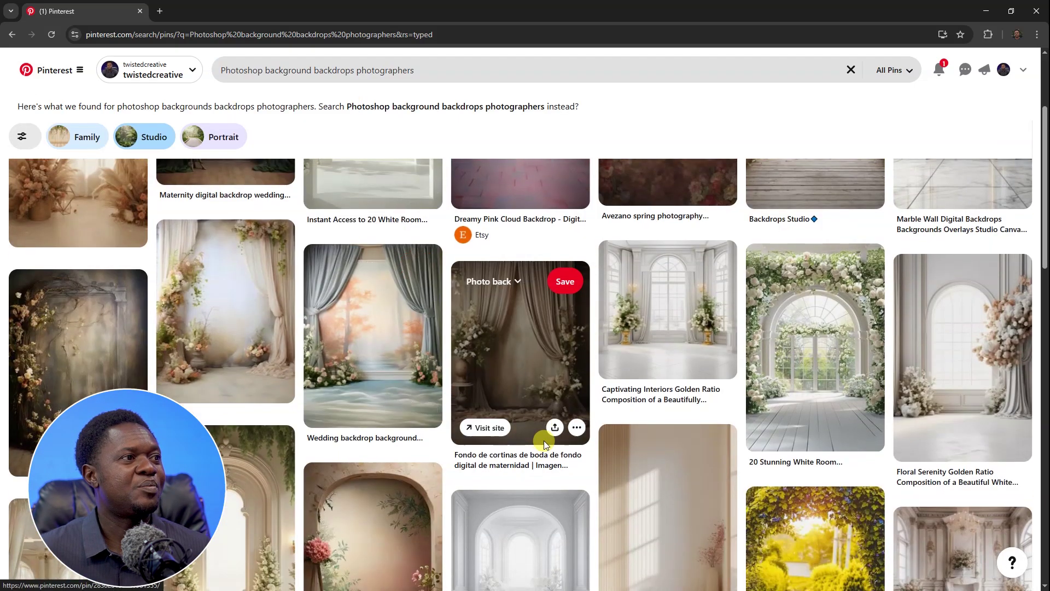
scroll(552, 447, "down", 12)
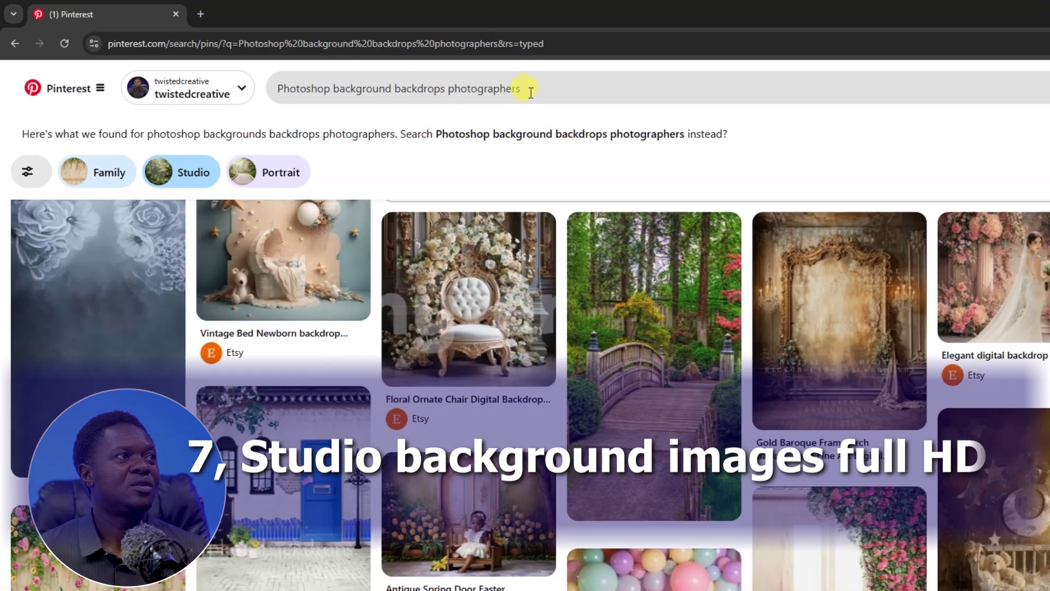
- Search Pinterest for "studio background images hd"
left_click_drag(531, 92, 286, 91)
type("st")
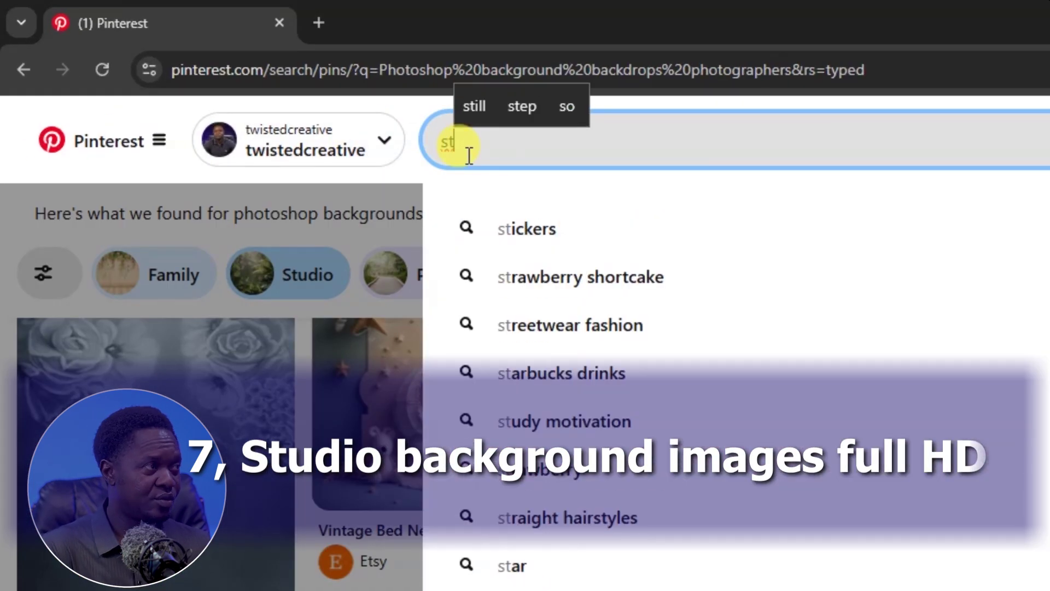
type("udio background images hd")
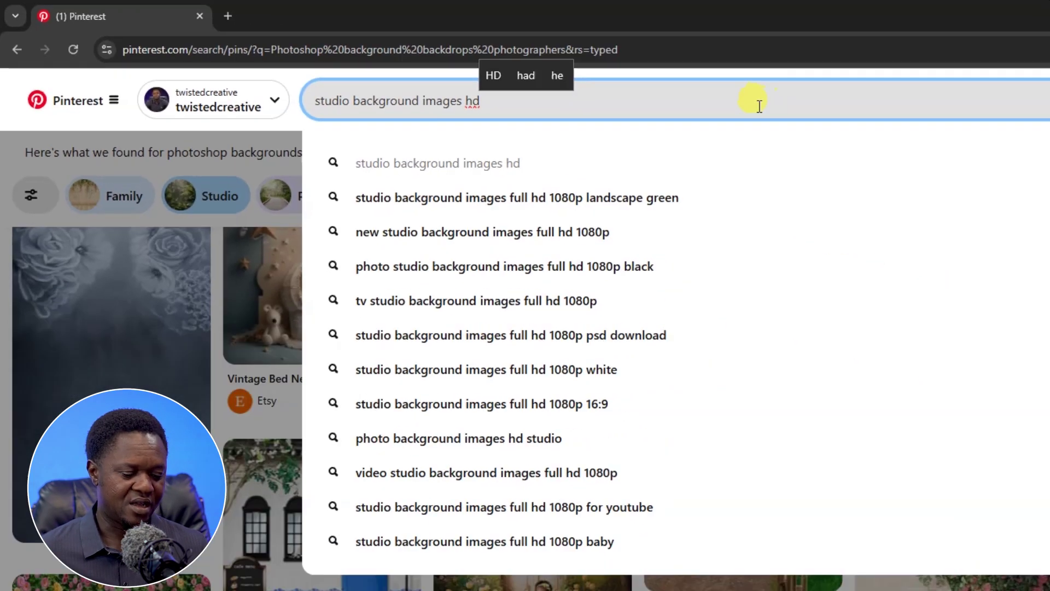
key("Return")
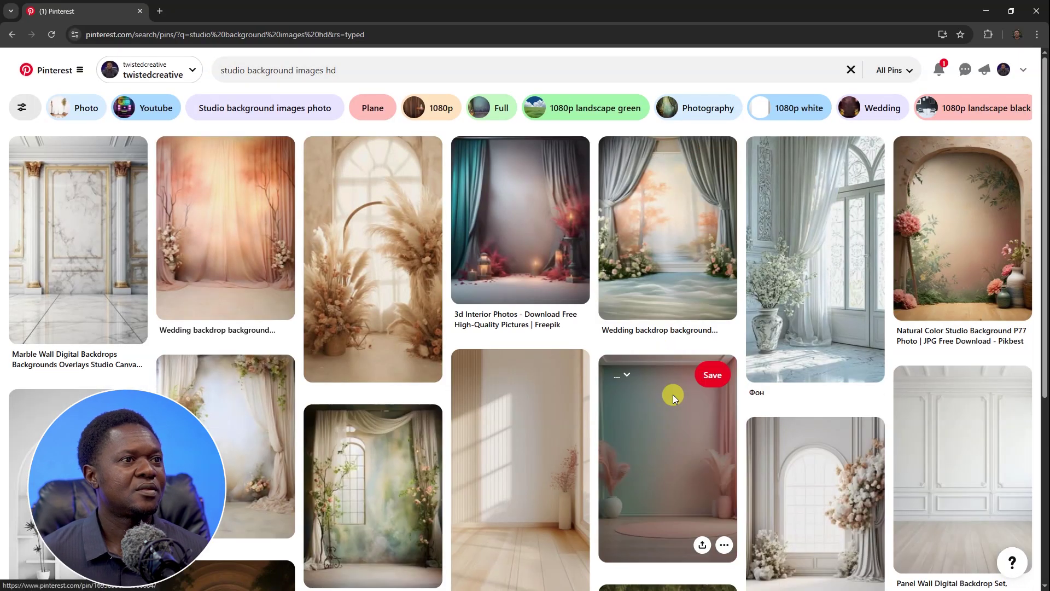
- Examine the studio background images hd results, looking through the arch, curtain, plain-wall and outdoor designs
scroll(660, 412, "down", 15)
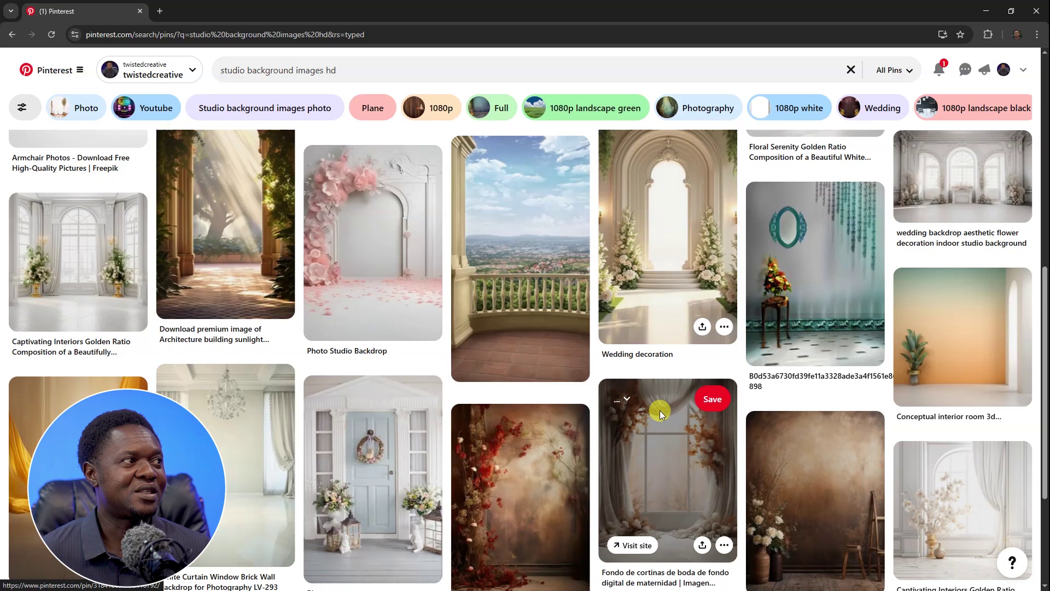
scroll(663, 416, "down", 8)
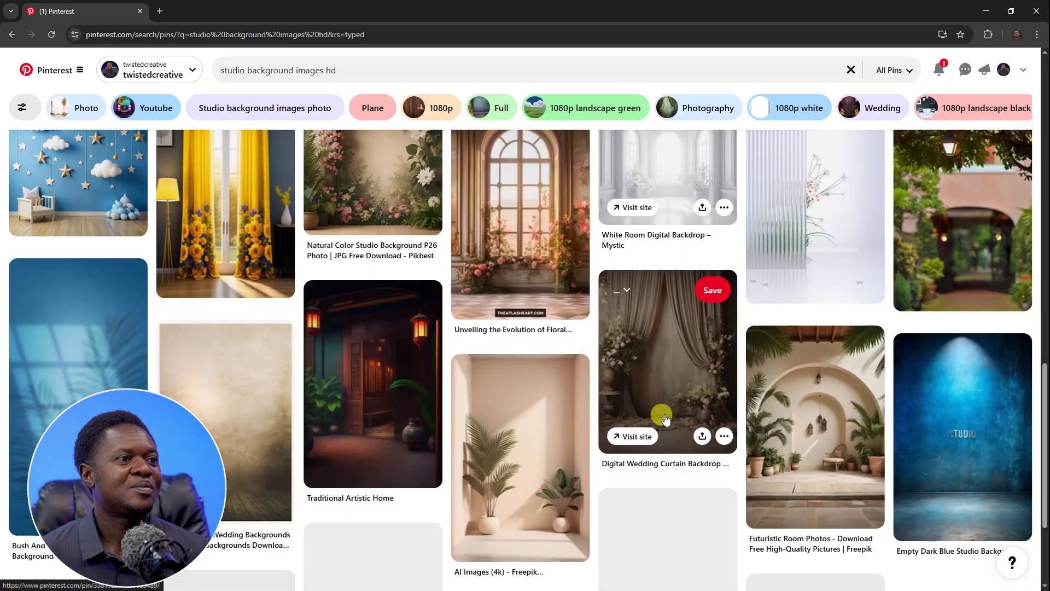
scroll(665, 414, "down", 3)
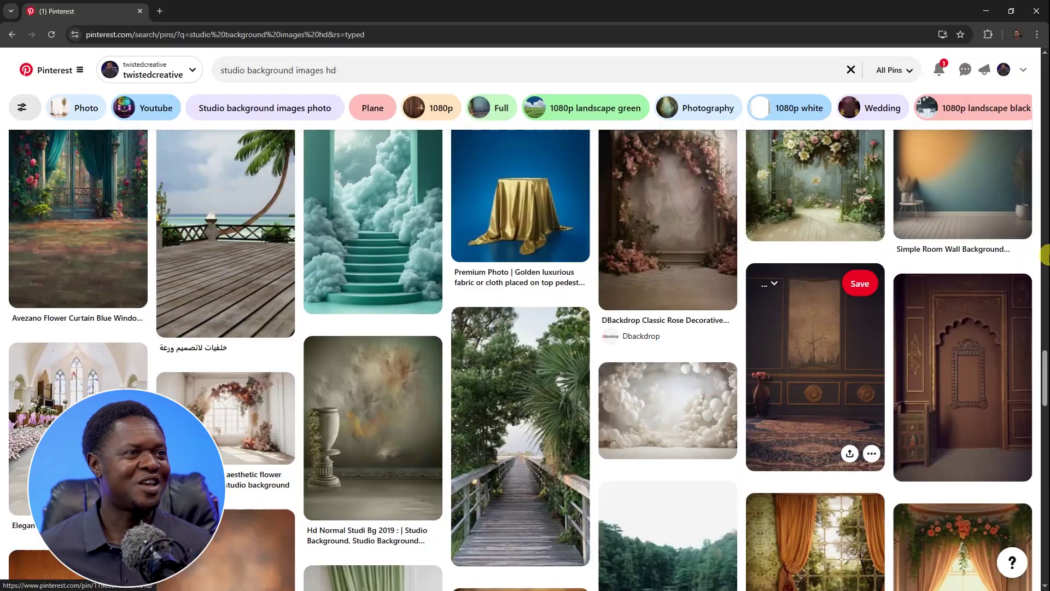
scroll(663, 363, "down", 6)
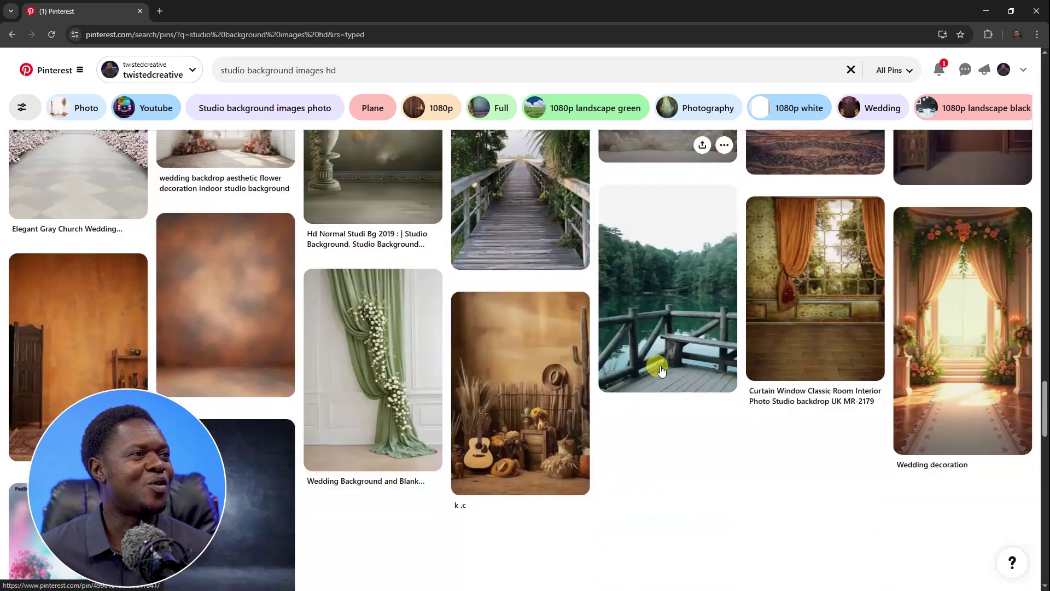
scroll(672, 403, "up", 5)
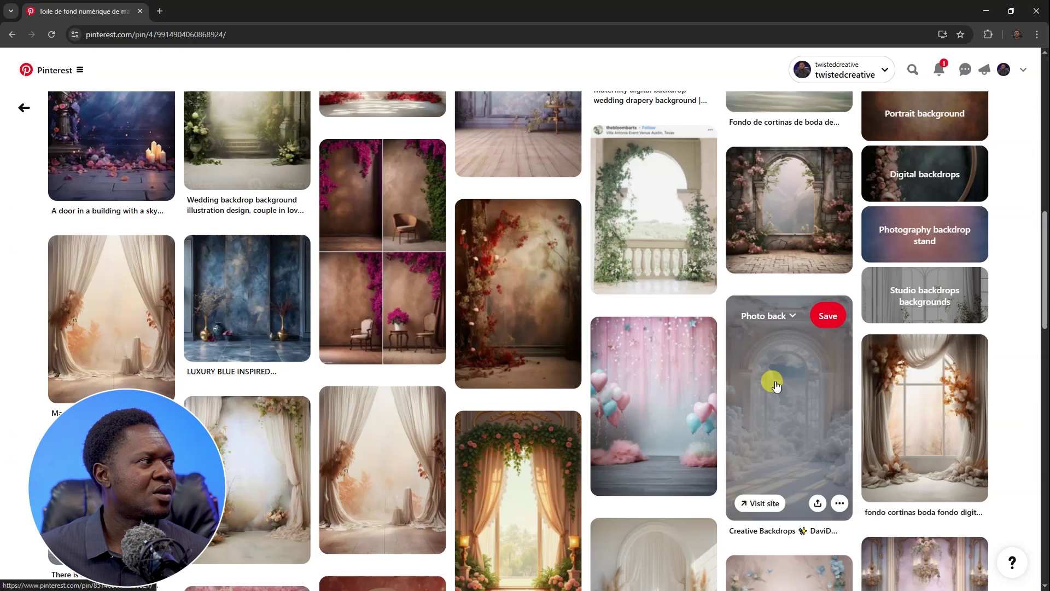
- Open the beige draped-curtain maternity backdrop with autumn leaves and download its image
left_click(105, 326)
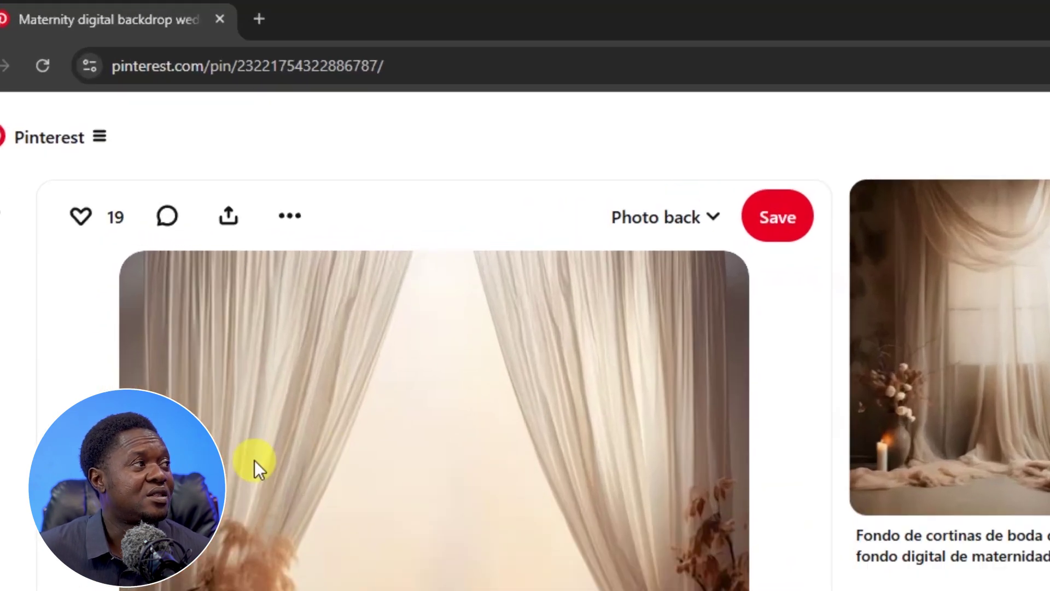
left_click(290, 217)
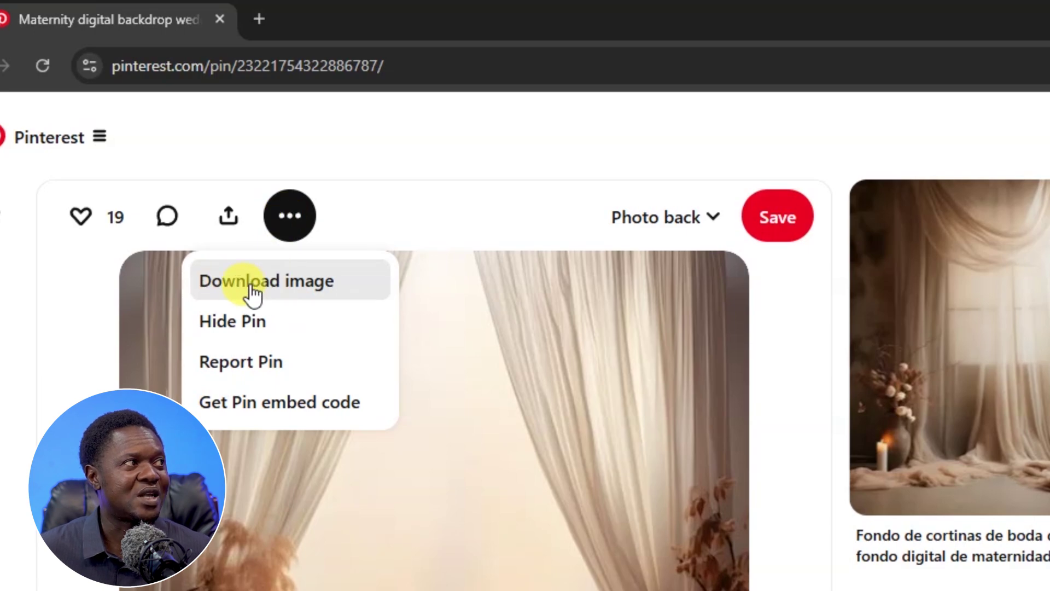
left_click(282, 281)
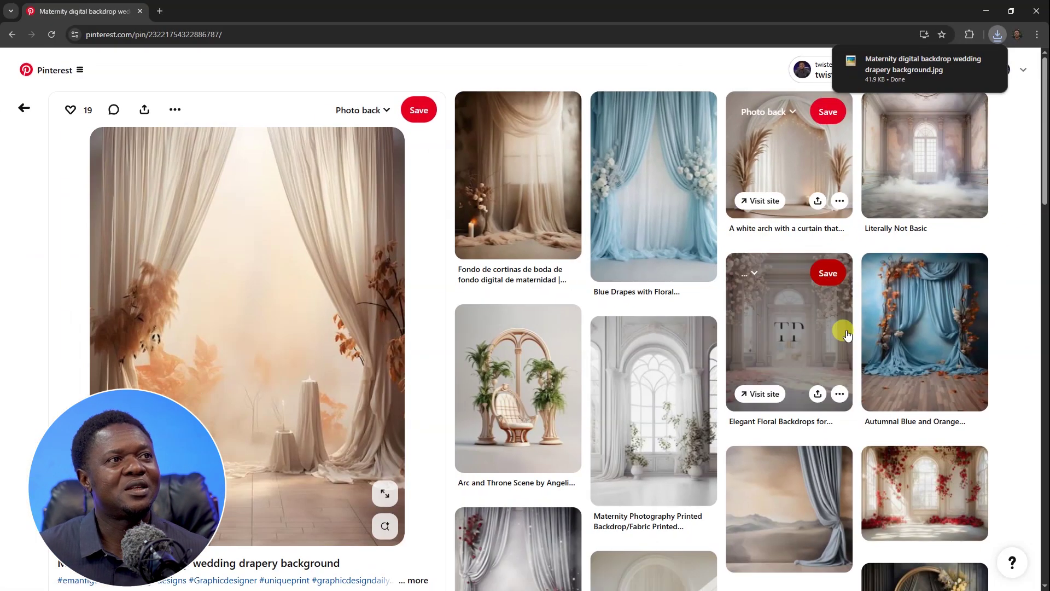
- Find the golden panelled room backdrop with wall lamps and plants in the home feed and download its image
scroll(897, 342, "down", 7)
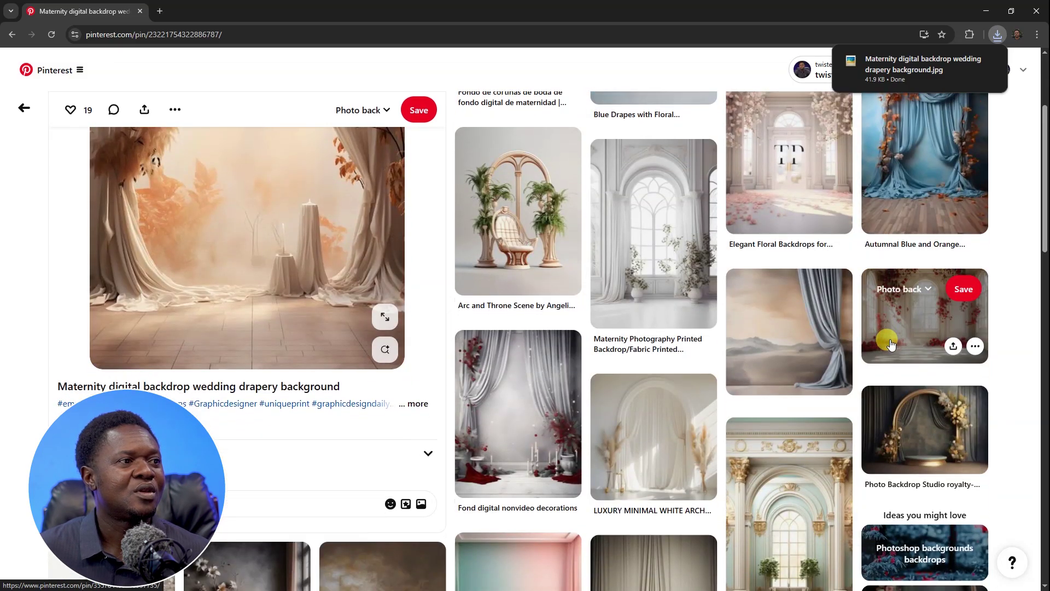
scroll(891, 343, "down", 10)
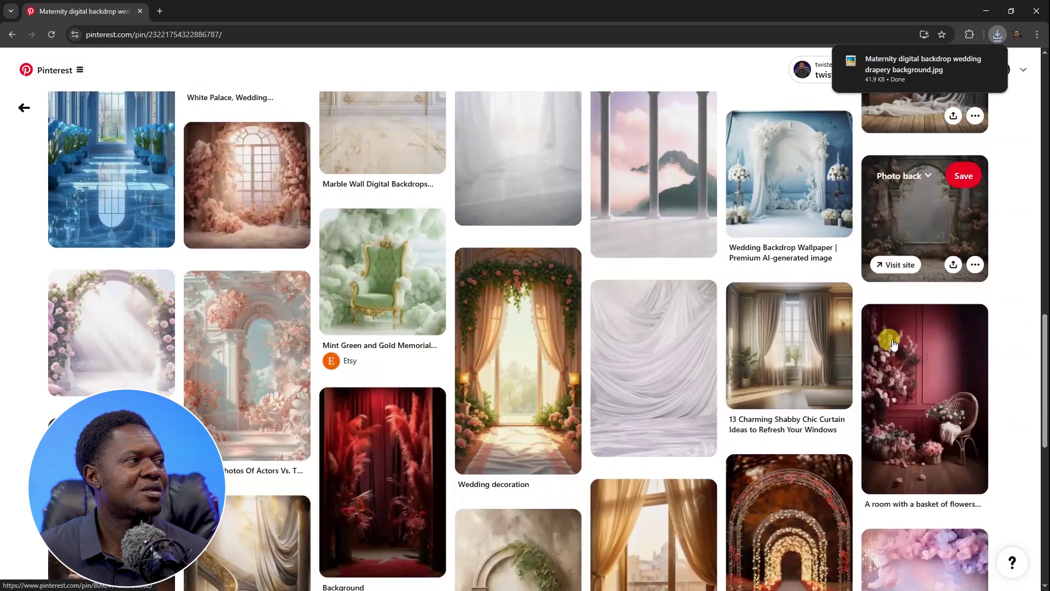
scroll(892, 344, "down", 3)
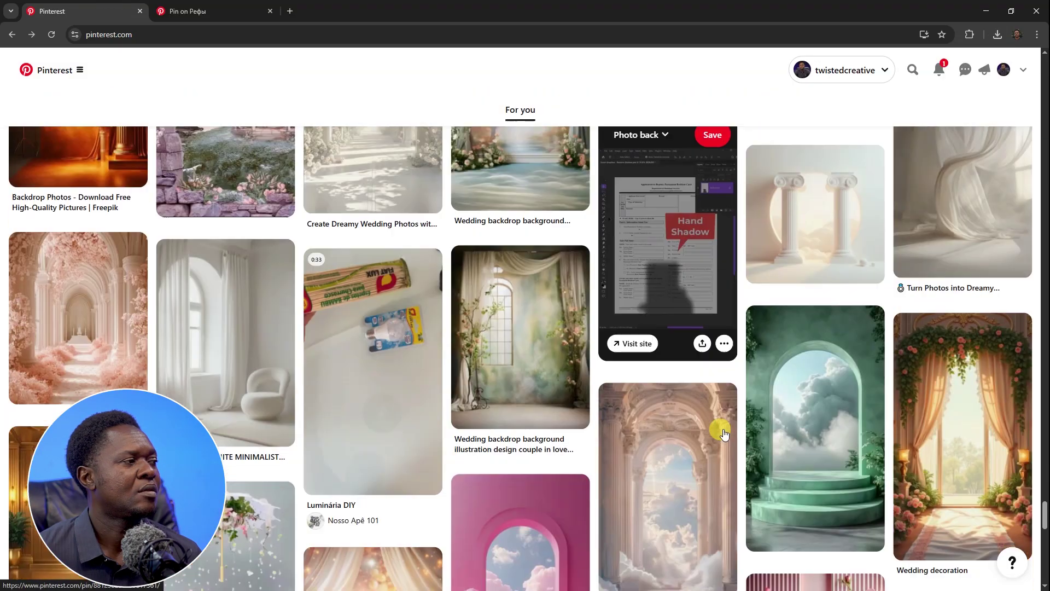
scroll(722, 432, "down", 2)
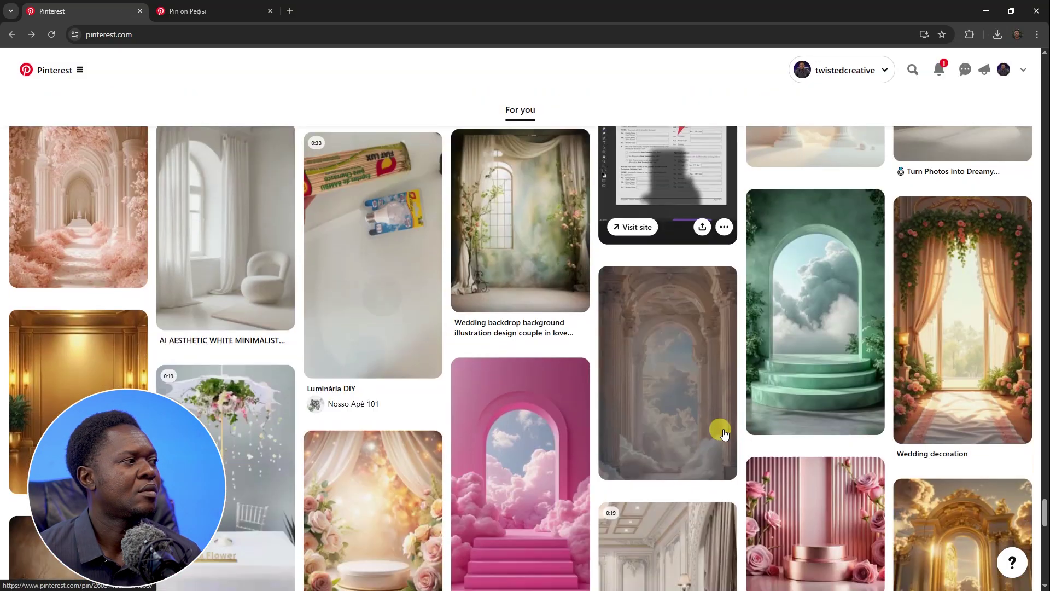
left_click(72, 396)
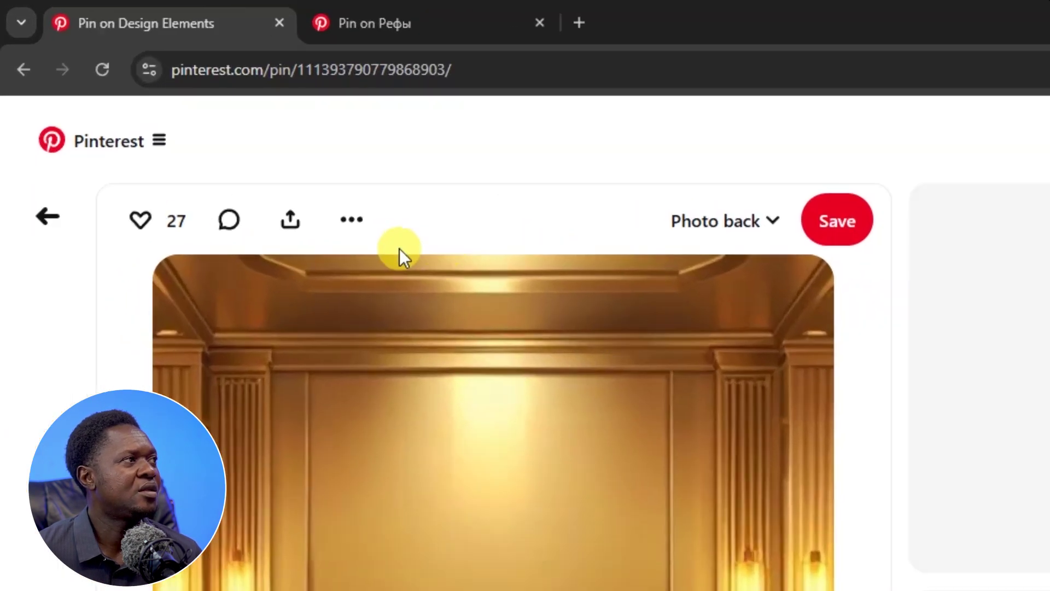
left_click(176, 110)
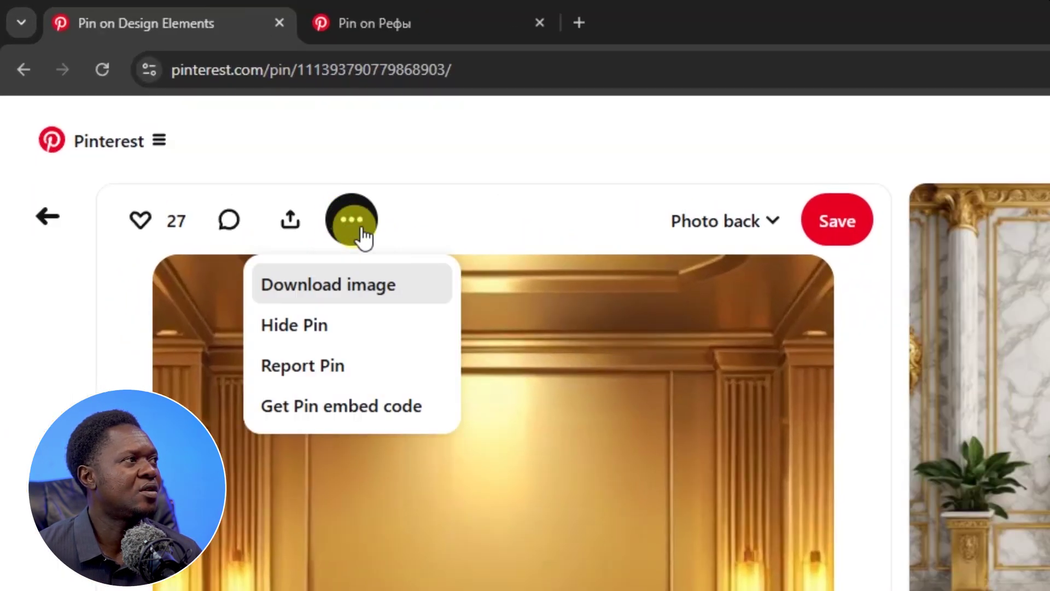
left_click(365, 285)
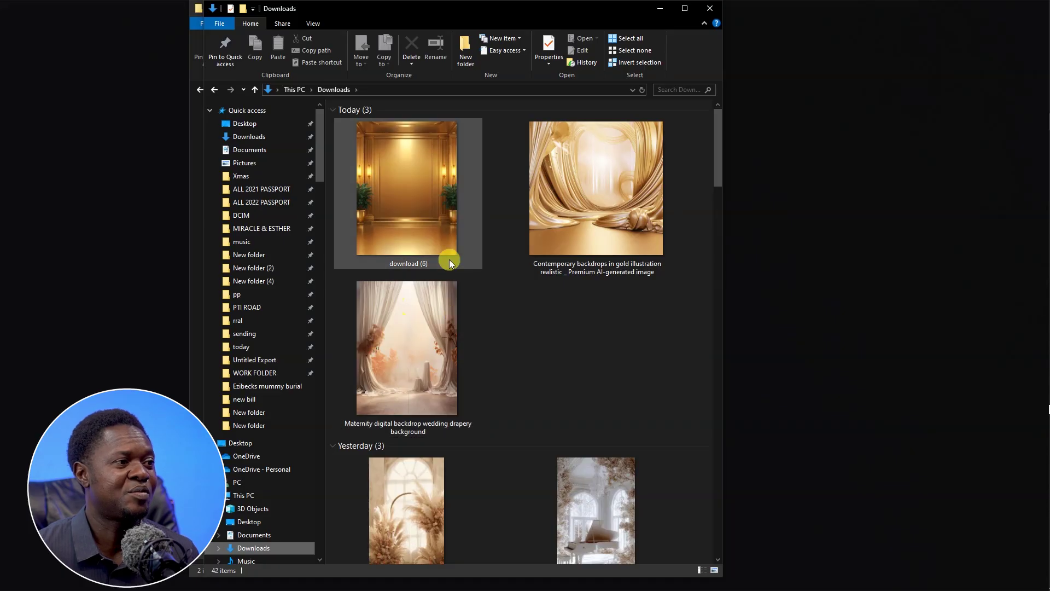
- Select today's three backdrop images in the Downloads folder and open them in Photoshop
left_click(397, 213)
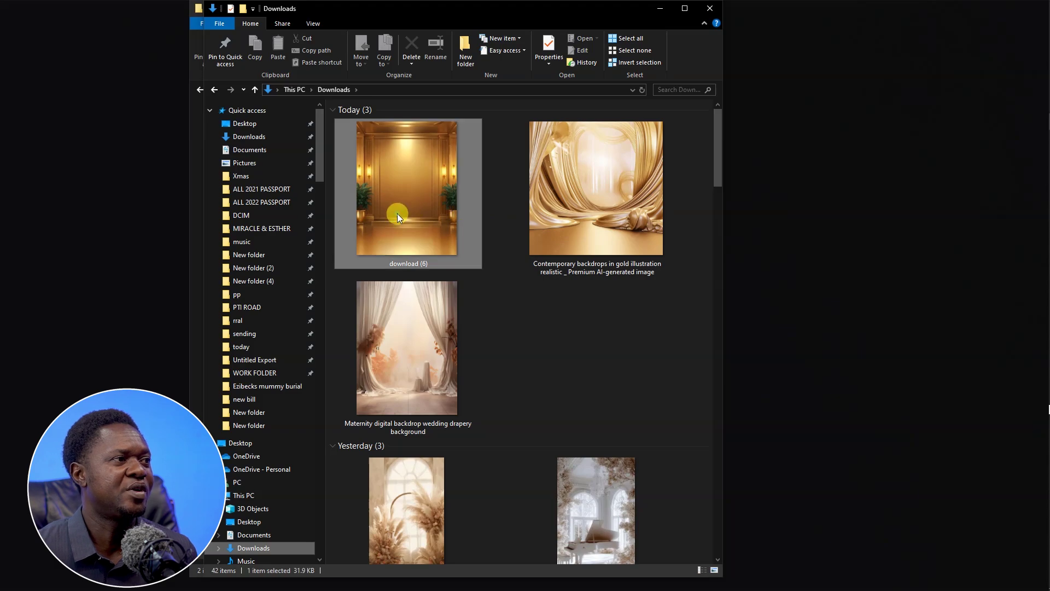
left_click(409, 347, "ctrl")
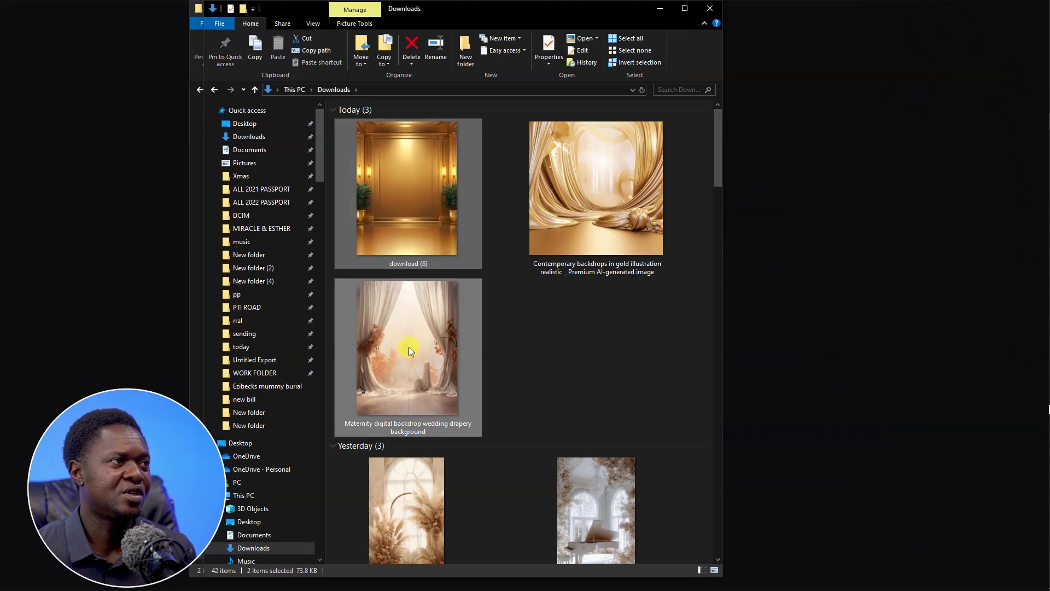
left_click(617, 195, "ctrl")
left_click_drag(1044, 224, 851, 144)
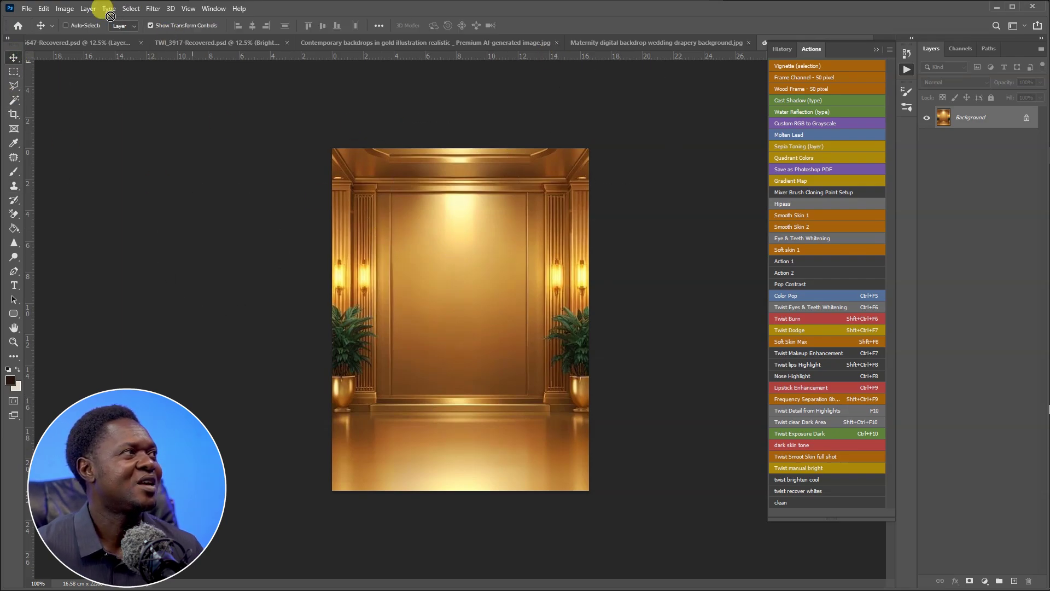
- Copy the golden room backdrop into TWI_3917-Recovered.psd, scale it to about 972% and position it to cover the whole canvas behind the woman
left_click_drag(110, 15, 274, 62)
left_click_drag(471, 385, 487, 310)
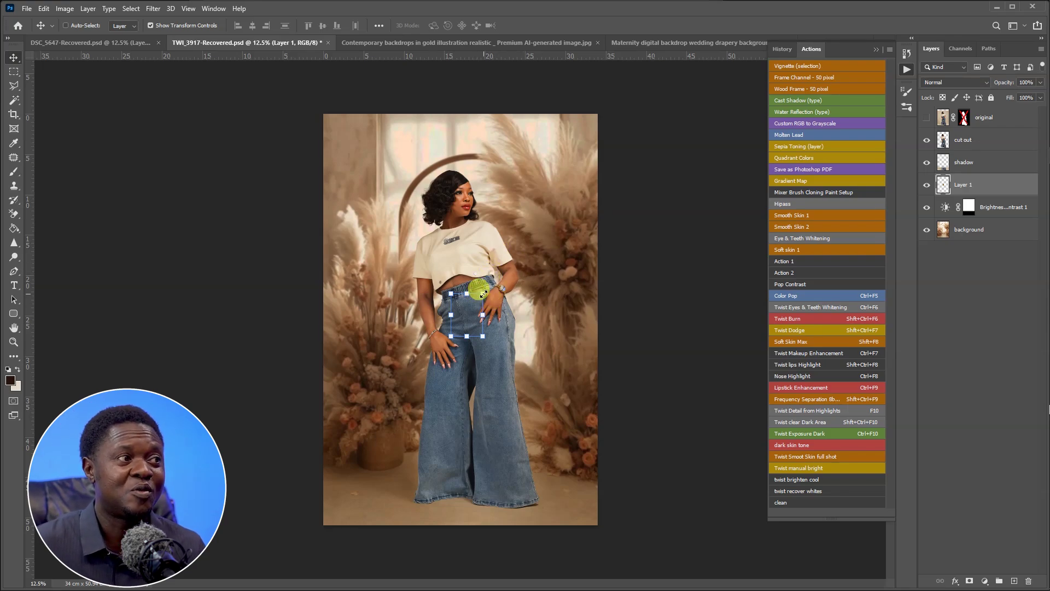
left_click_drag(483, 294, 629, 115)
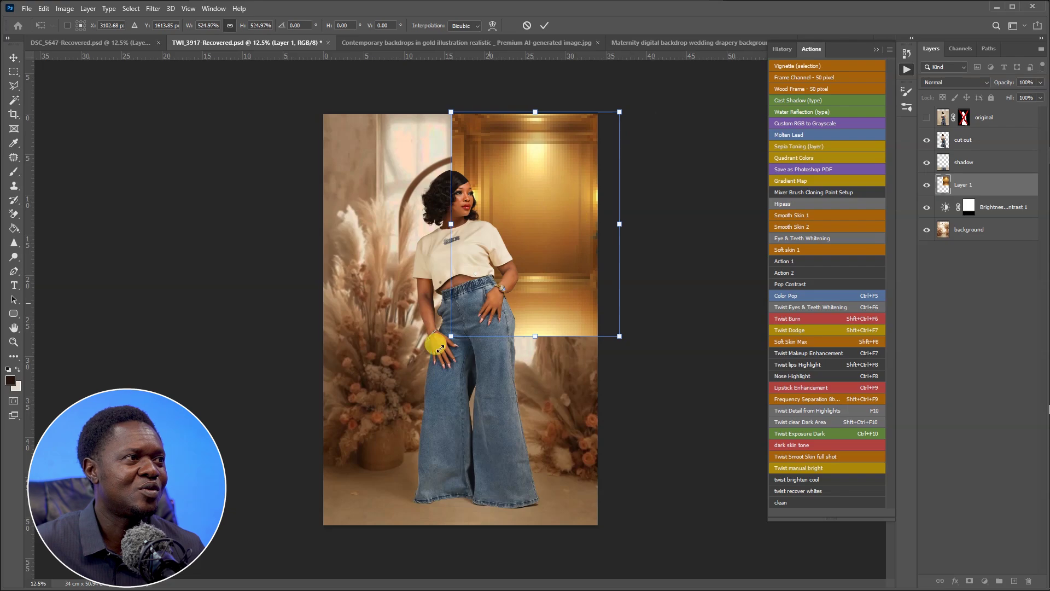
left_click_drag(450, 336, 307, 527)
left_click_drag(555, 364, 551, 361)
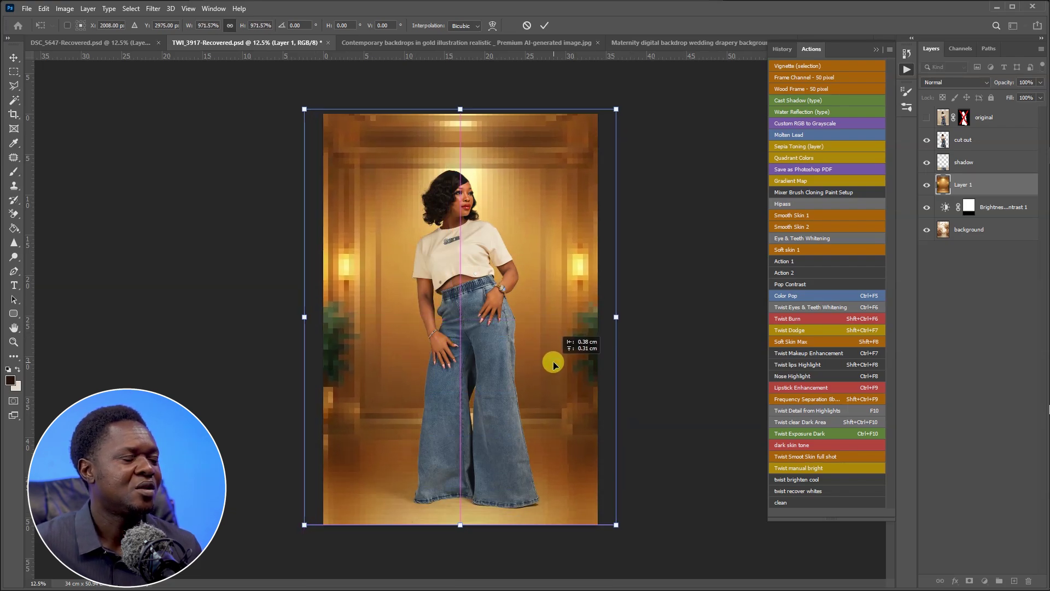
key("Return")
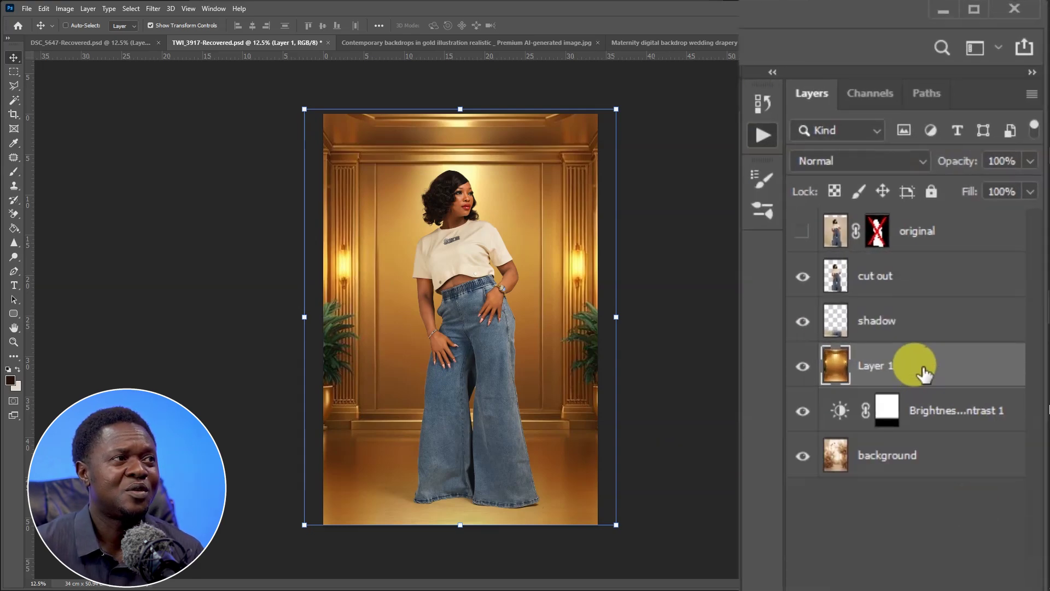
- Move the golden backdrop layer beneath the Brightness/Contrast 1 adjustment layer and above the old background
left_click_drag(983, 184, 989, 212)
left_click_drag(928, 423, 926, 440)
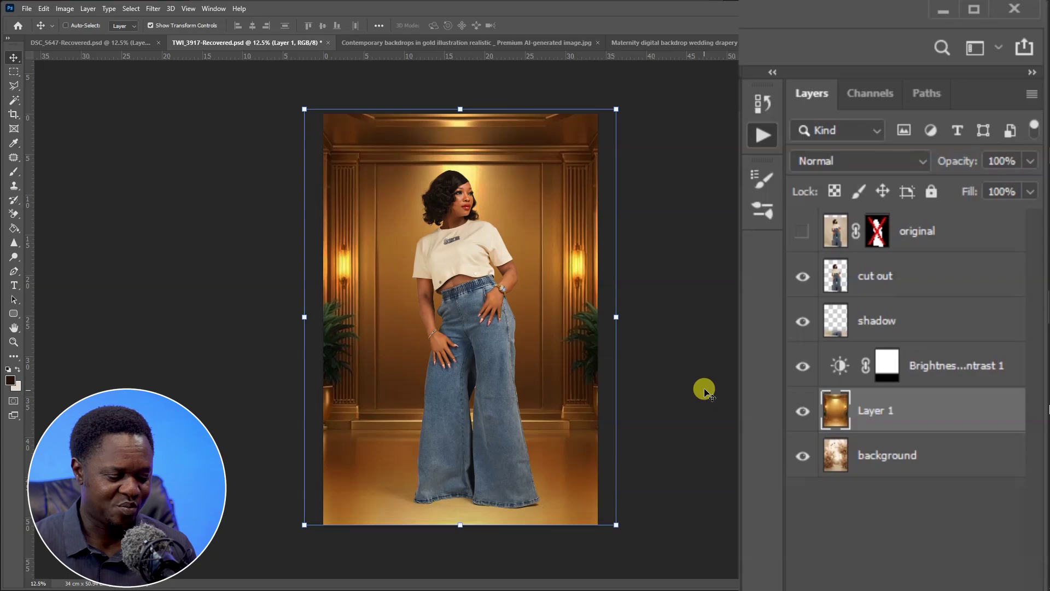
key("ctrl+plus")
key("ctrl+plus")
key("ctrl+plus")
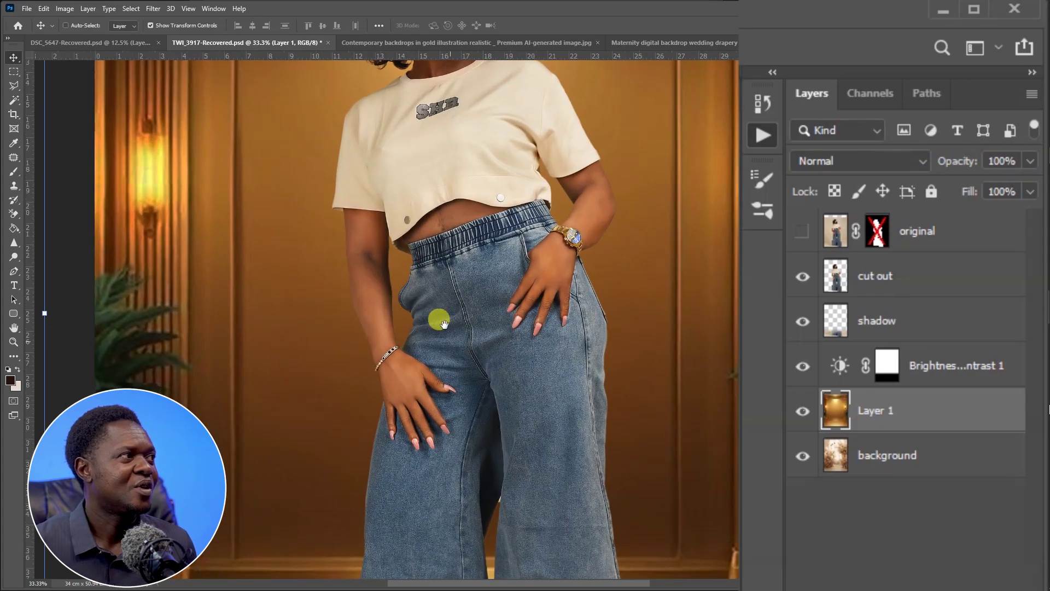
- Select the golden panelled backdrop from the canvas top down to the floor line and feather the selection by 300 pixels
left_click_drag(436, 317, 461, 488)
key("ctrl+minus")
key("ctrl+minus")
key("ctrl+minus")
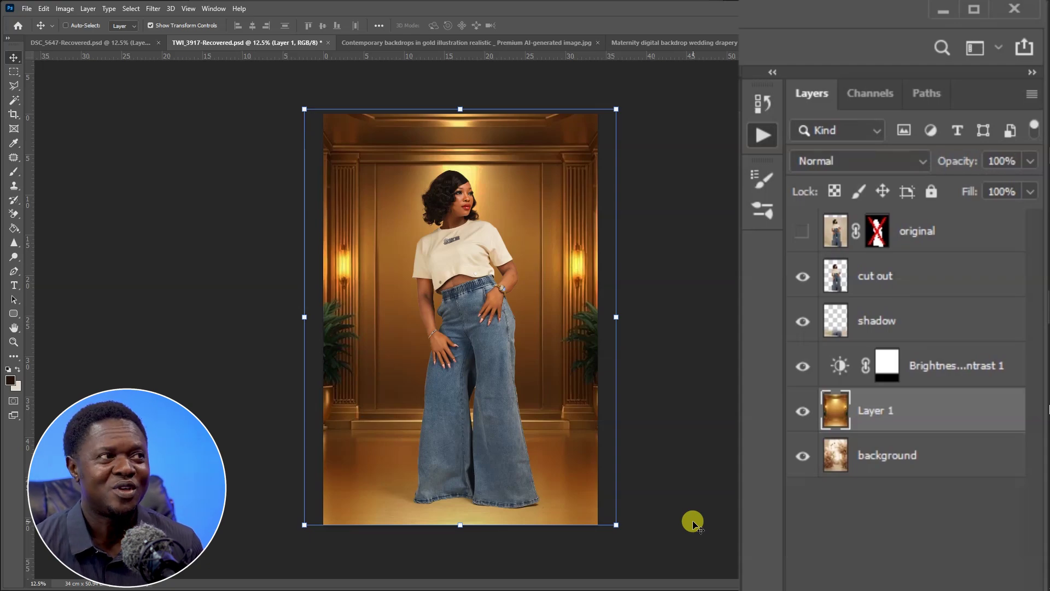
key("m")
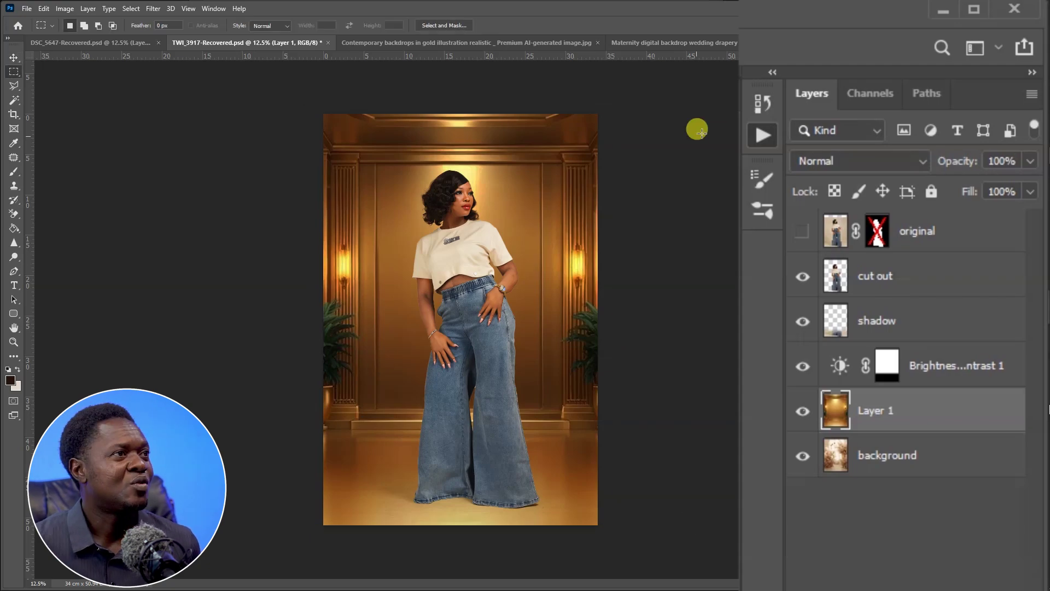
left_click(897, 405)
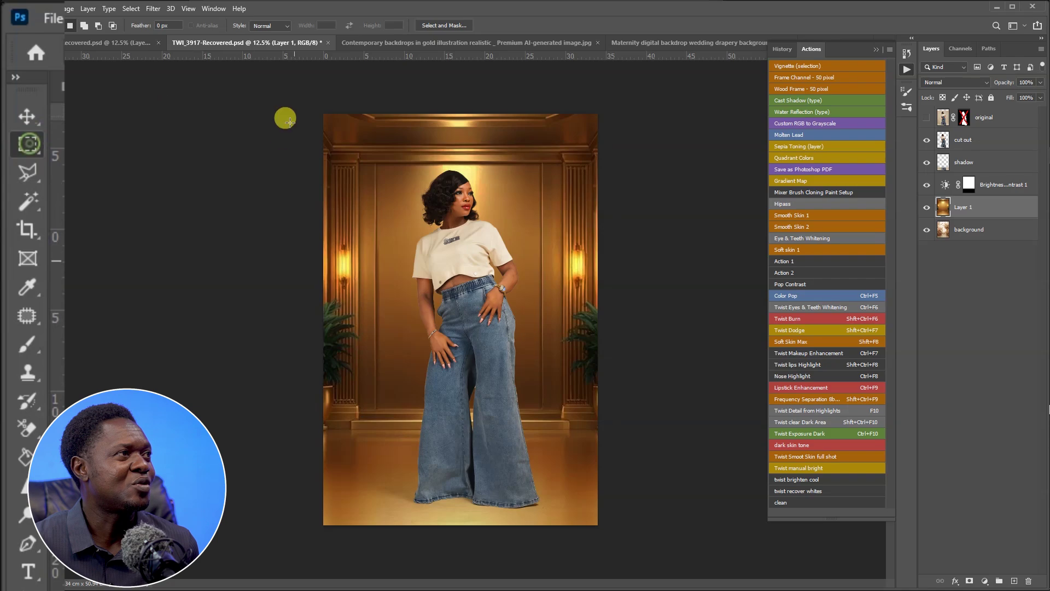
left_click_drag(286, 92, 678, 444)
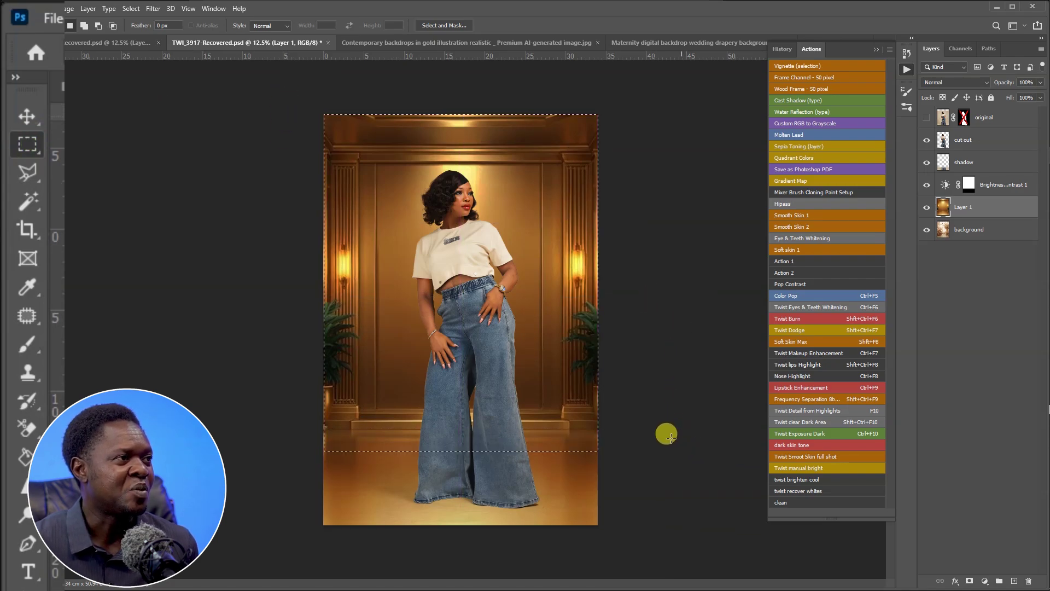
right_click(486, 313)
left_click(512, 353)
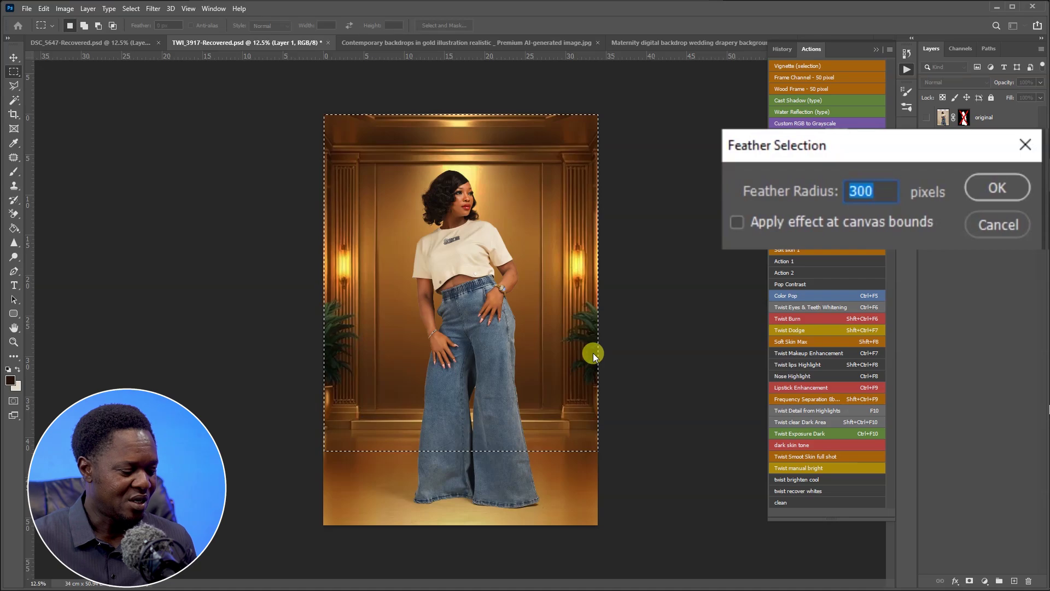
key("Return")
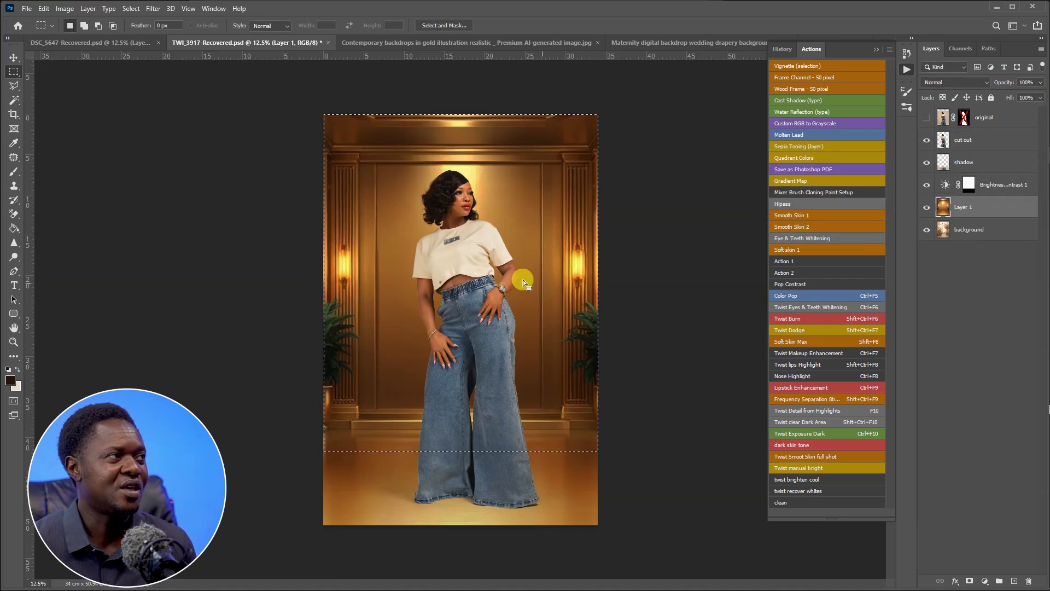
- Apply a Gaussian Blur with a 7.4-pixel radius to the selected part of the golden backdrop and deselect
left_click(153, 8)
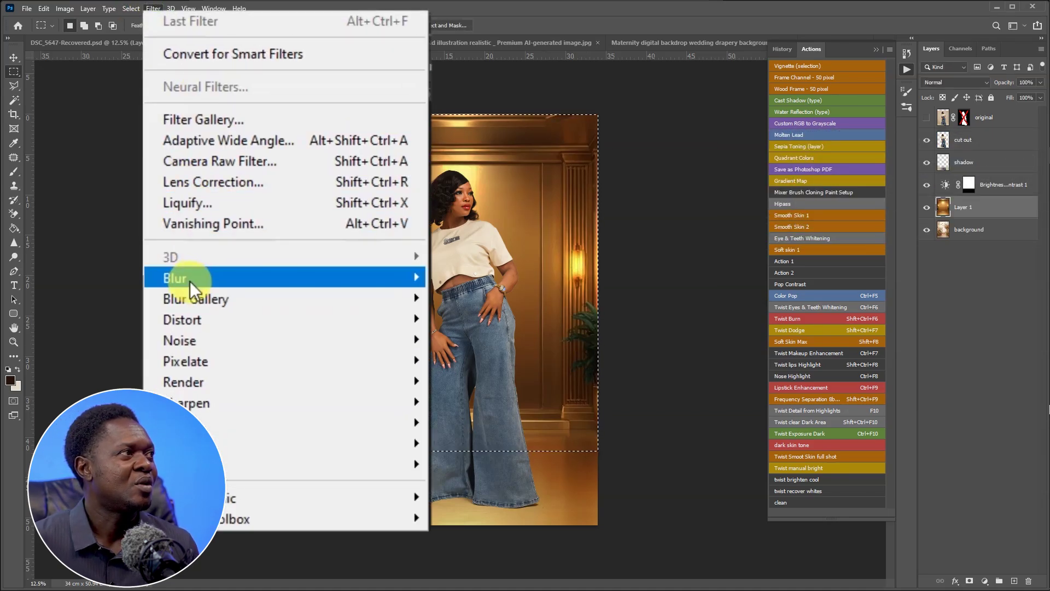
mouse_move(356, 274)
left_click(481, 361)
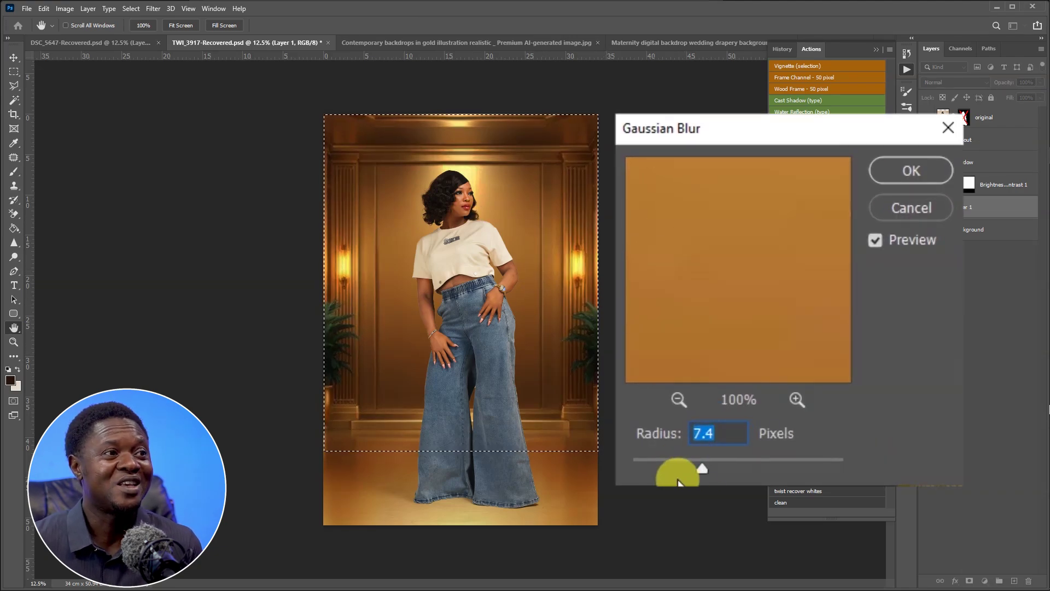
left_click(910, 171)
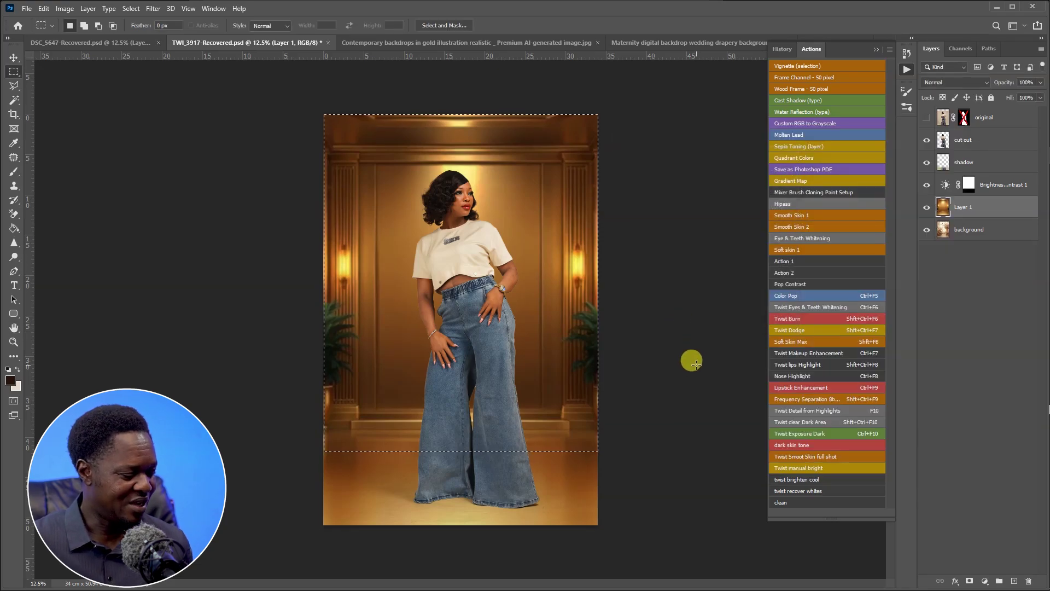
left_click(706, 355)
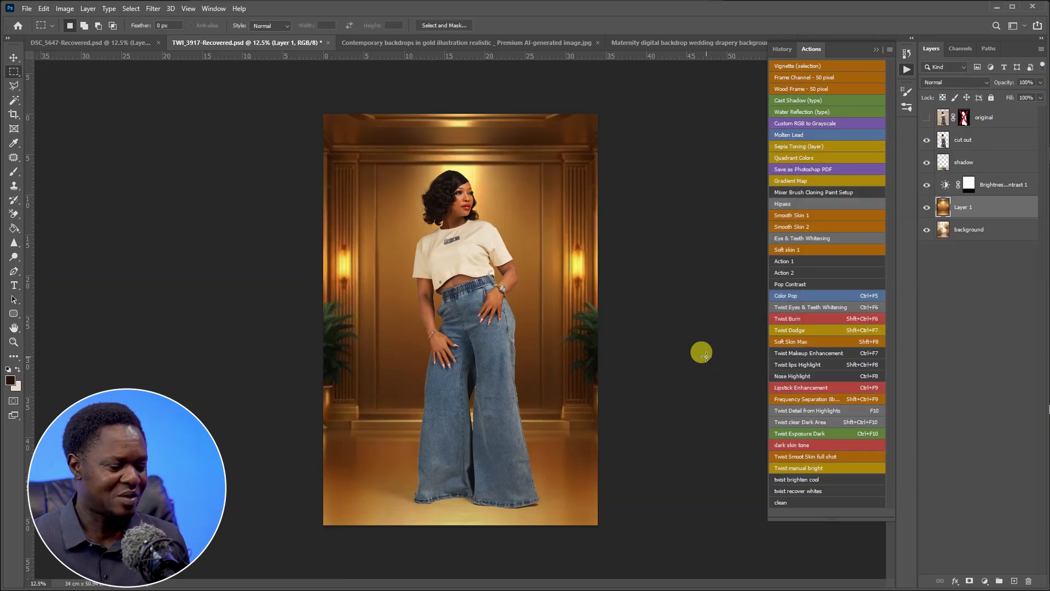
- Examine the blurred backdrop up close around the woman's head and torso and then in the full composition
key("ctrl+plus")
key("ctrl+plus")
key("ctrl+plus")
key("ctrl+plus")
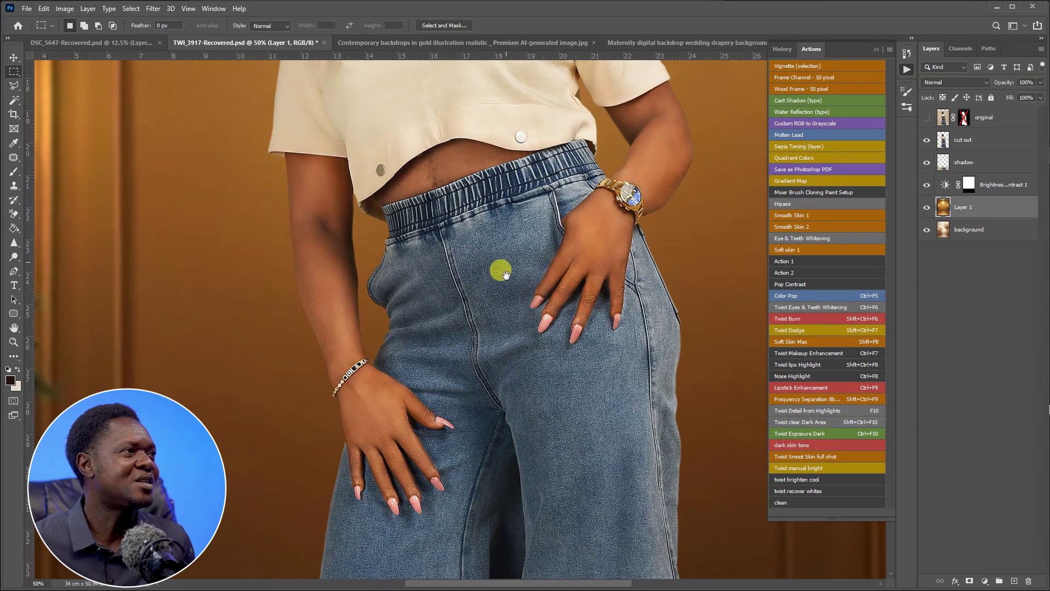
left_click_drag(506, 273, 510, 500)
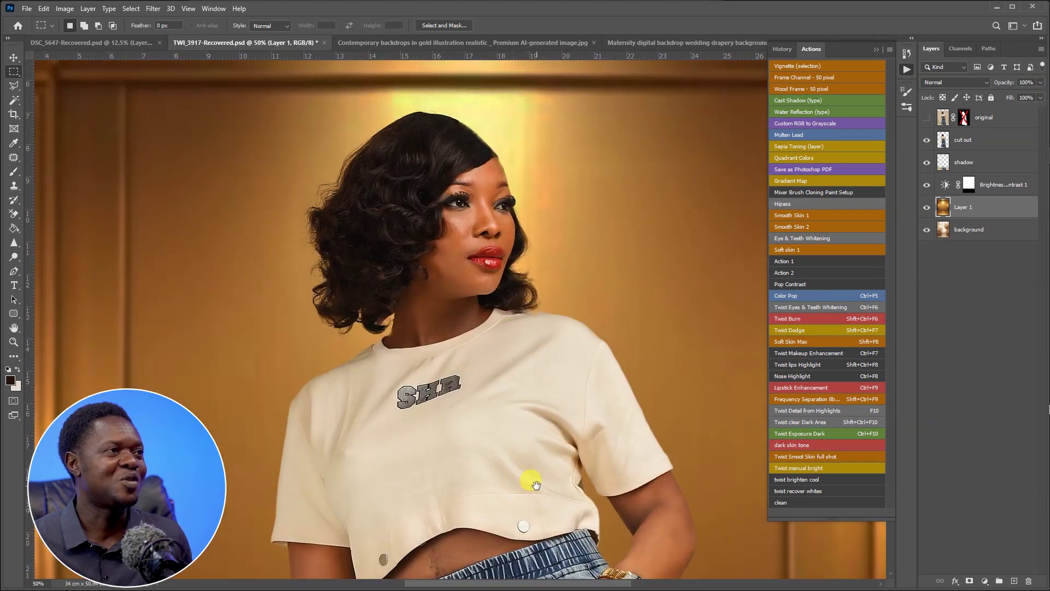
key("ctrl+minus")
key("ctrl+minus")
key("ctrl+minus")
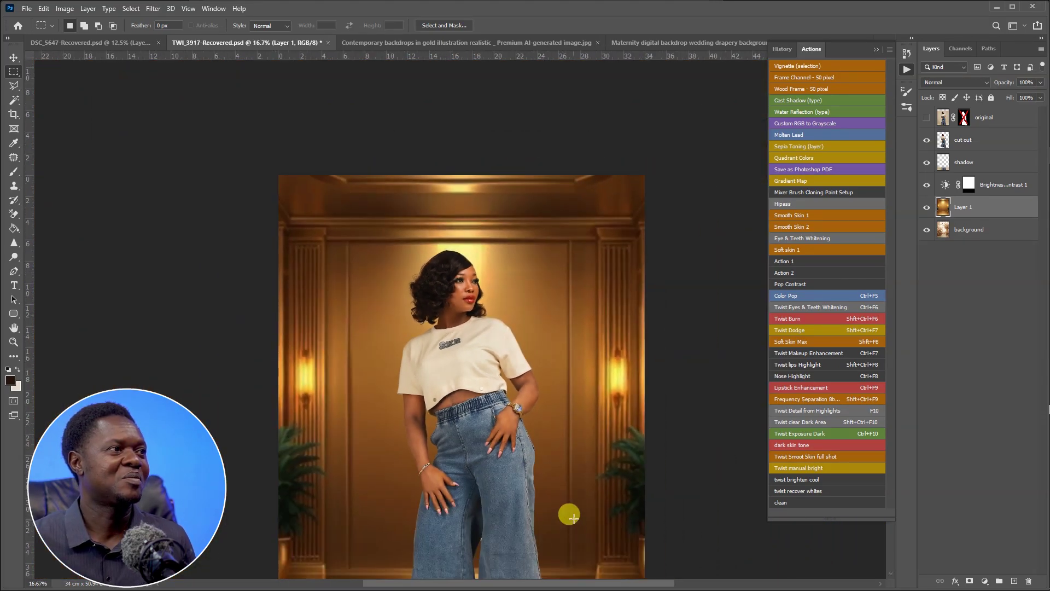
key("ctrl+minus")
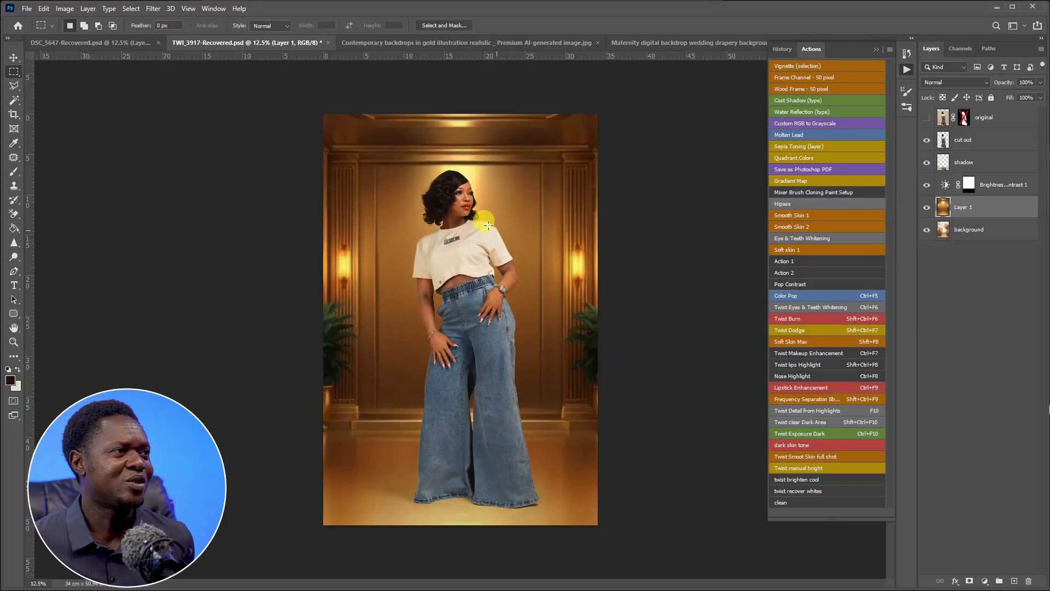
- Copy the contemporary gold drapery backdrop into TWI_3917-Recovered.psd as a new layer above the panelled room and behind the woman
left_click(681, 43)
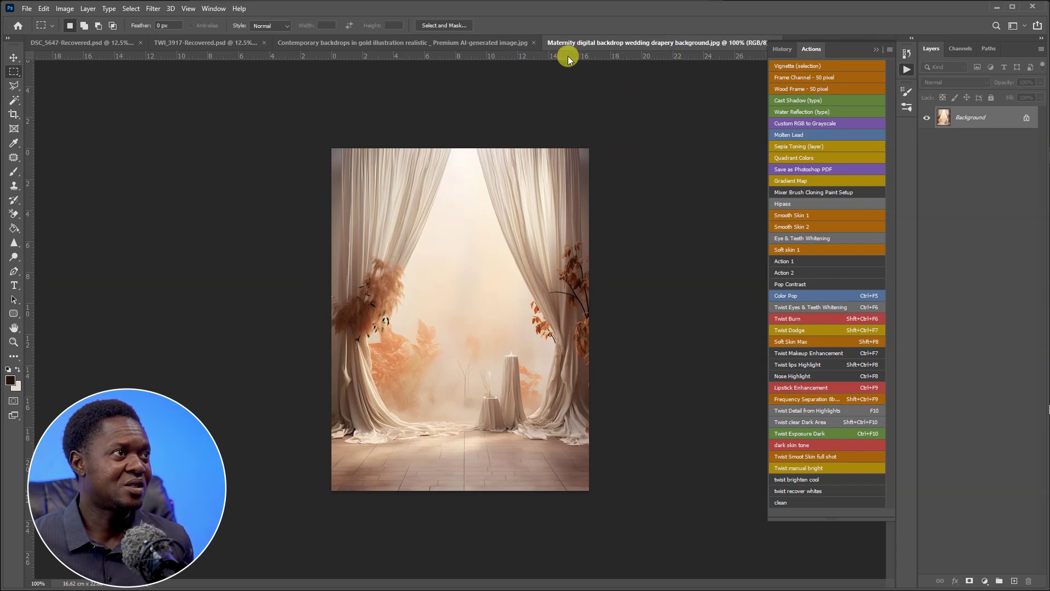
left_click(494, 43)
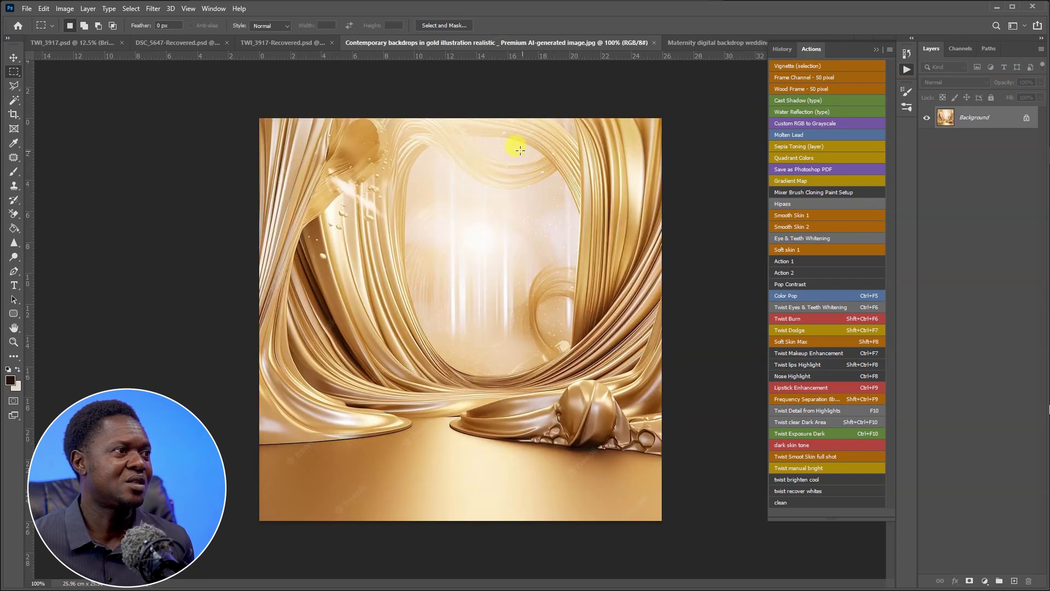
left_click(15, 58)
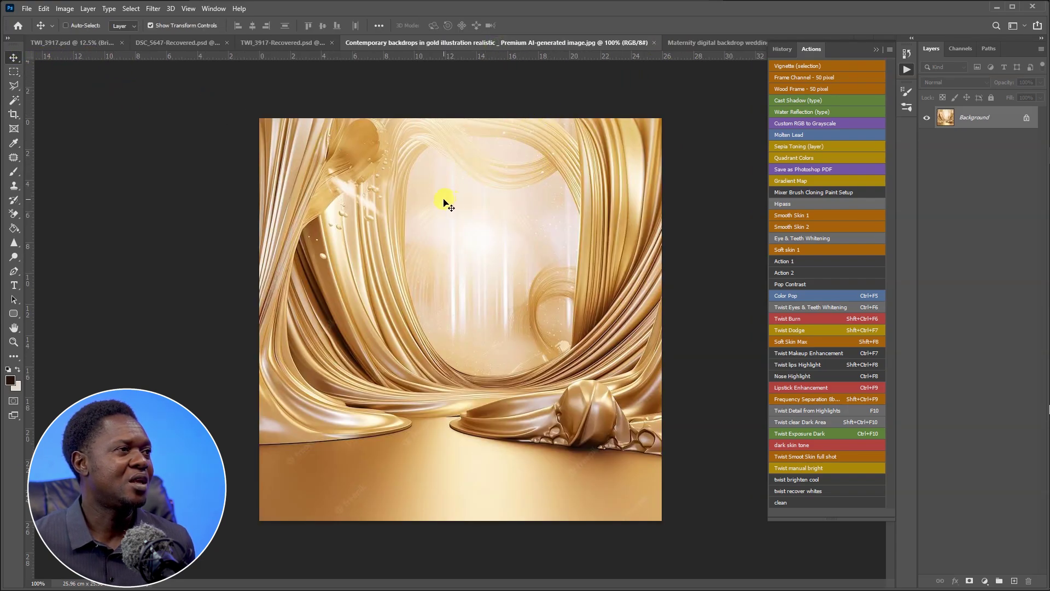
left_click(249, 42)
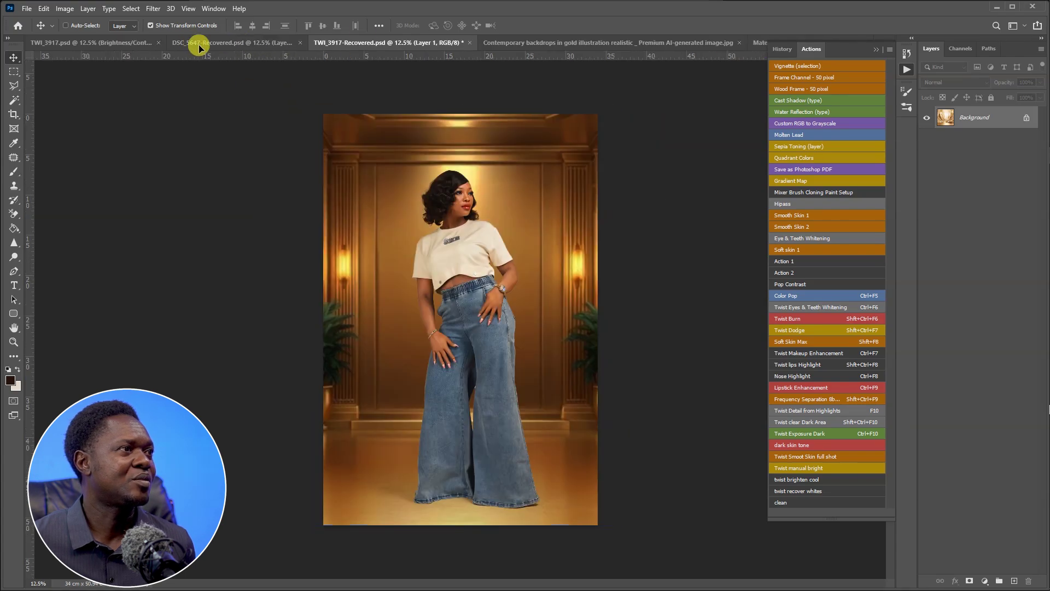
left_click_drag(199, 48, 645, 111)
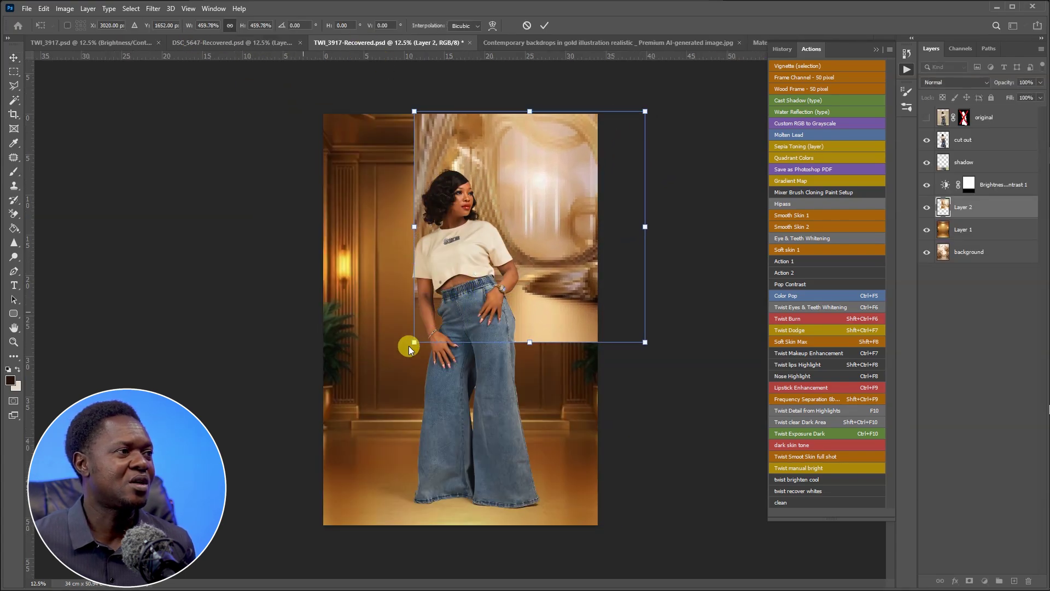
- Scale the gold drapery backdrop to about 753%, align it with the canvas top across the full width, and hide Layer 1
left_click_drag(410, 347, 262, 451)
left_click_drag(525, 405, 531, 407)
left_click_drag(645, 471, 666, 487)
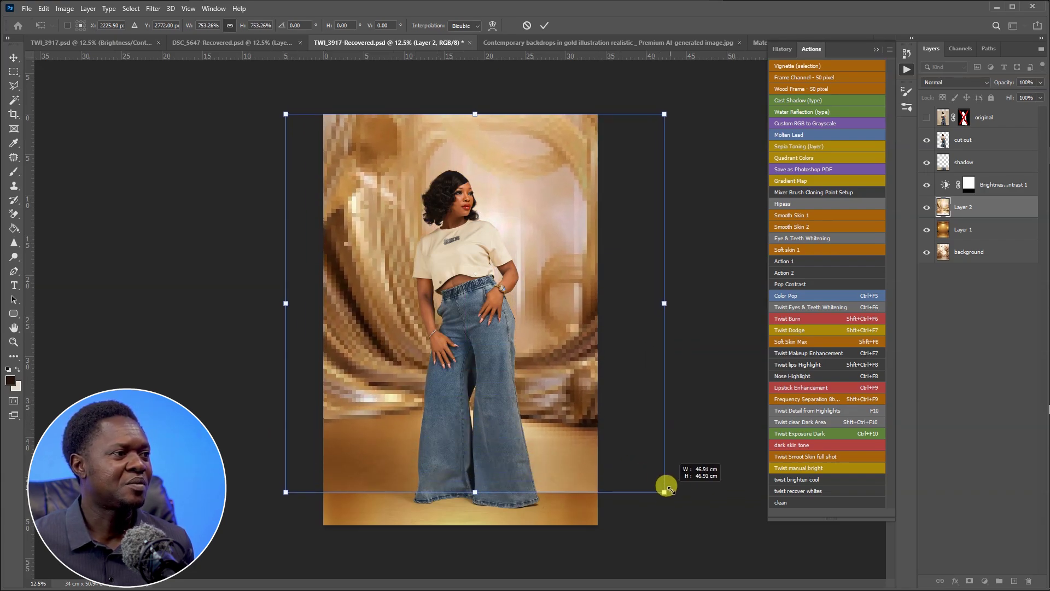
left_click_drag(567, 429, 556, 432)
key("Return")
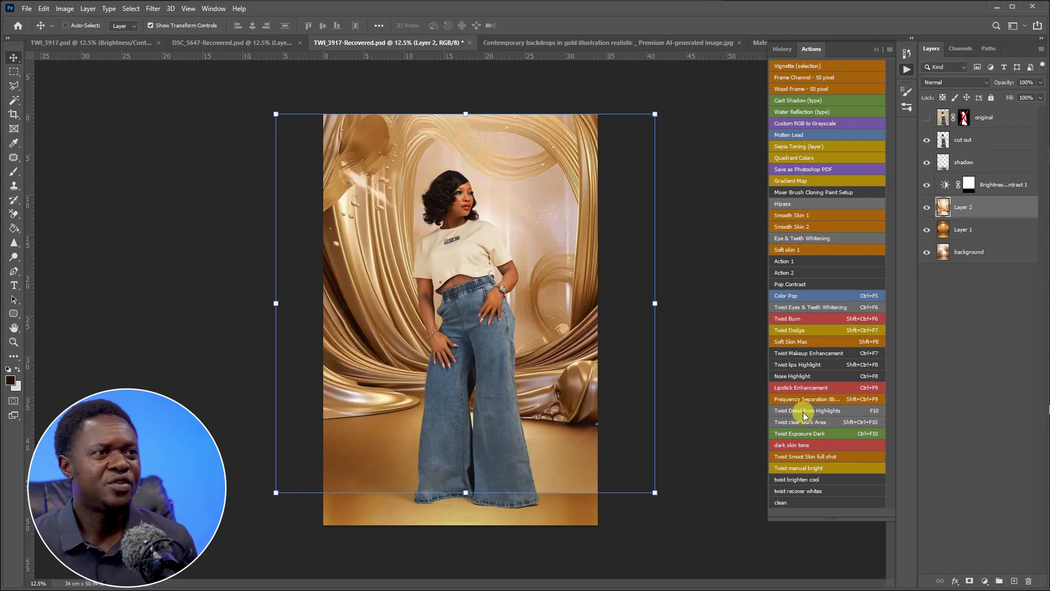
left_click(925, 234)
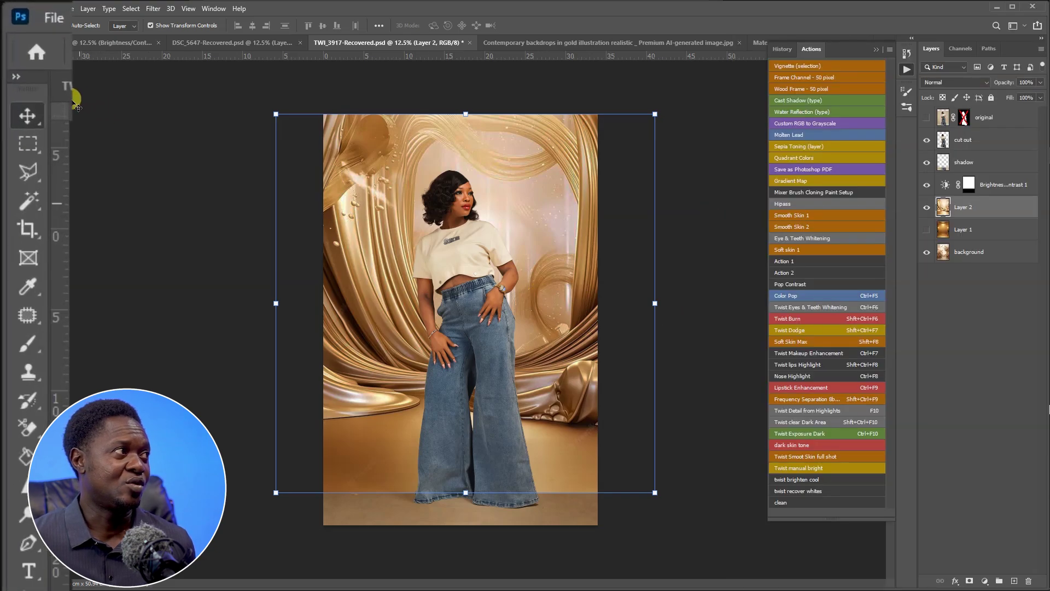
left_click(27, 145)
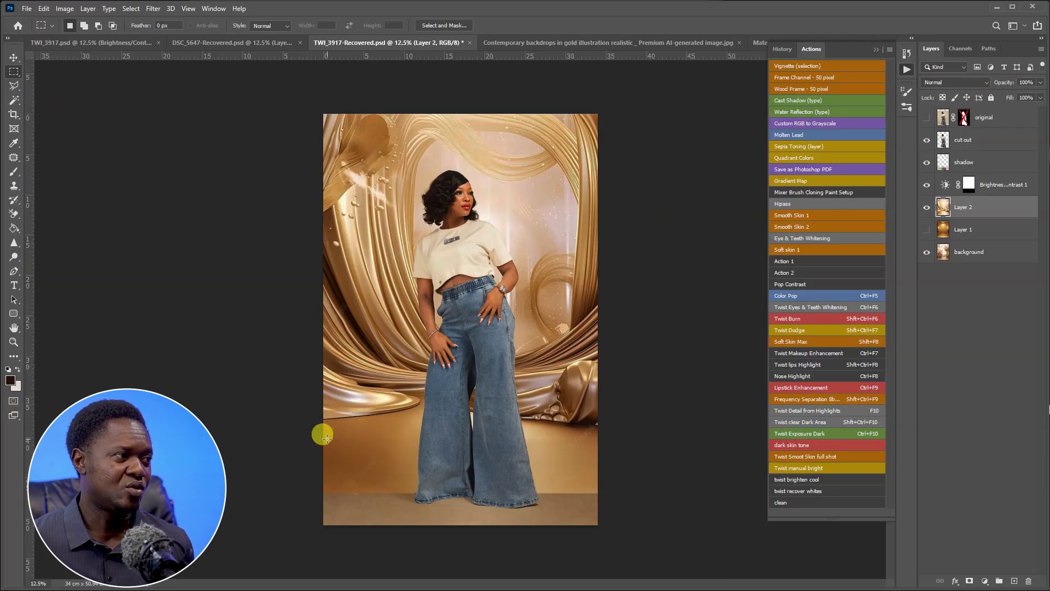
left_click_drag(321, 432, 615, 493)
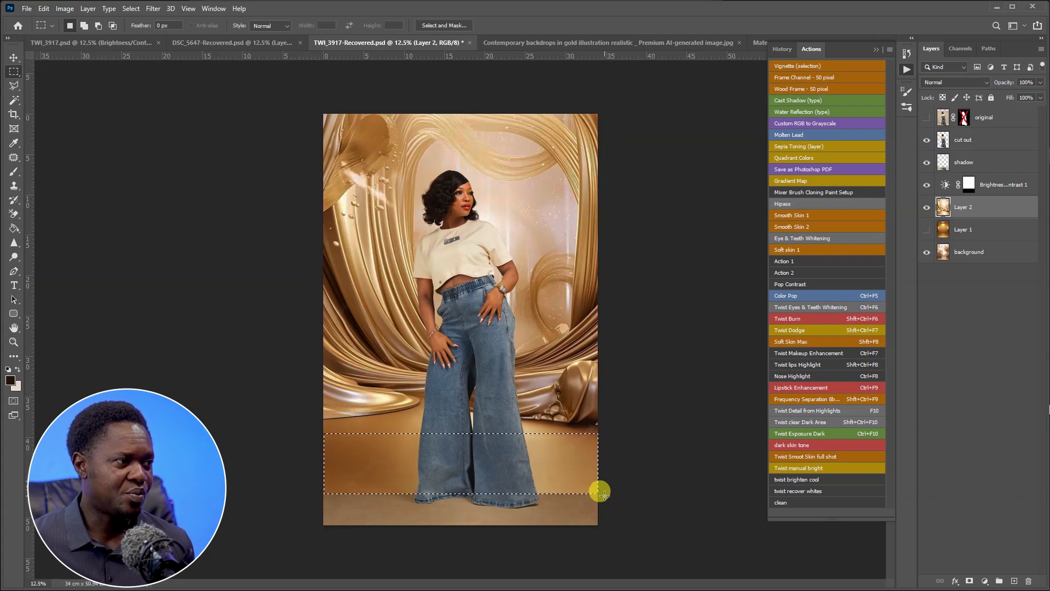
left_click(26, 112)
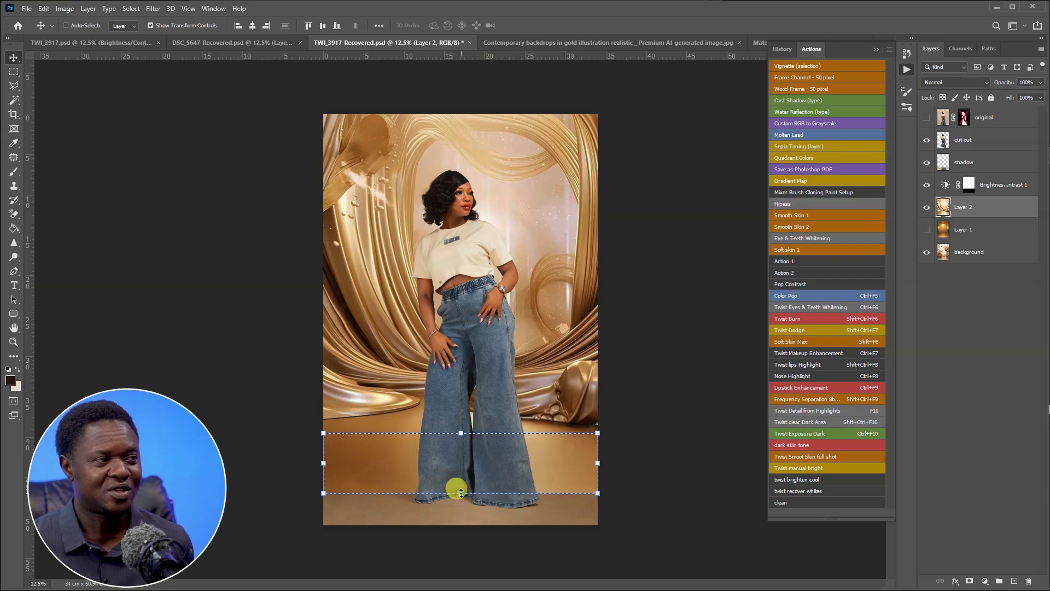
left_click_drag(461, 493, 460, 525)
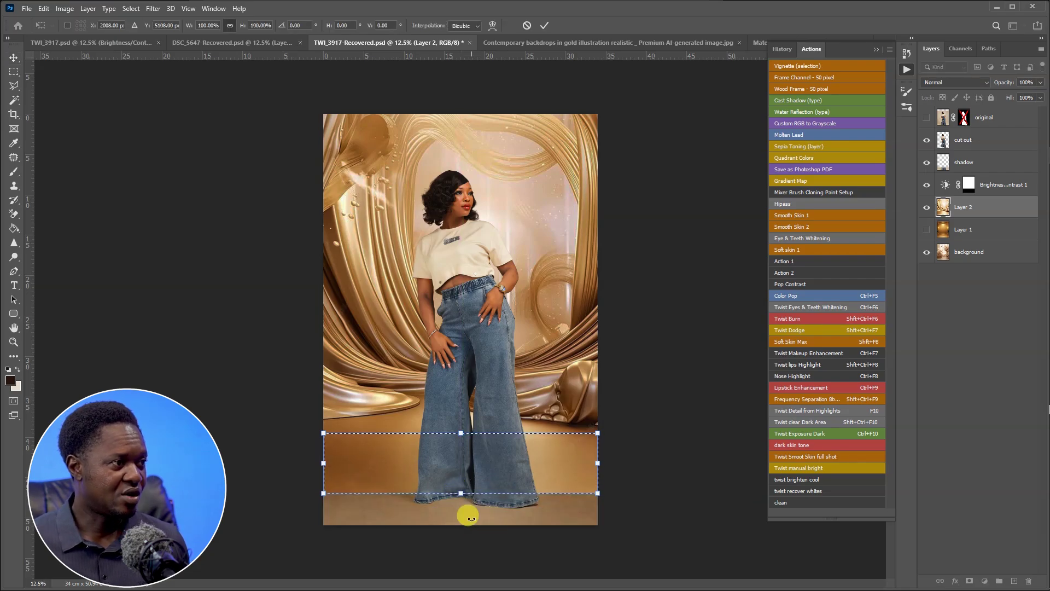
key("Return")
key("ctrl+d")
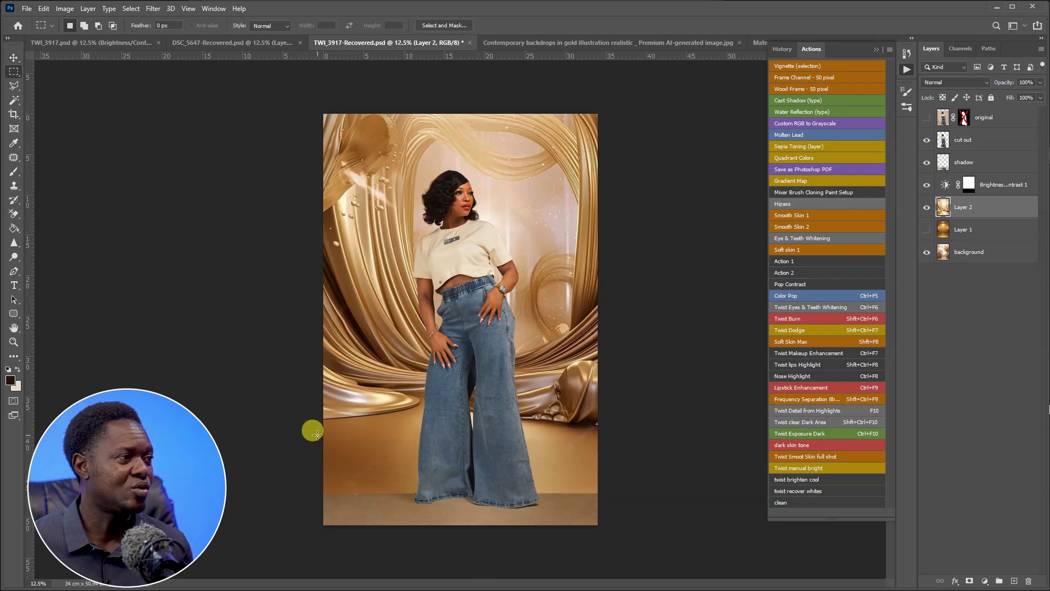
- Select the drapery backdrop's floor strip, distort its lower corners outward and down past the canvas bottom to fill the floor, and deselect
left_click_drag(316, 433, 618, 492)
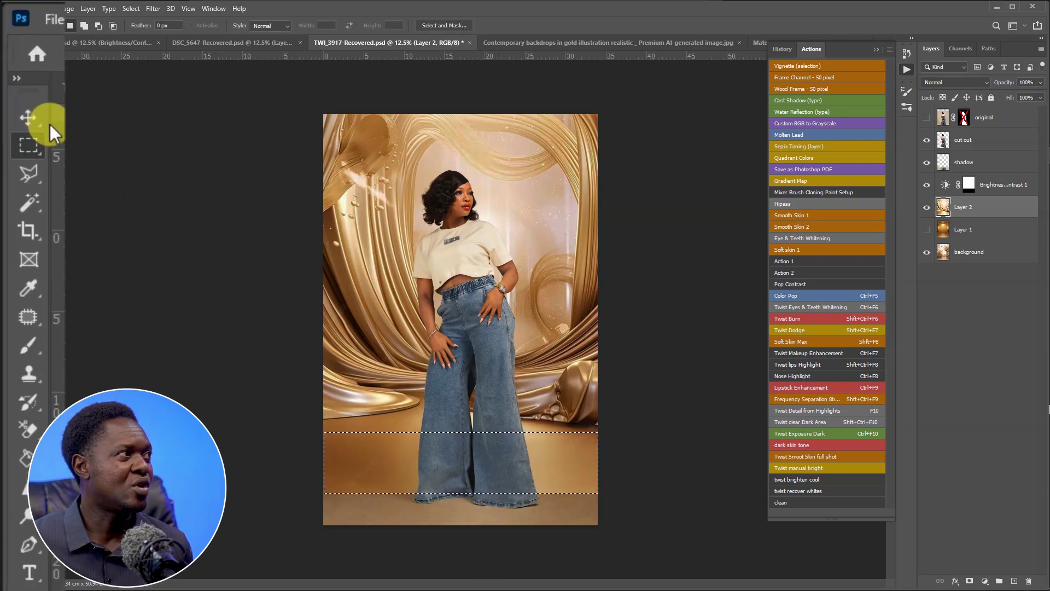
key("v")
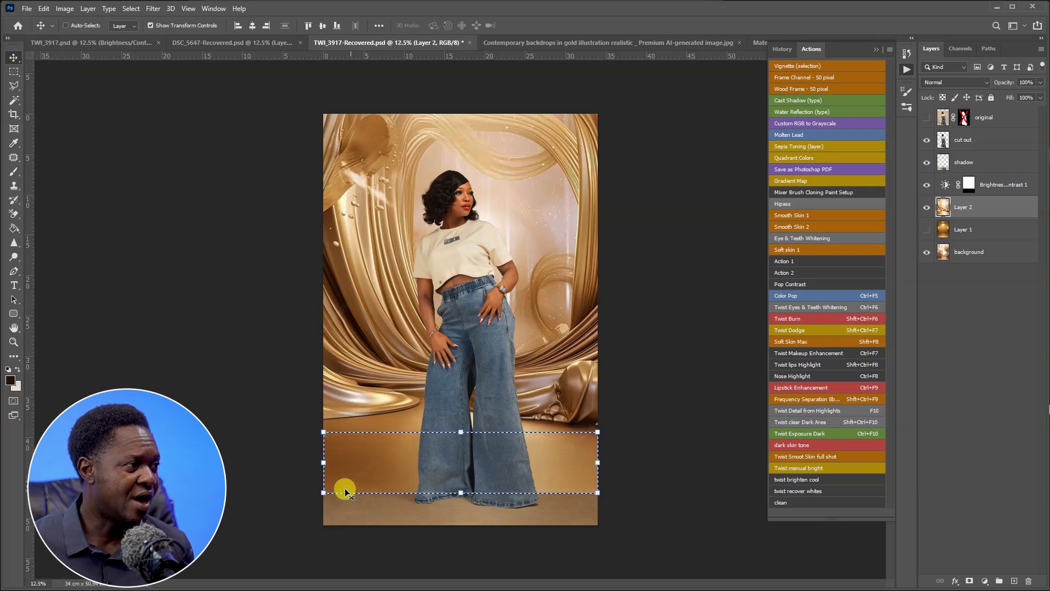
key("ctrl")
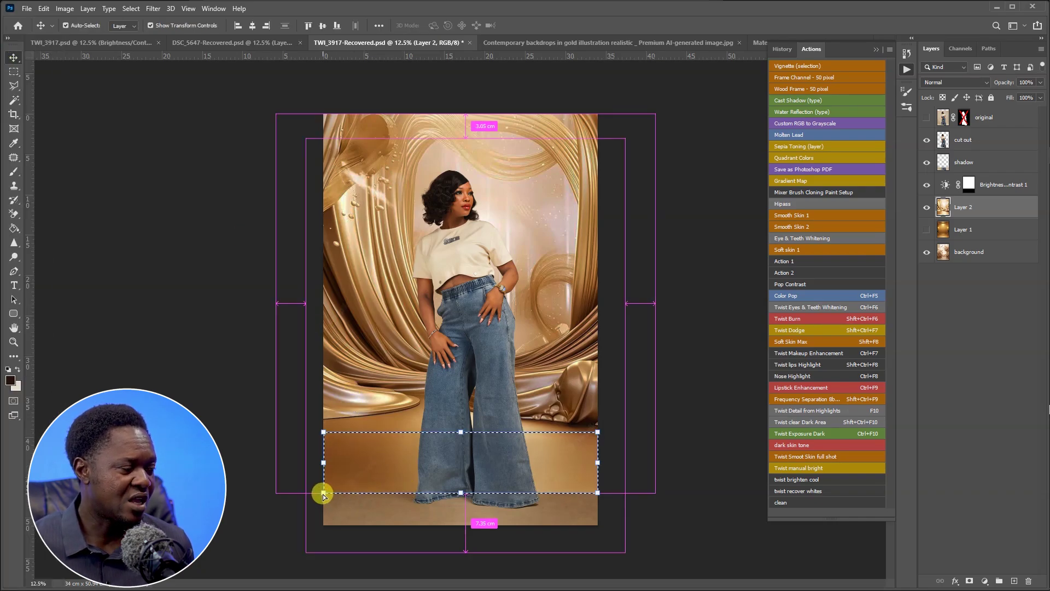
left_click_drag(323, 494, 275, 535)
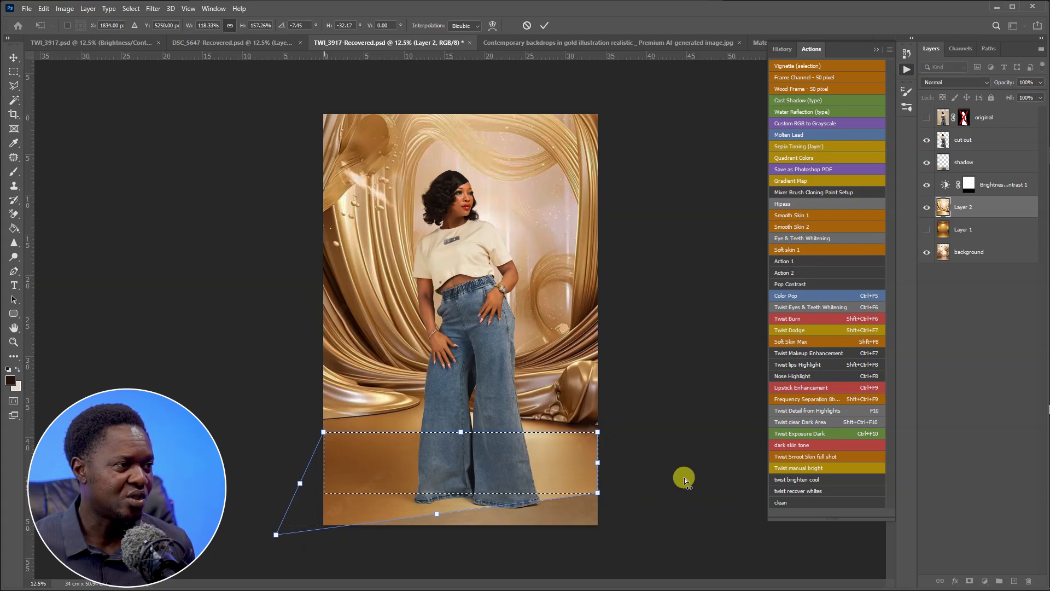
left_click_drag(597, 495, 656, 534)
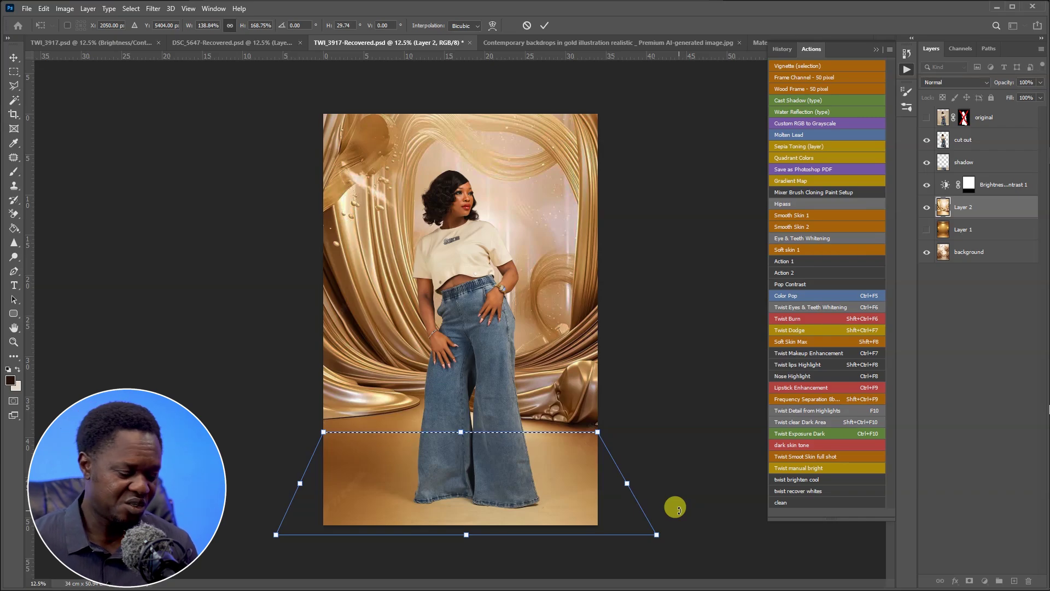
key("Return")
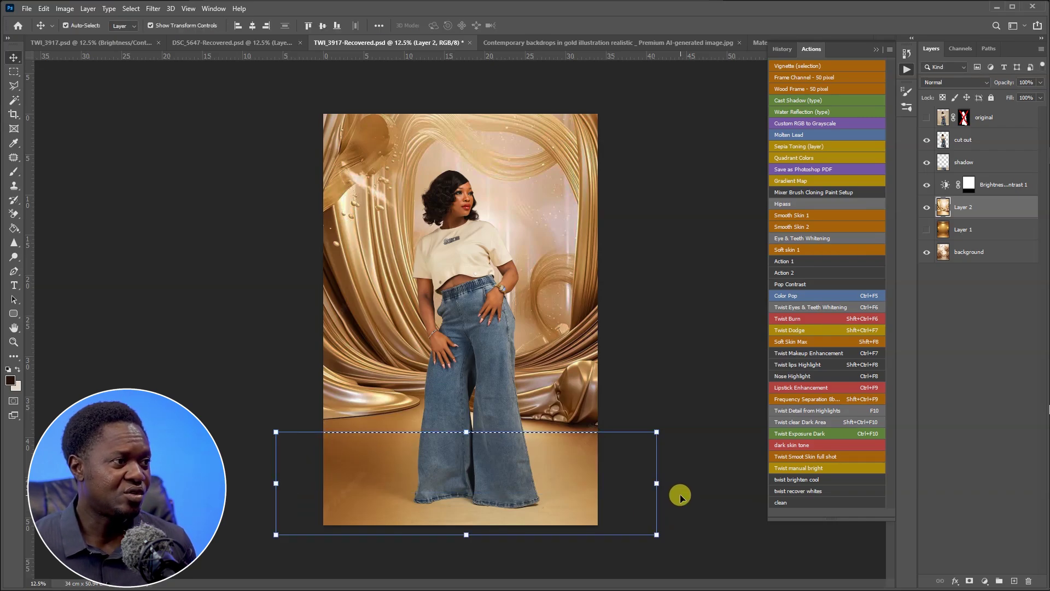
key("ctrl+d")
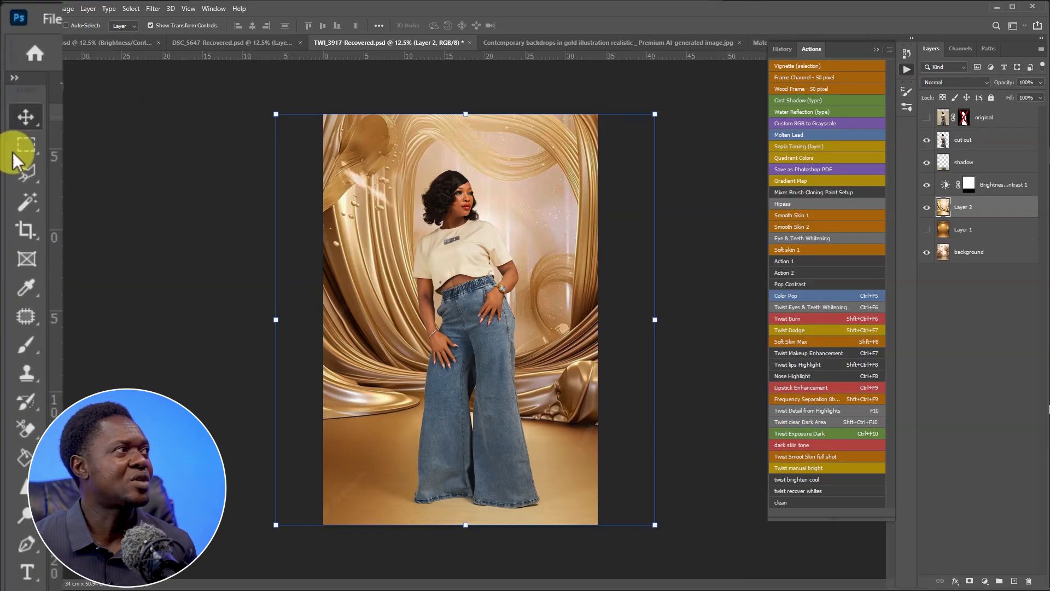
- Select the gold drapery backdrop on Layer 2 from the canvas top down to just below the drapes and feather the selection 300 pixels
left_click(25, 145)
left_click_drag(293, 98, 692, 430)
right_click(483, 183)
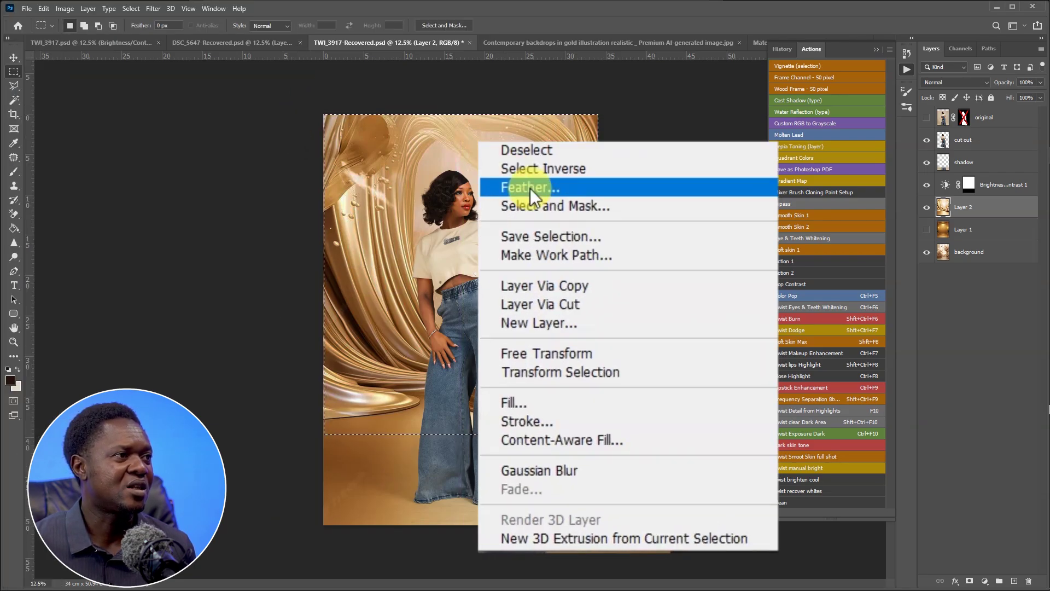
left_click(539, 203)
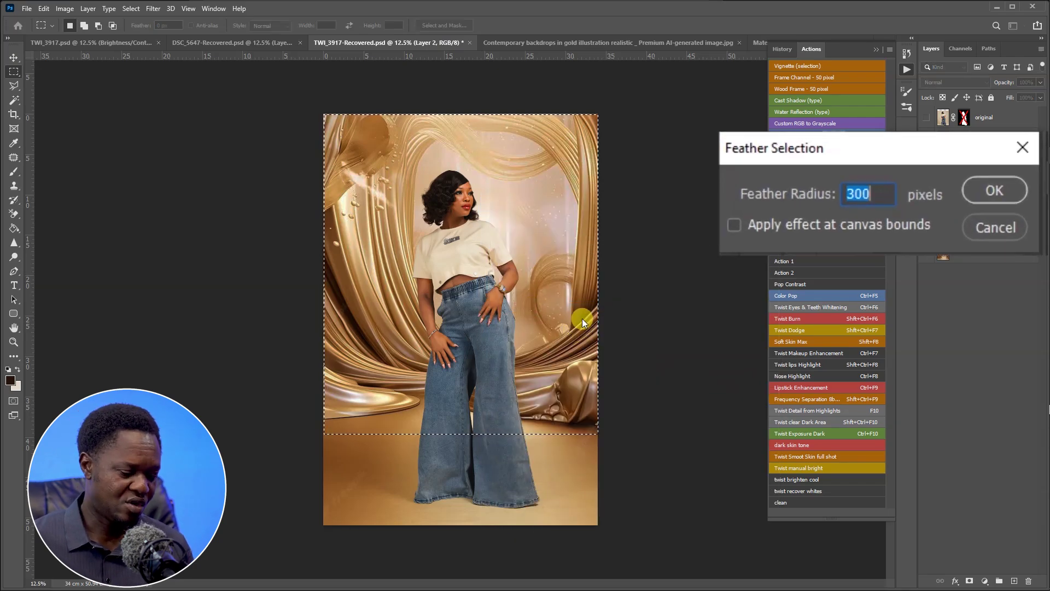
key("Return")
- Apply a Gaussian Blur with a radius of 9.0 pixels to the feathered gold drapery area and deselect
left_click(153, 8)
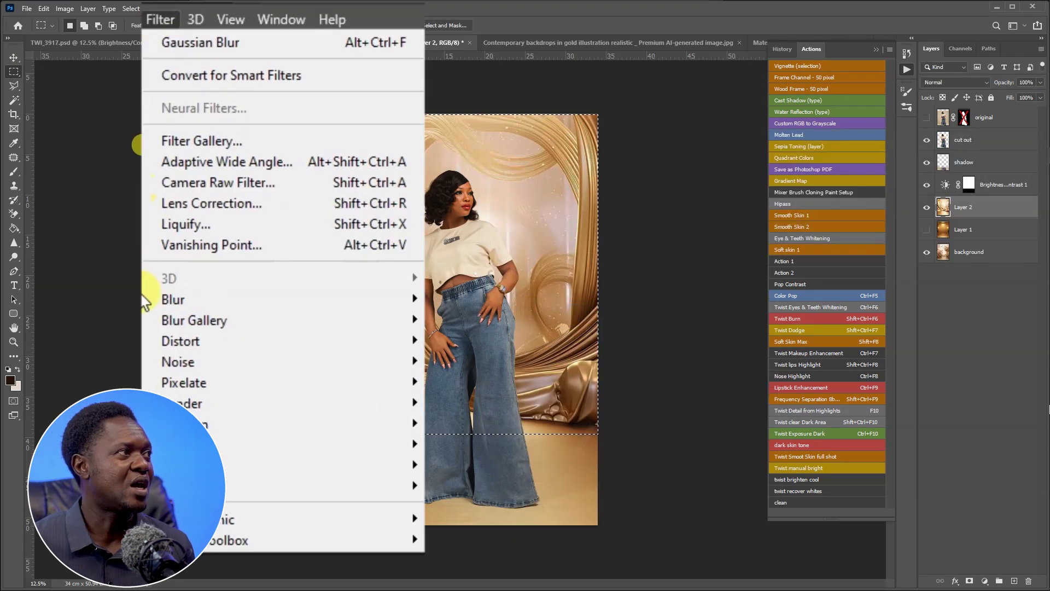
mouse_move(191, 297)
left_click(480, 378)
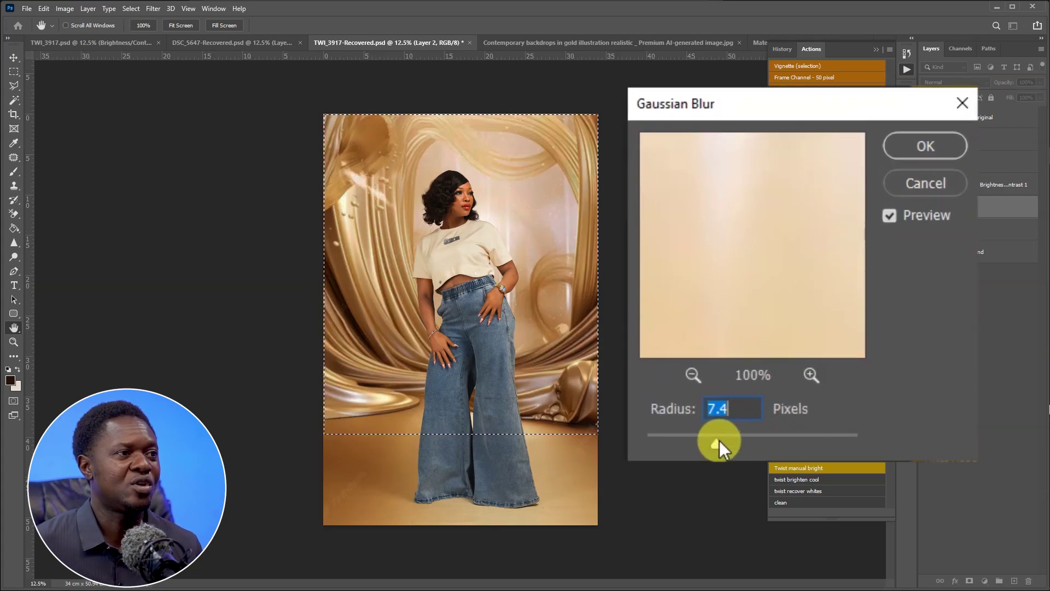
left_click_drag(720, 440, 726, 442)
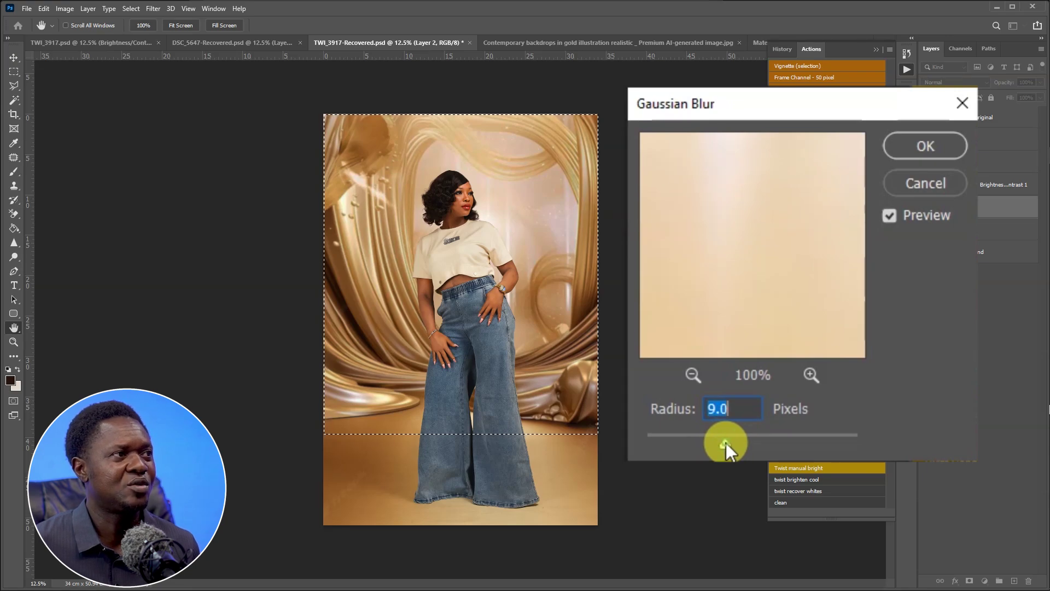
left_click(925, 181)
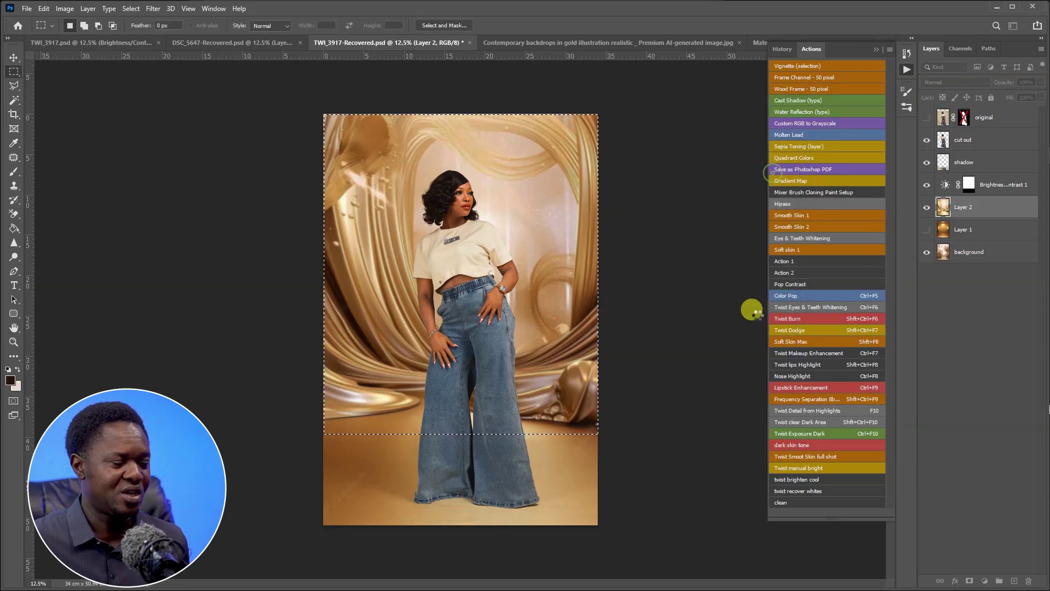
left_click(736, 310)
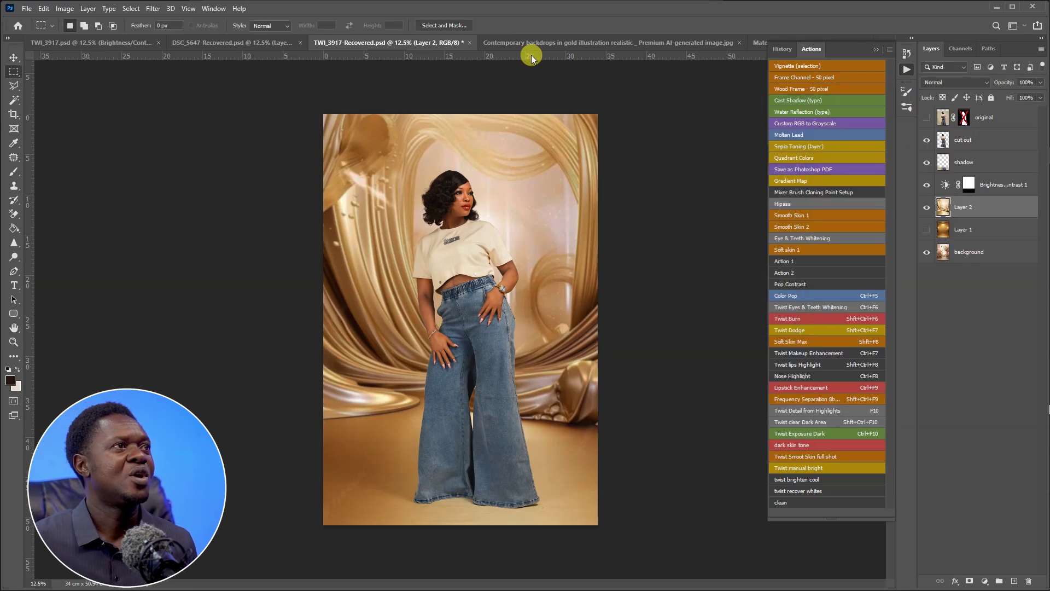
- Close the contemporary gold backdrop image, check the maternity wedding drapery backdrop, and return to TWI_3917-Recovered.psd
left_click(597, 44)
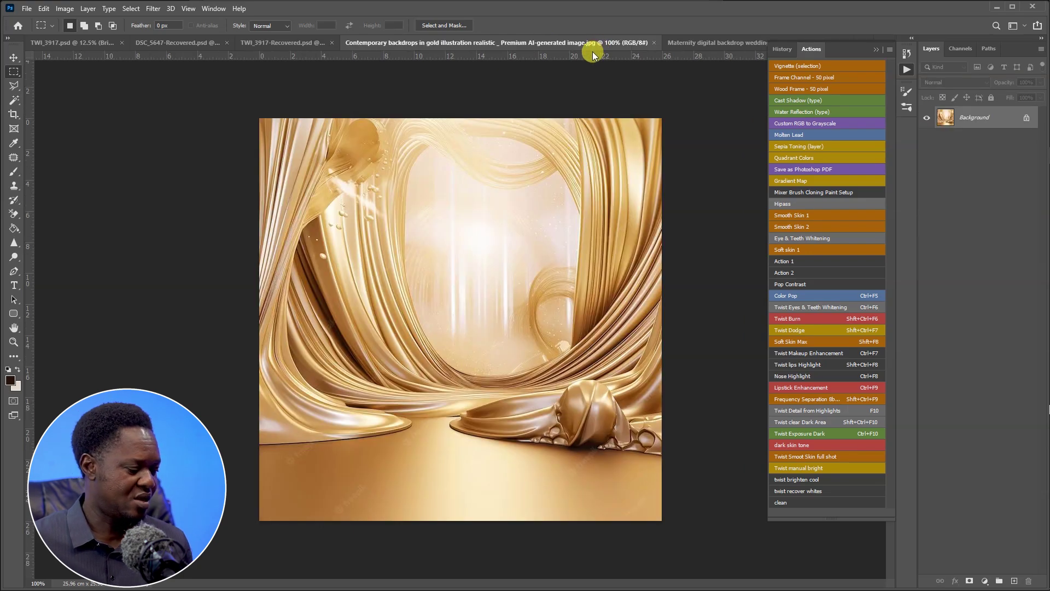
left_click(654, 43)
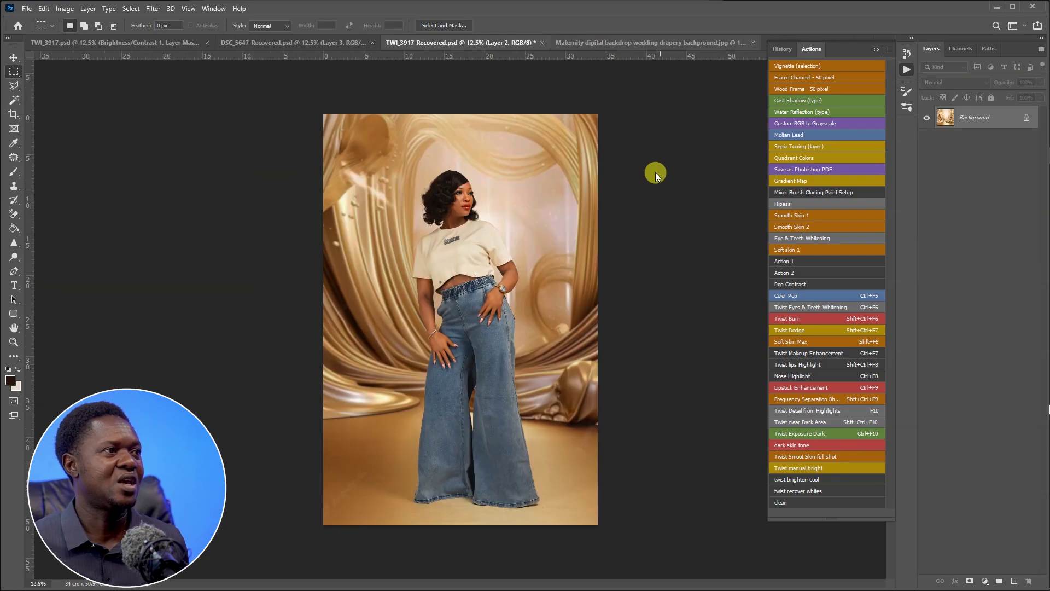
left_click(679, 43)
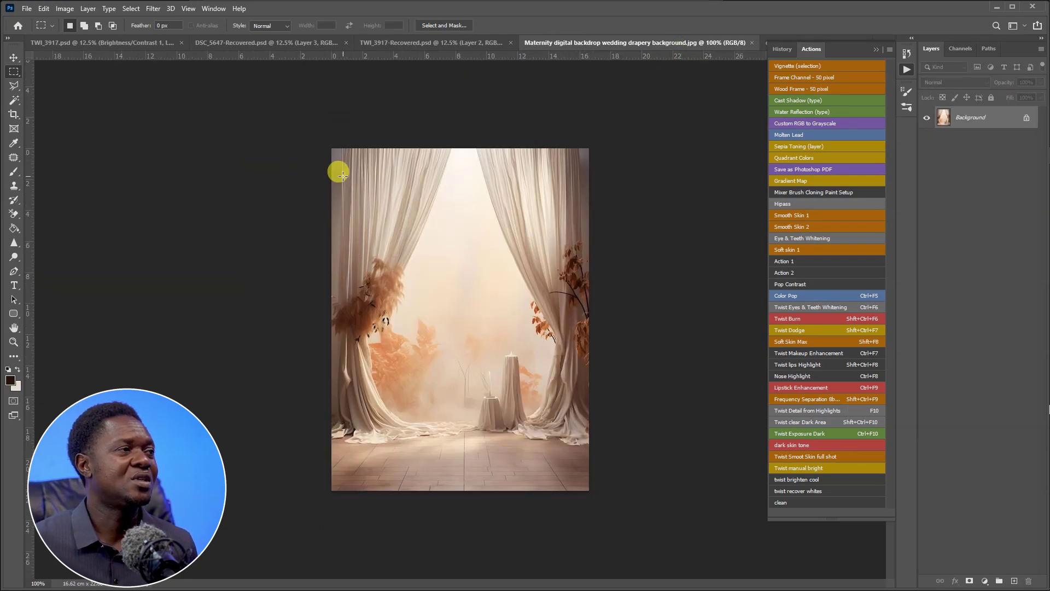
left_click(466, 42)
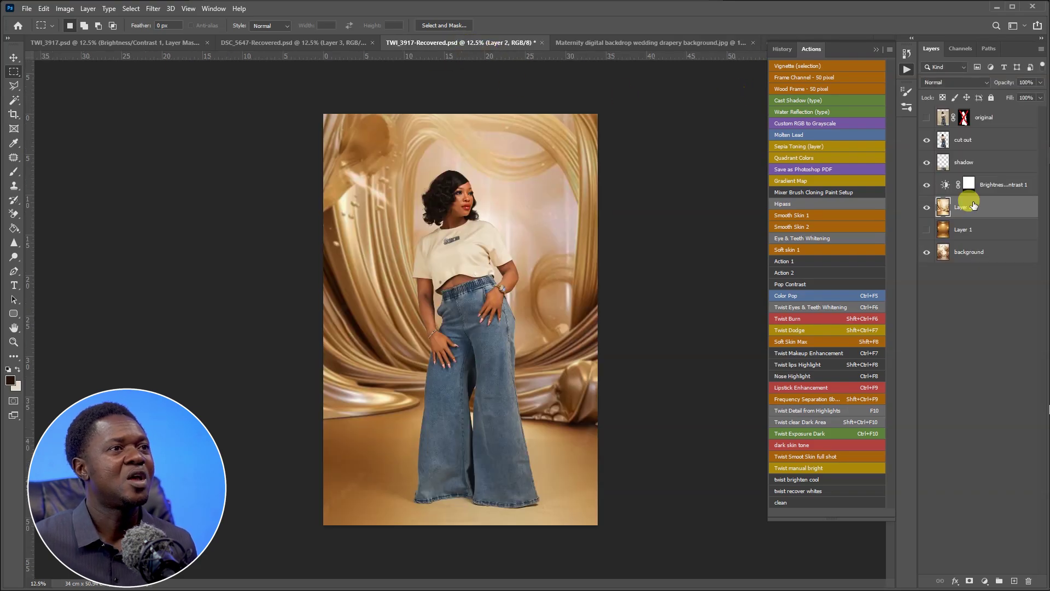
- Switch to File Explorer and open the floral drapery image download (2) from the Downloads folder in Photoshop
left_click(996, 7)
left_click_drag(717, 131, 715, 243)
left_click(420, 251)
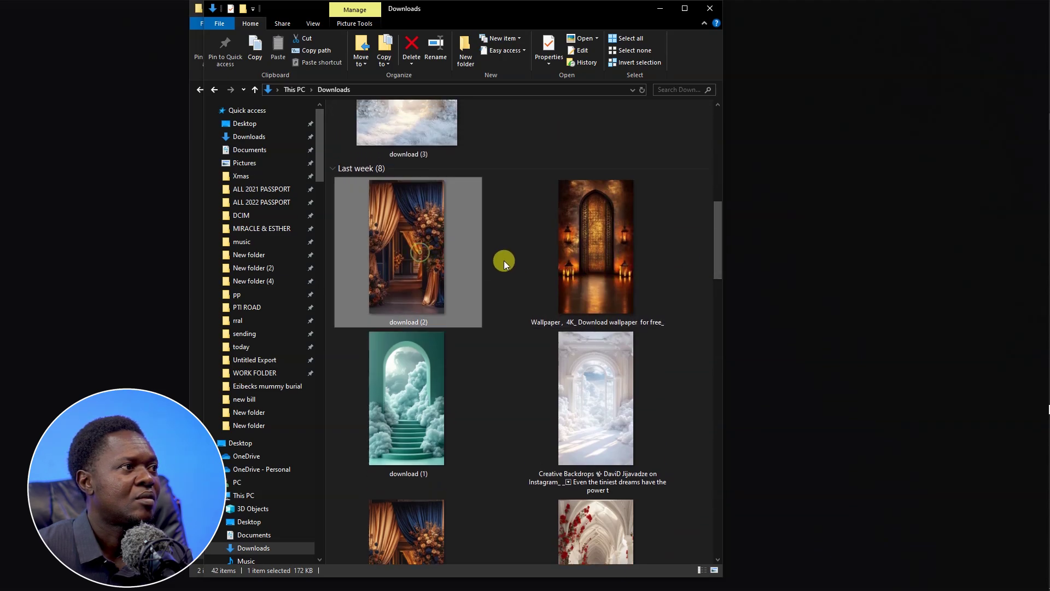
left_click_drag(410, 256, 609, 41)
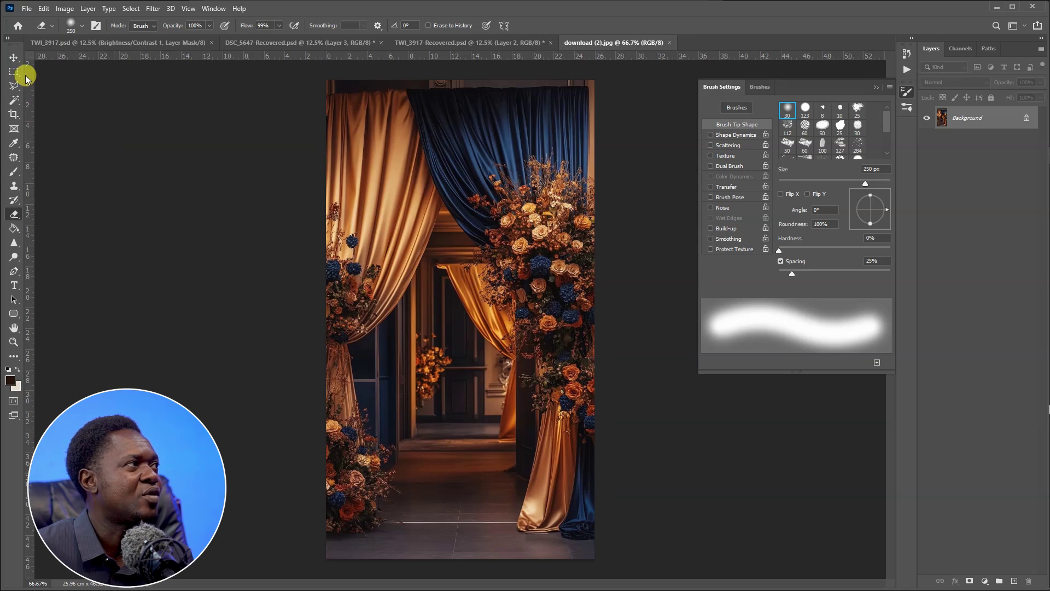
- Copy the floral drapery backdrop into TWI_3917-Recovered.psd above Layer 2 and scale it up to span the full canvas width behind the woman
left_click(12, 59)
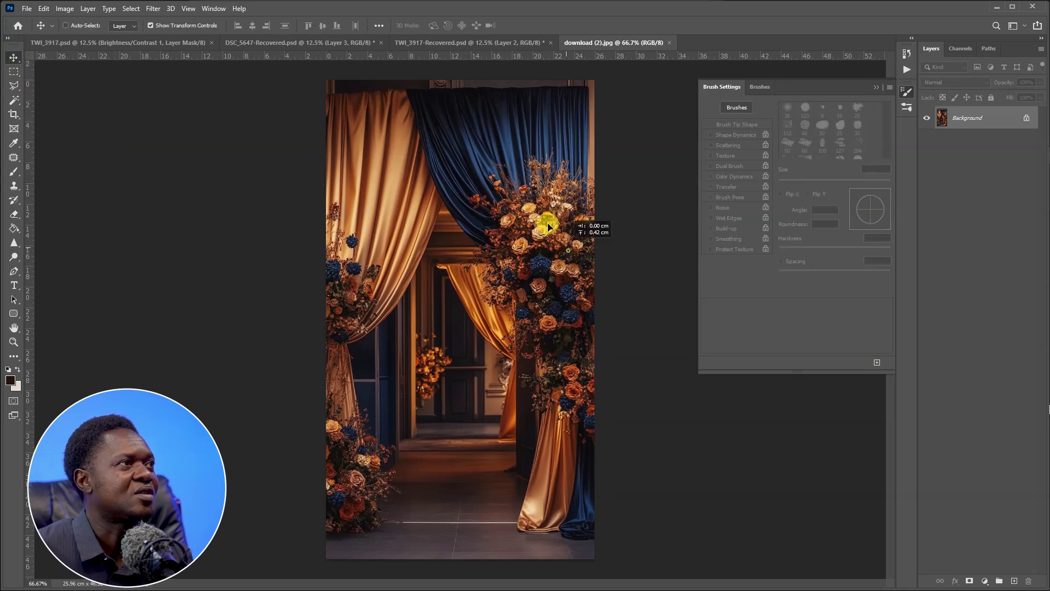
left_click_drag(423, 42, 605, 98)
left_click_drag(490, 206, 421, 355)
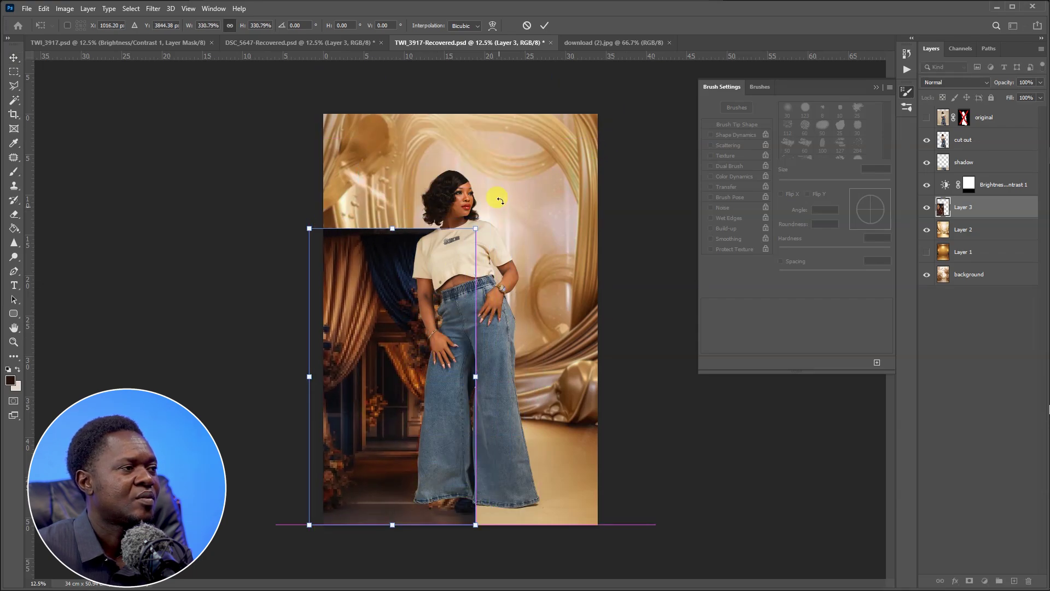
left_click_drag(472, 230, 723, 72)
left_click_drag(540, 230, 544, 194)
key("Return")
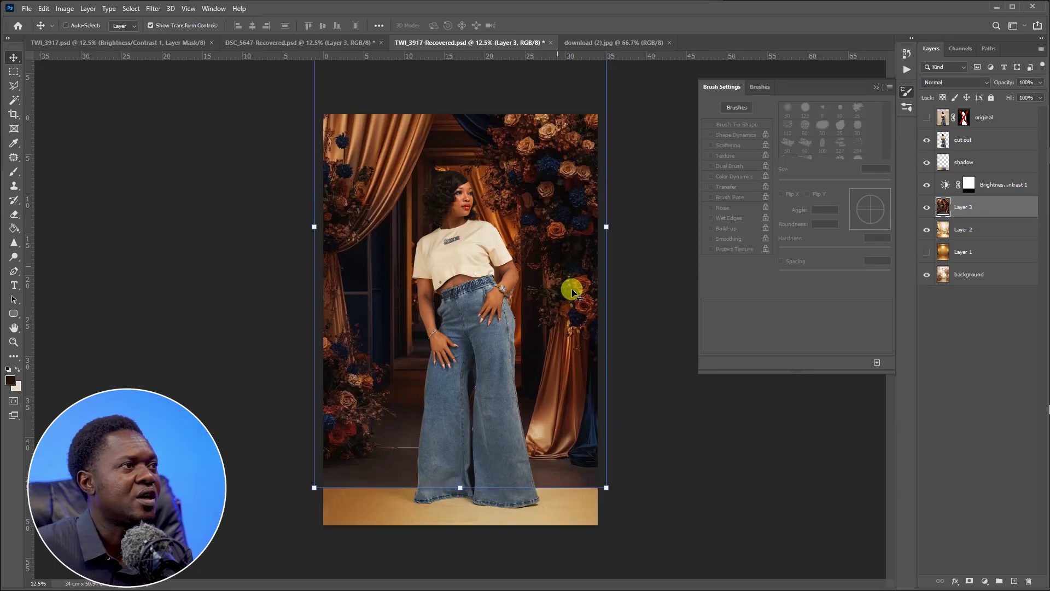
- Select a thin floor strip at the lower edge of Layer 3, distort its lower corners outward and down past the canvas bottom, and deselect
scroll(580, 381, "up", 3)
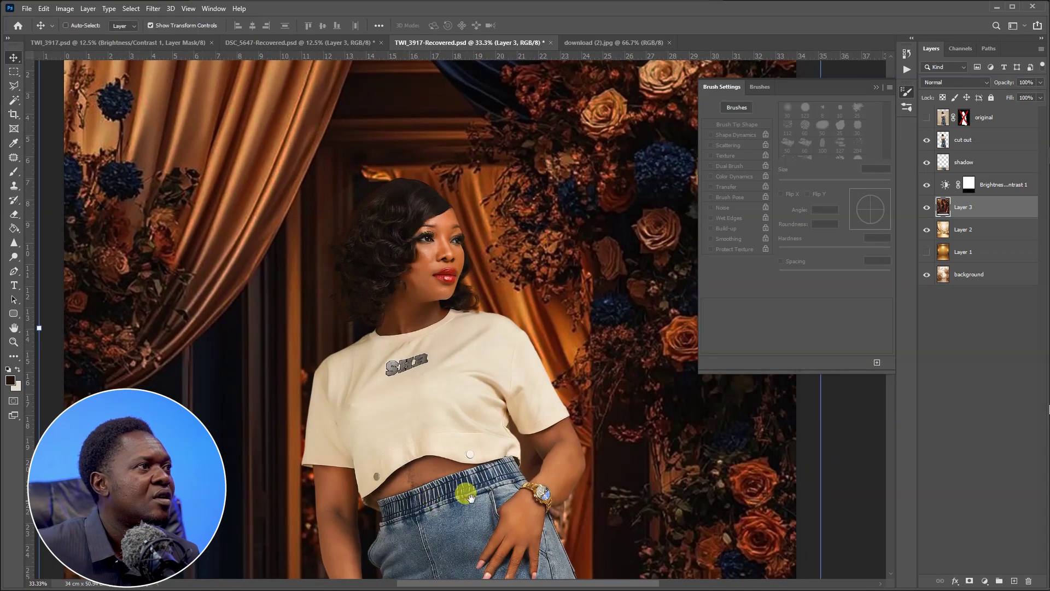
left_click_drag(471, 496, 464, 368)
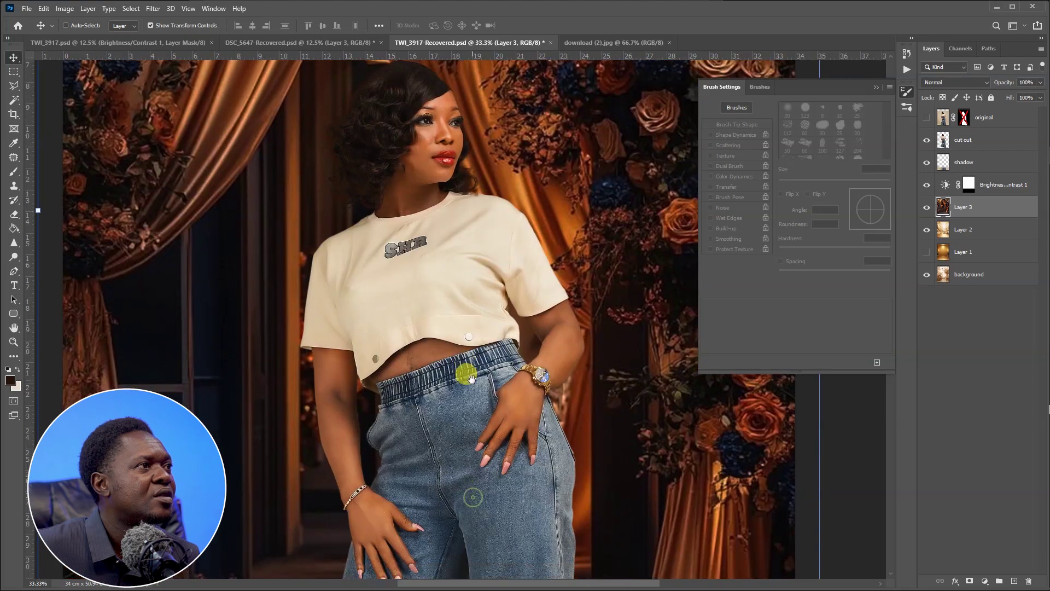
left_click_drag(485, 421, 494, 482)
scroll(494, 478, "down", 3)
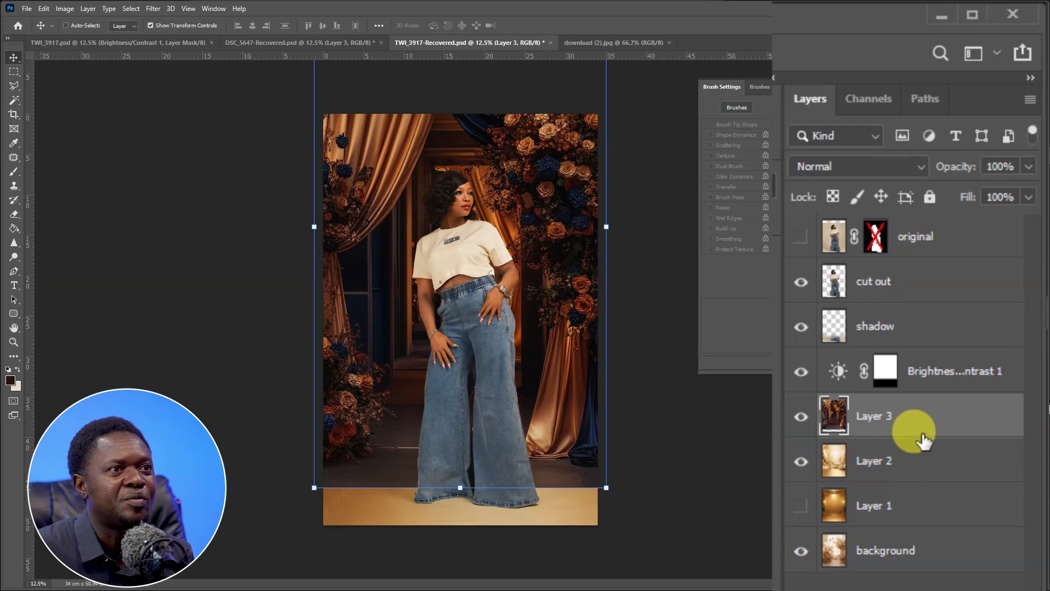
left_click(979, 212)
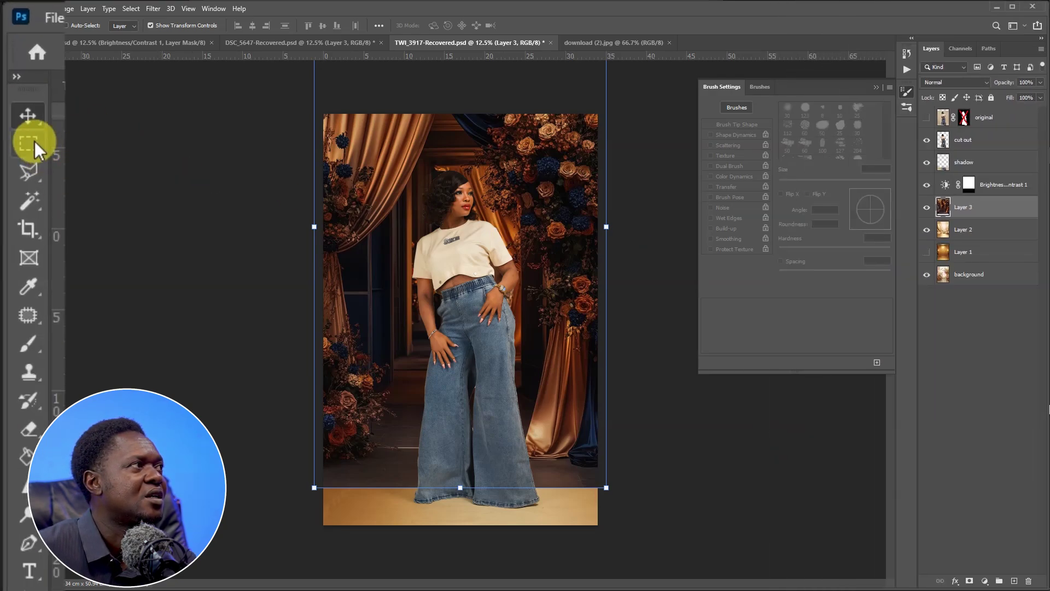
left_click(13, 72)
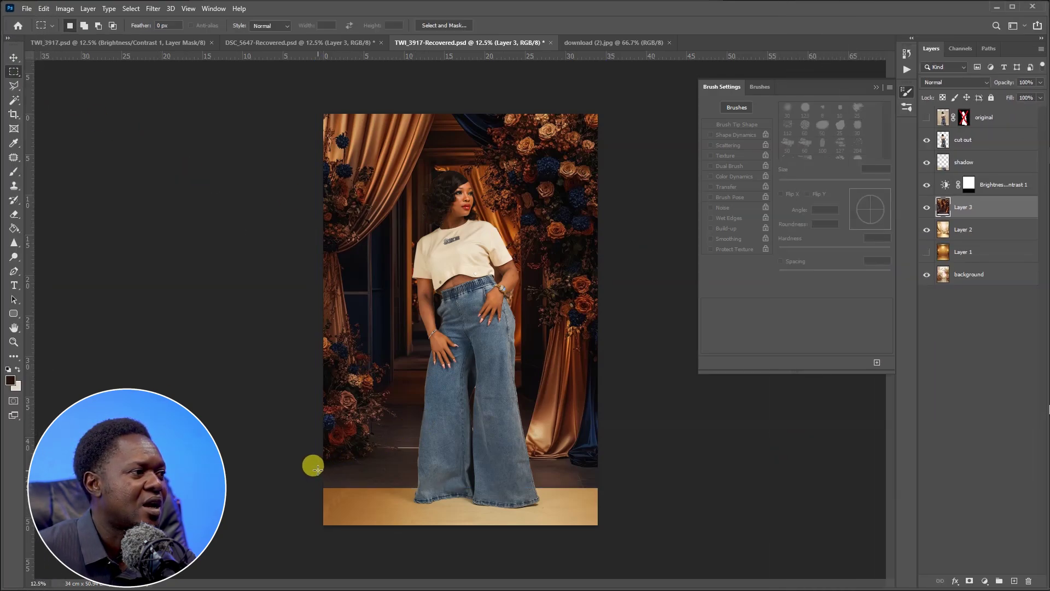
left_click_drag(317, 468, 609, 486)
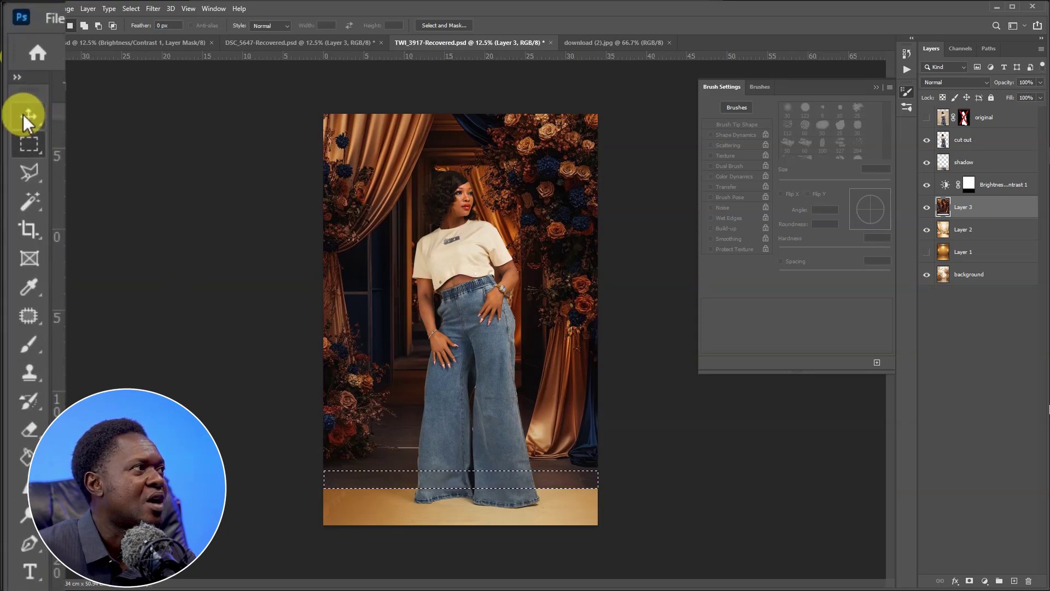
left_click(12, 58)
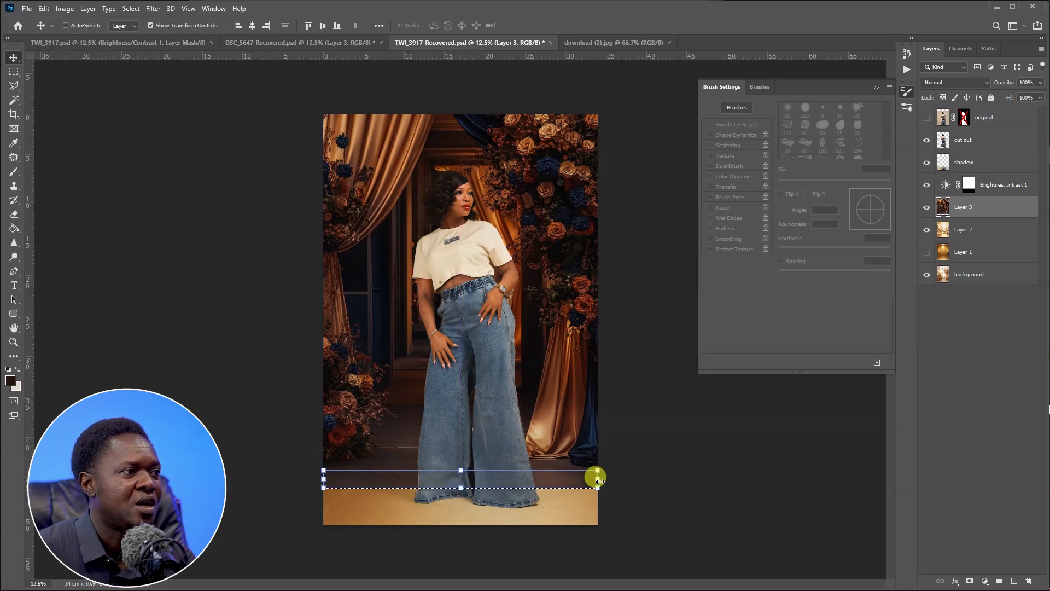
left_click_drag(319, 494, 283, 541)
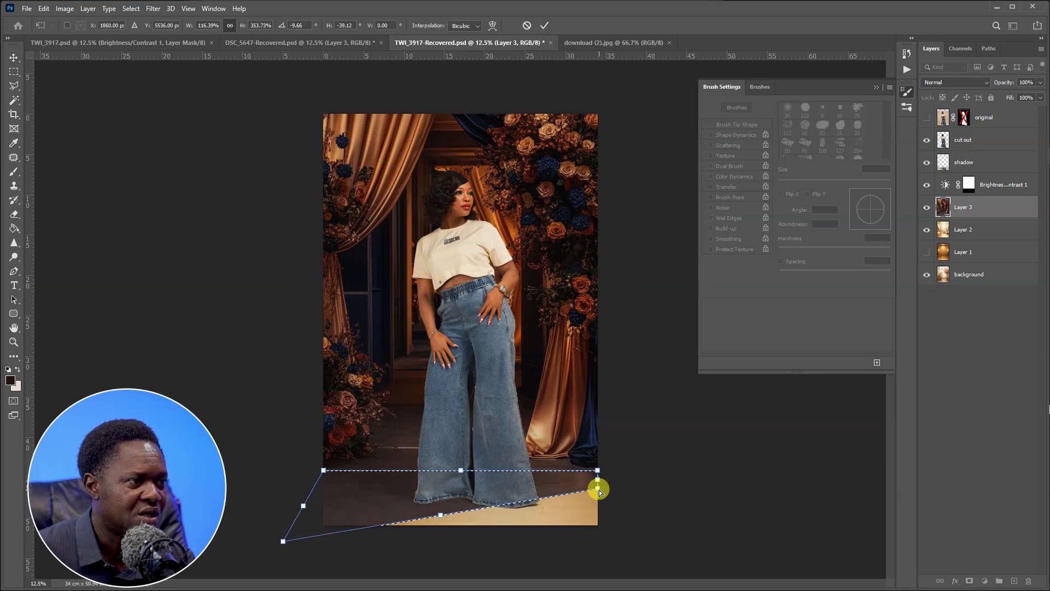
left_click_drag(599, 490, 640, 544)
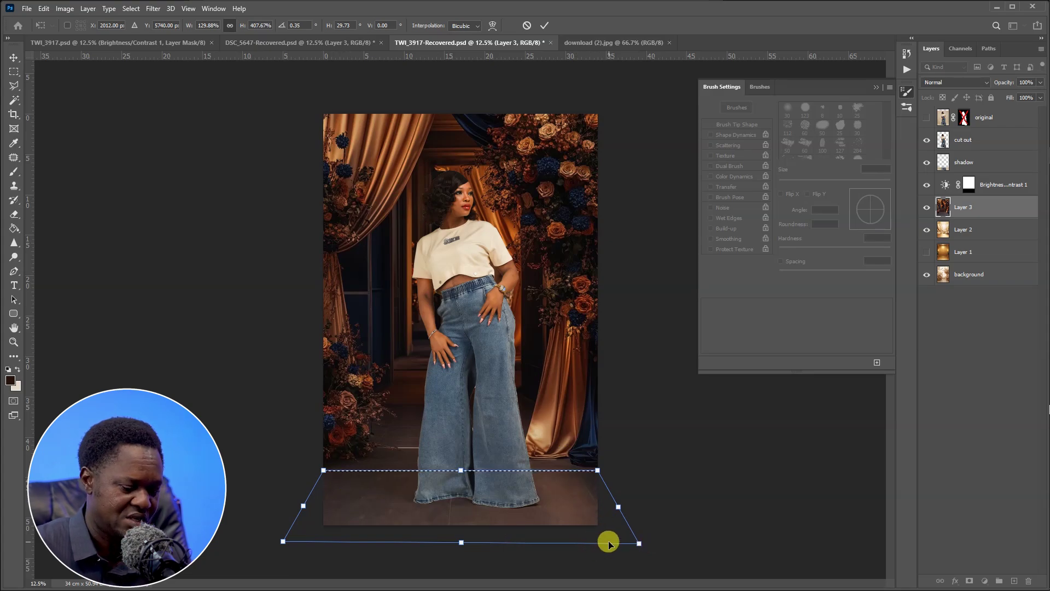
key("Return")
key("ctrl+t")
key("Return")
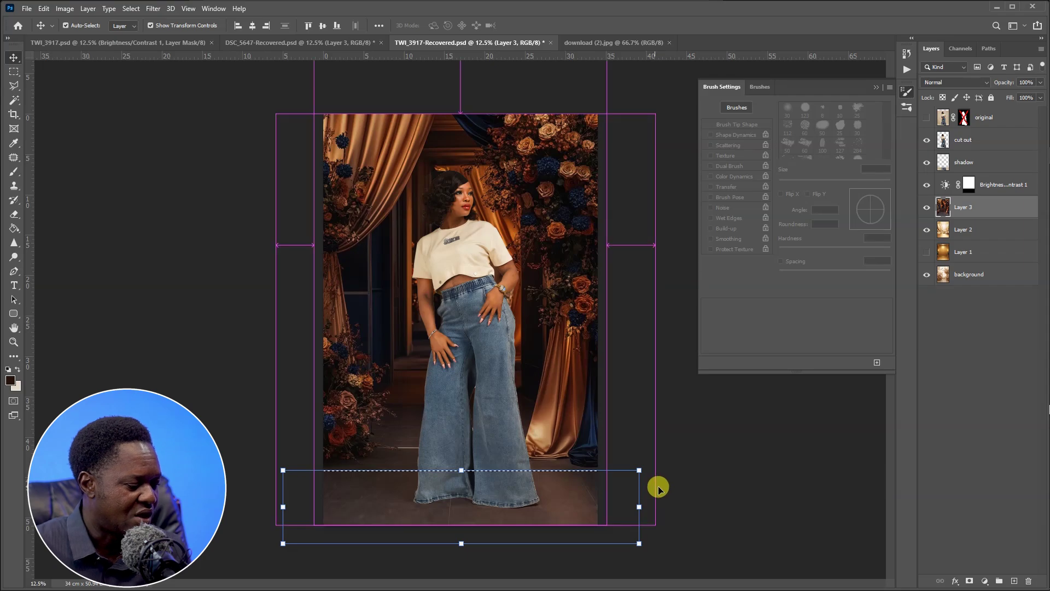
key("ctrl+d")
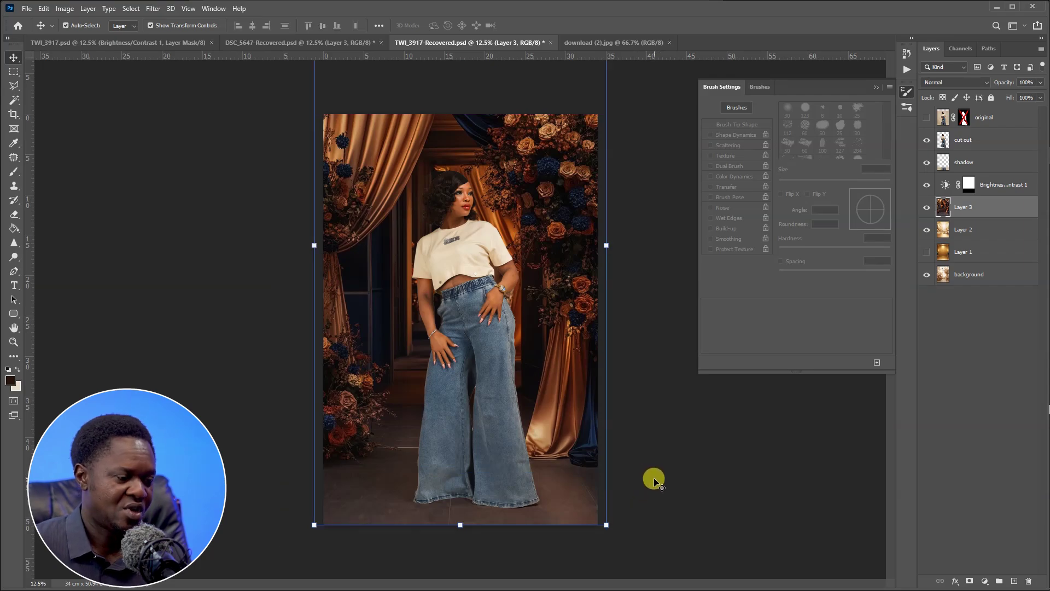
- Select the floral drapery backdrop on Layer 3 from the canvas top down to the start of the floor and feather the selection 400 pixels
scroll(654, 480, "up", 3)
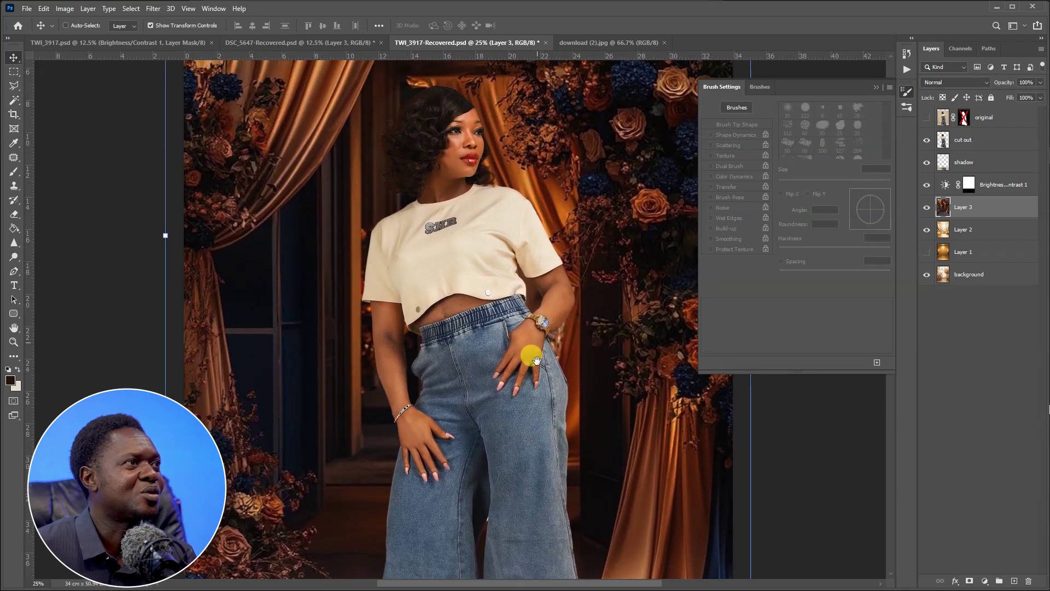
scroll(536, 360, "up", 1)
scroll(542, 389, "down", 3)
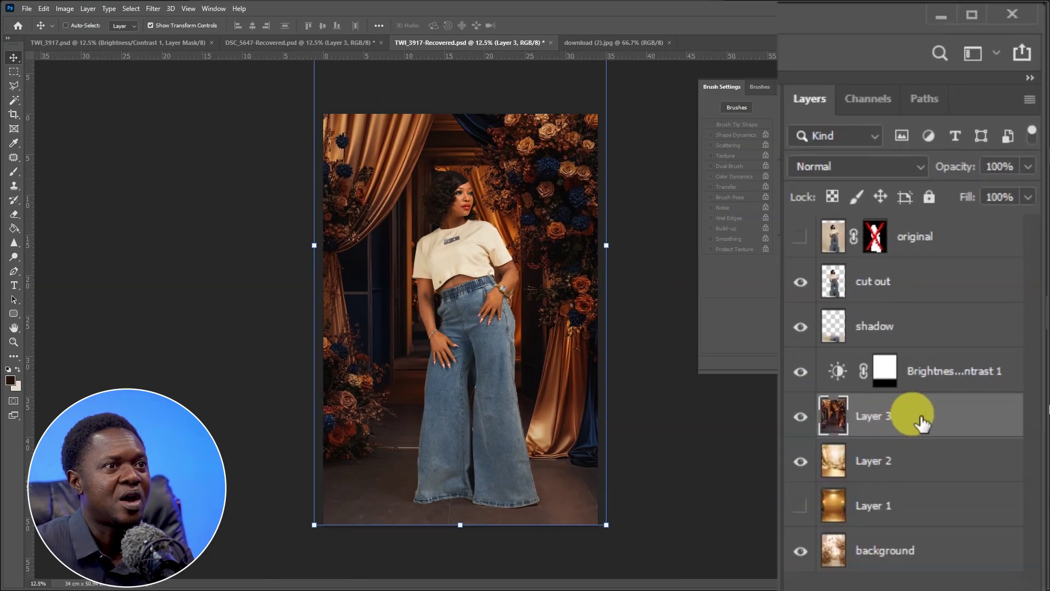
left_click(18, 92)
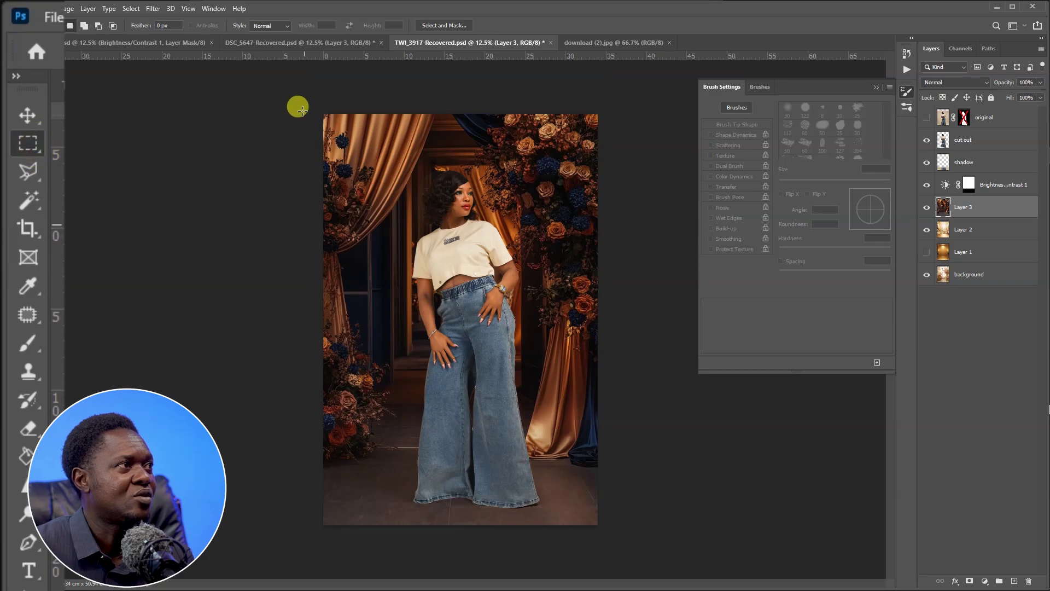
left_click_drag(301, 107, 659, 462)
right_click(465, 280)
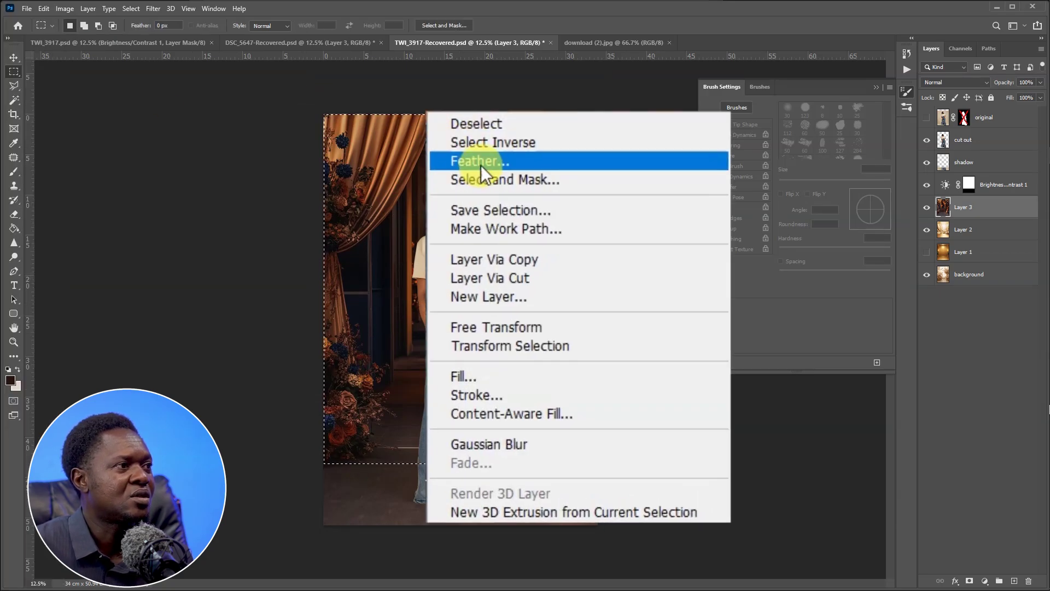
left_click(495, 302)
type("400")
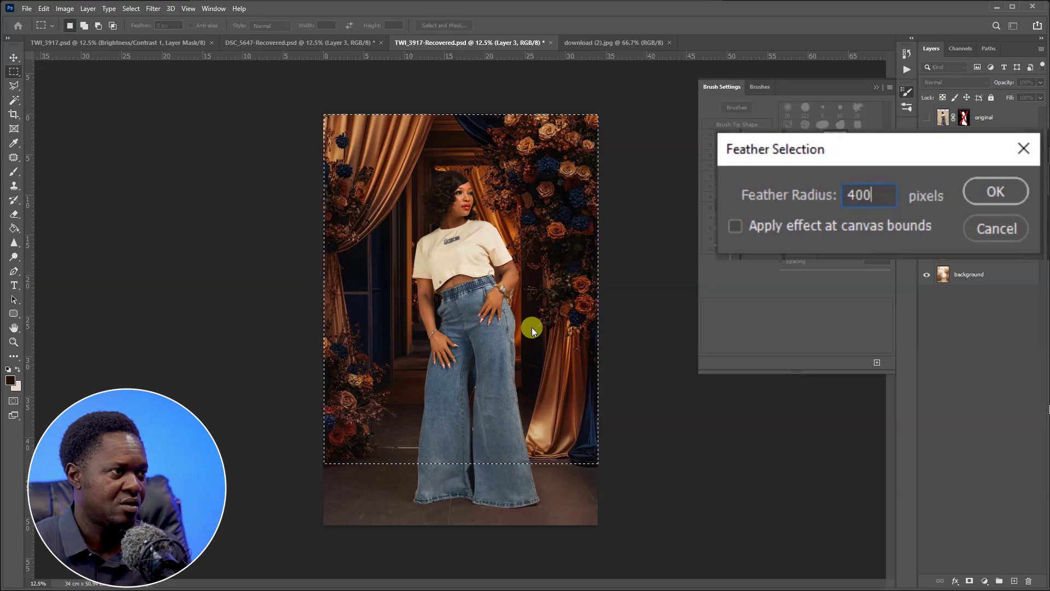
left_click(992, 185)
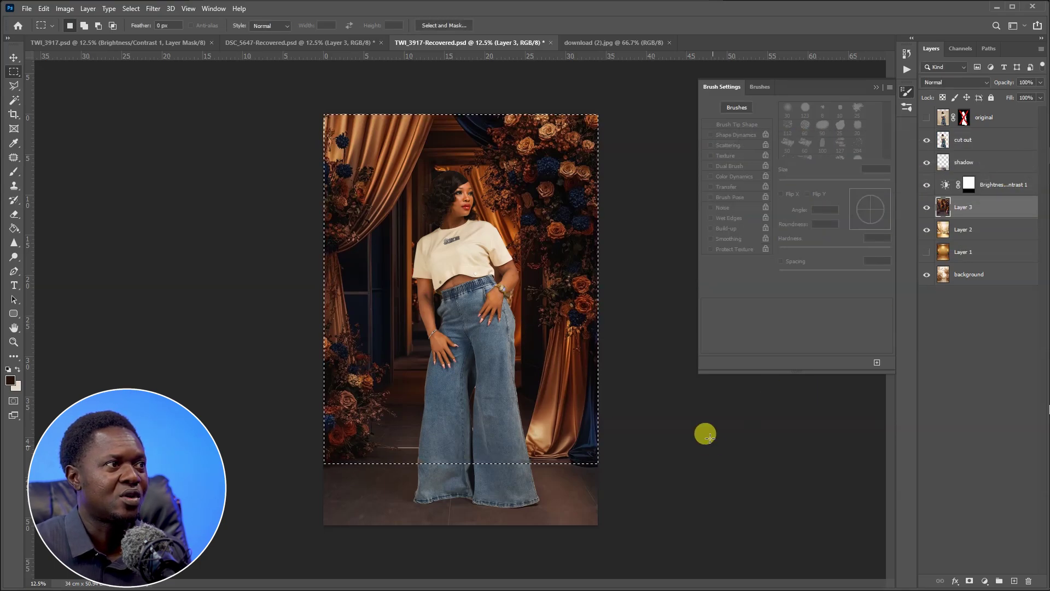
- Apply a Gaussian Blur with a 7.4 pixel radius to the selected floral drapery backdrop on Layer 3 and deselect
left_click(154, 9)
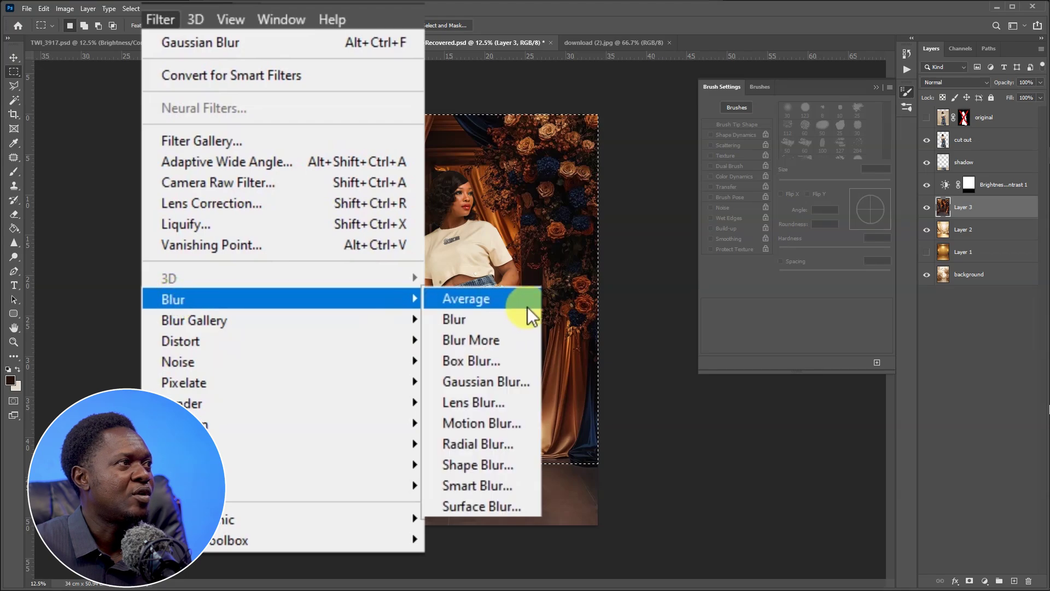
left_click(482, 379)
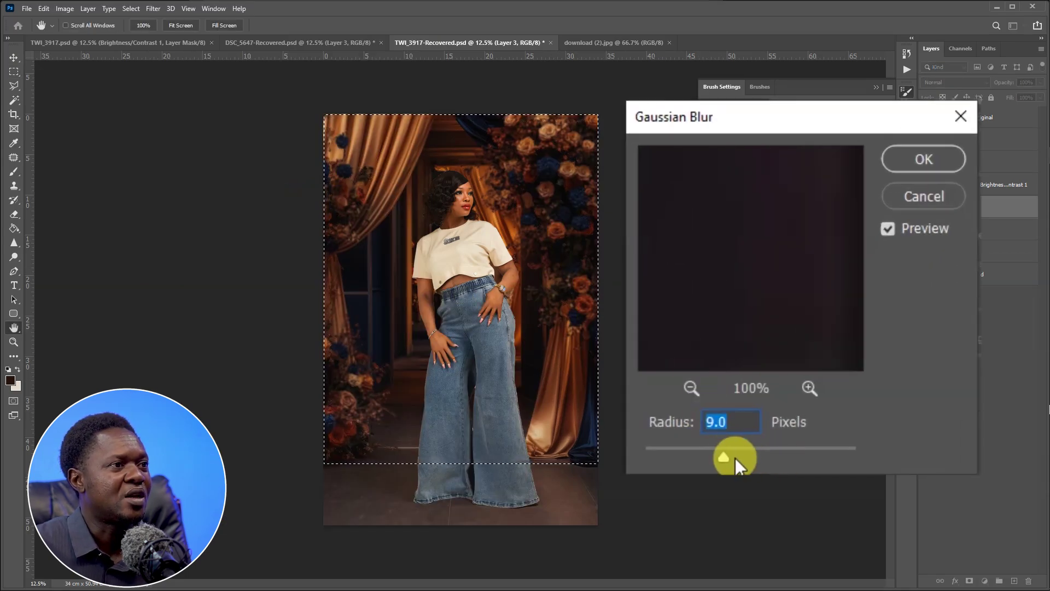
left_click_drag(735, 457, 715, 455)
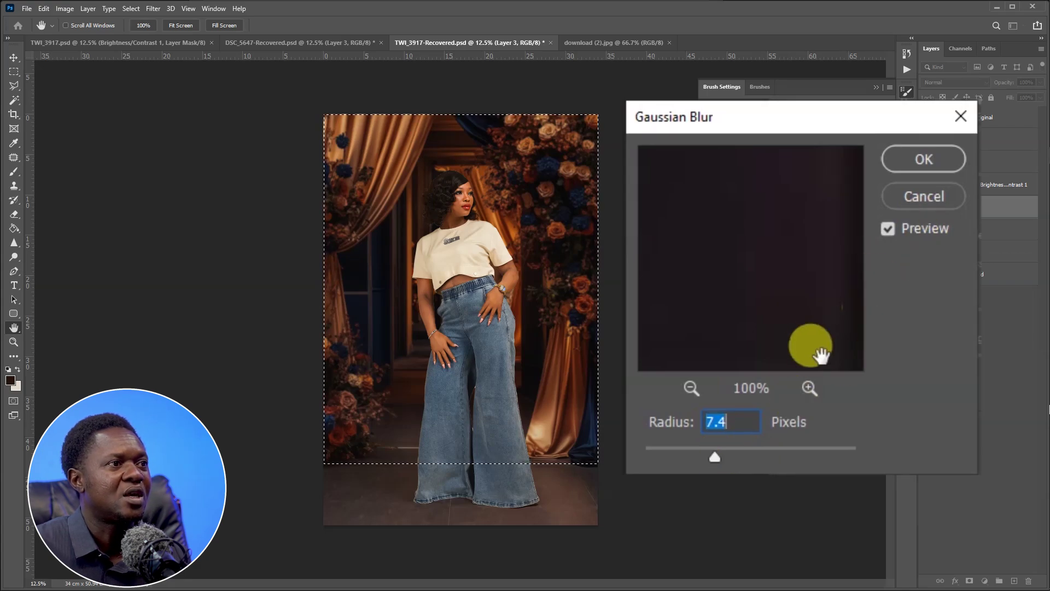
left_click(924, 159)
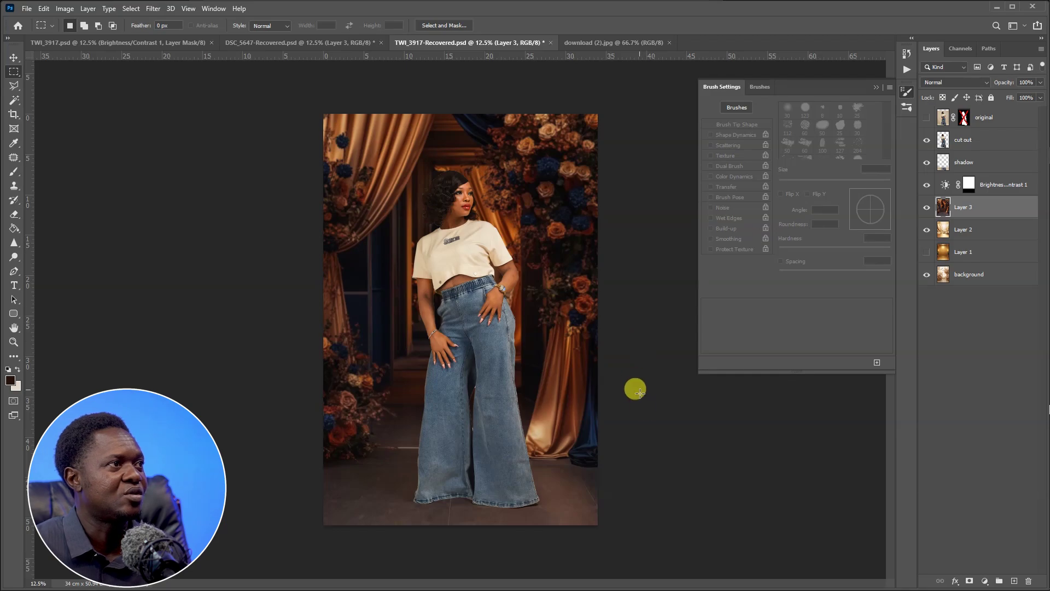
key("ctrl+plus")
key("ctrl+plus")
key("ctrl+plus")
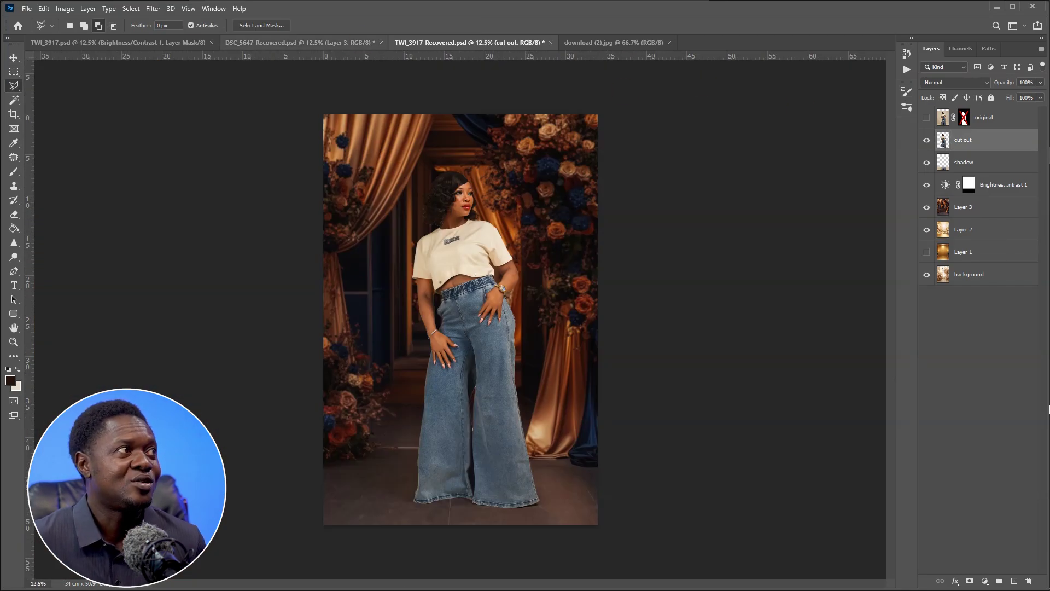
- Start a Field Blur on the cut out layer, place the pin on the woman's face and set its blur to 0 px
left_click(151, 10)
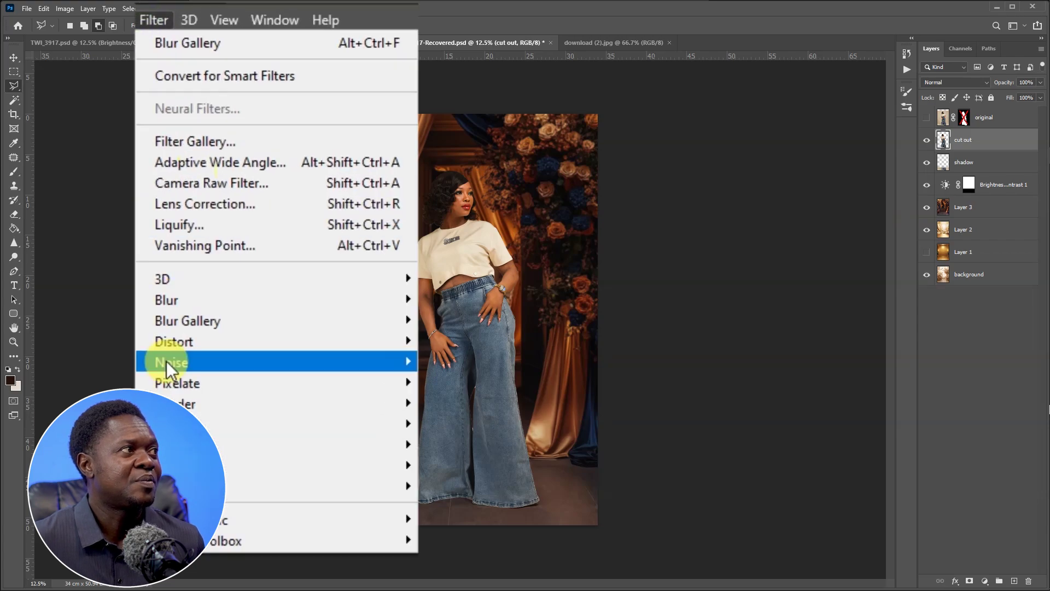
mouse_move(383, 323)
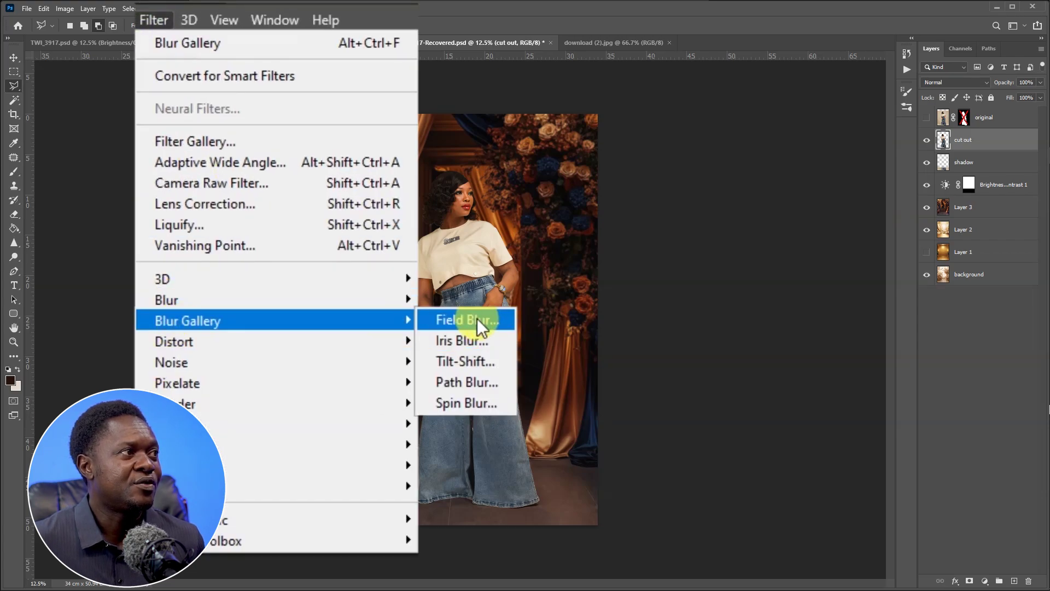
left_click(477, 319)
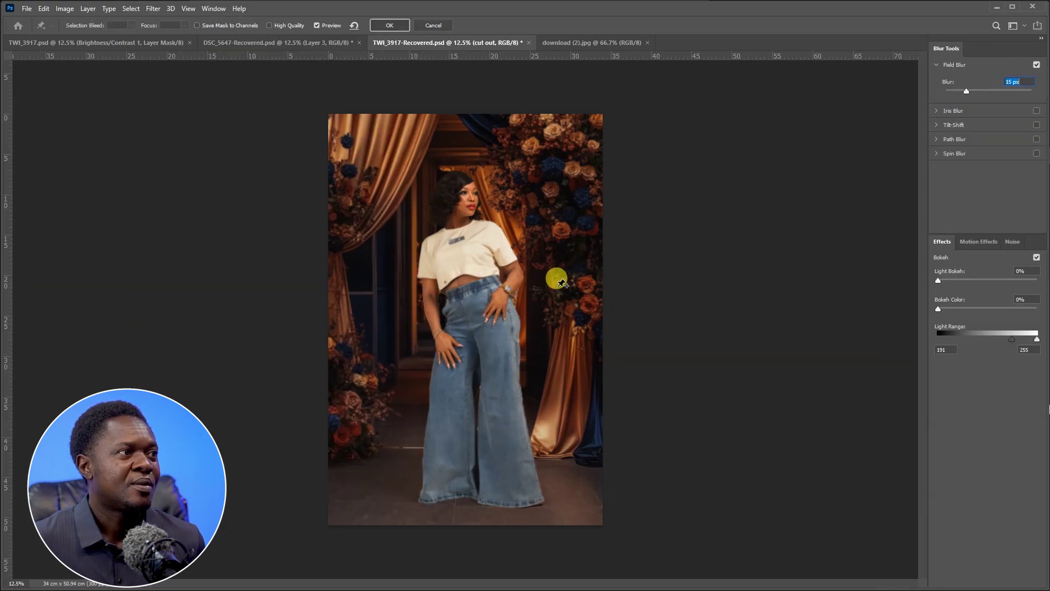
scroll(465, 319, "up", 1)
left_click(466, 319)
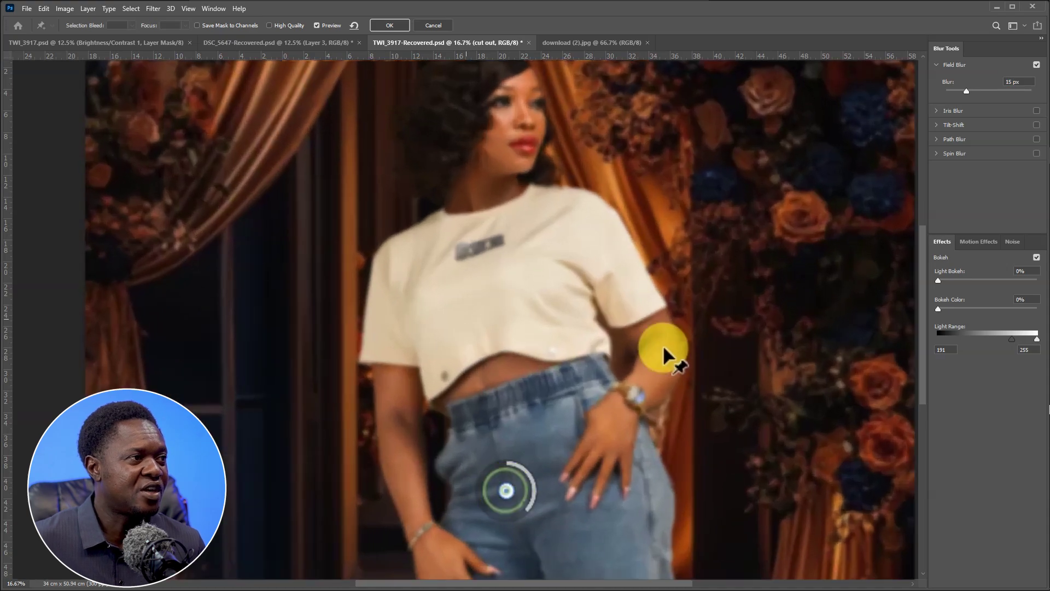
left_click(461, 163)
left_click_drag(497, 129, 480, 109)
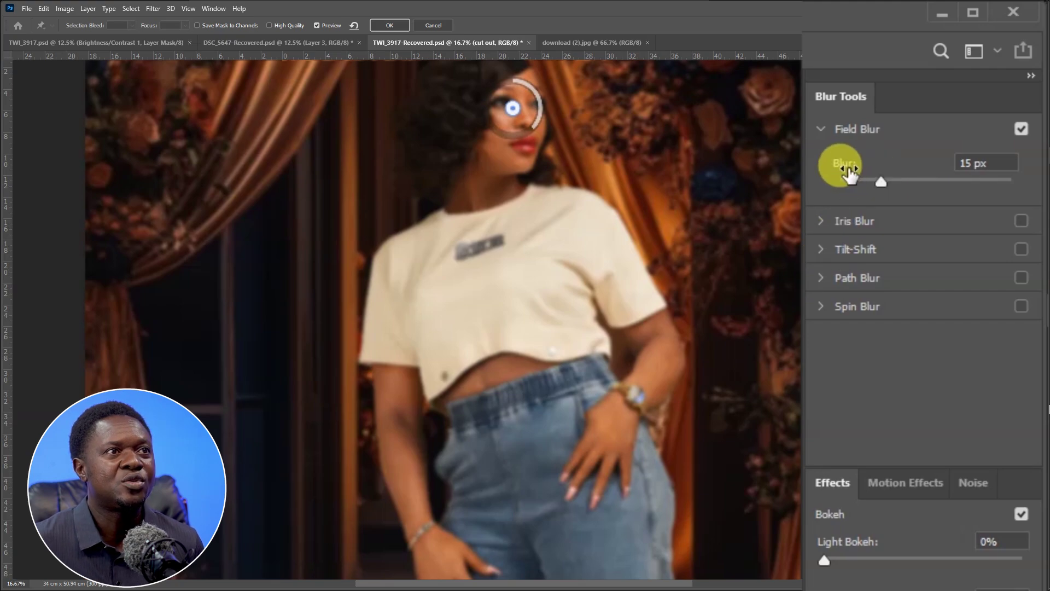
left_click_drag(858, 183, 811, 187)
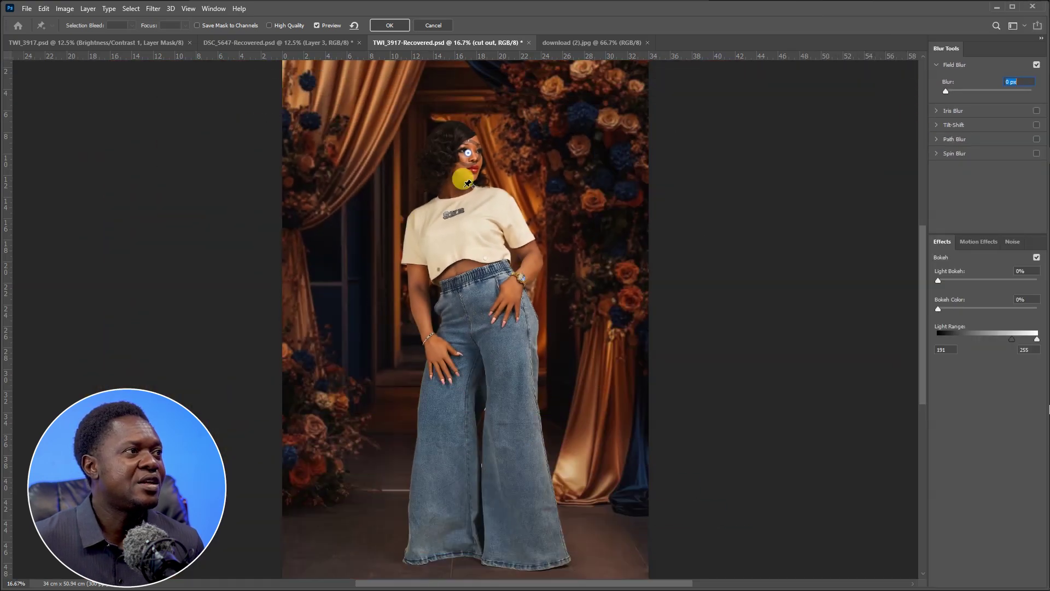
- Add Field Blur pins in the backdrop on either side of the woman's arms and set each one's blur to 4 px
key("ctrl+plus")
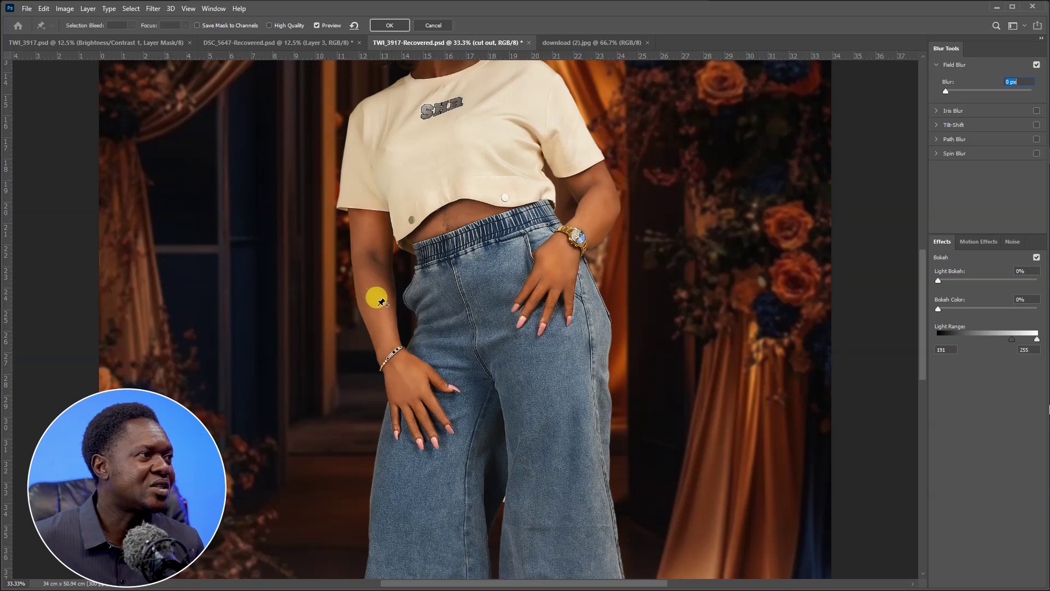
left_click_drag(370, 304, 492, 305)
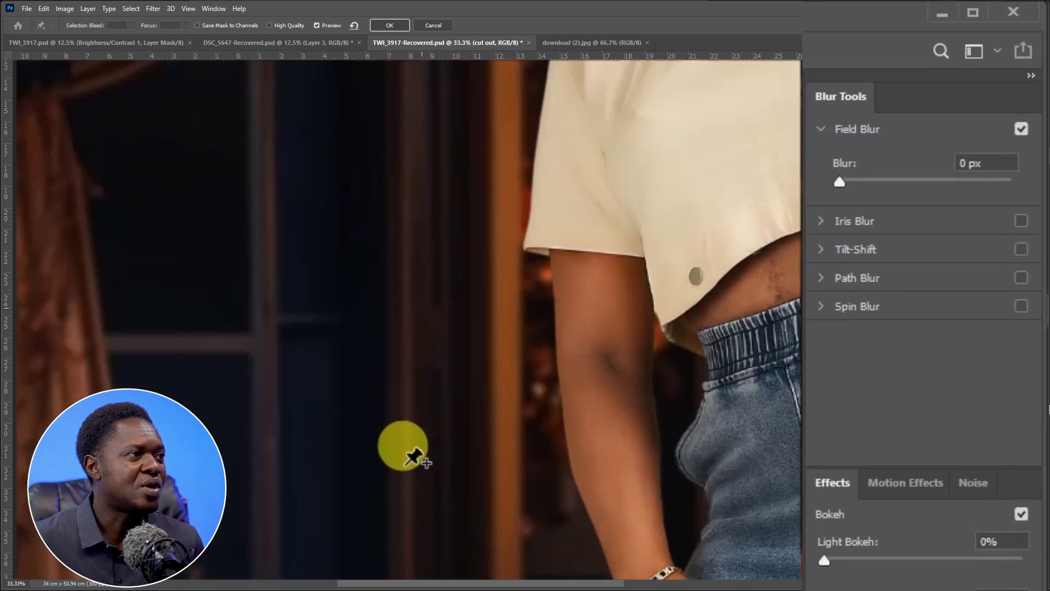
left_click(378, 467)
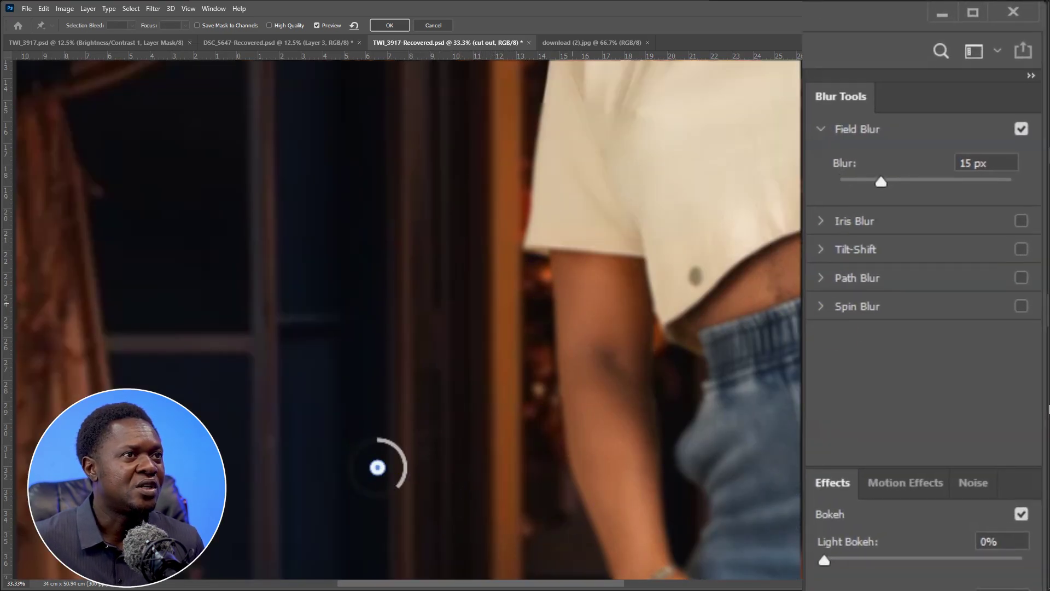
left_click_drag(881, 183, 854, 179)
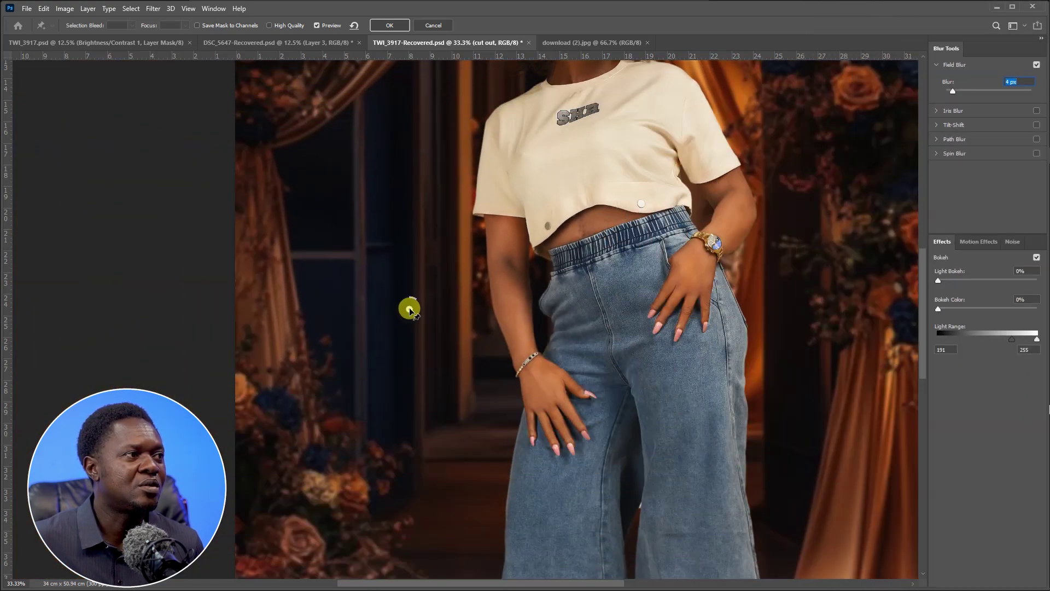
left_click(414, 310)
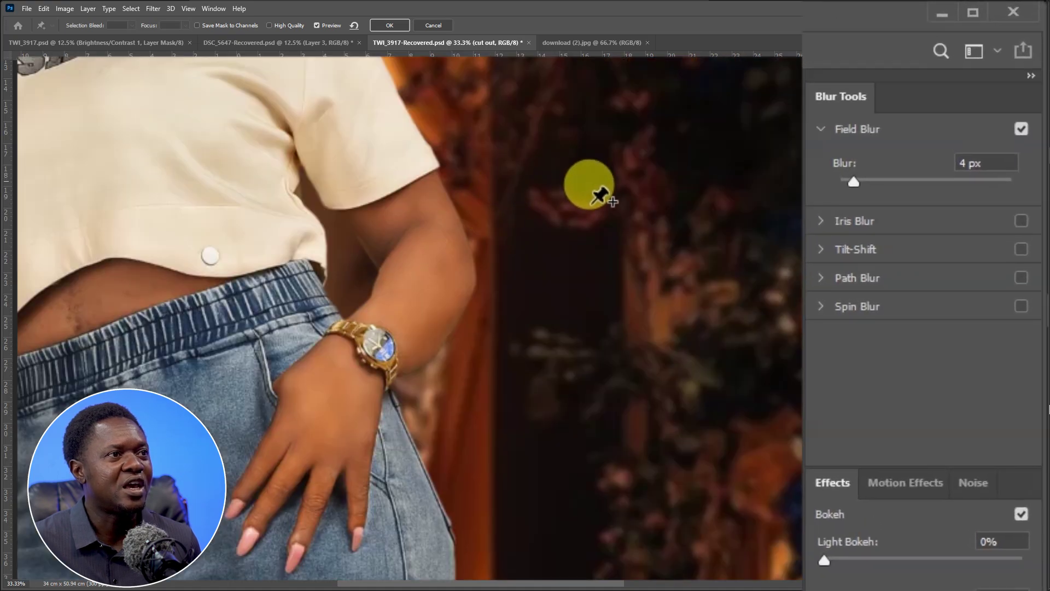
left_click(810, 181)
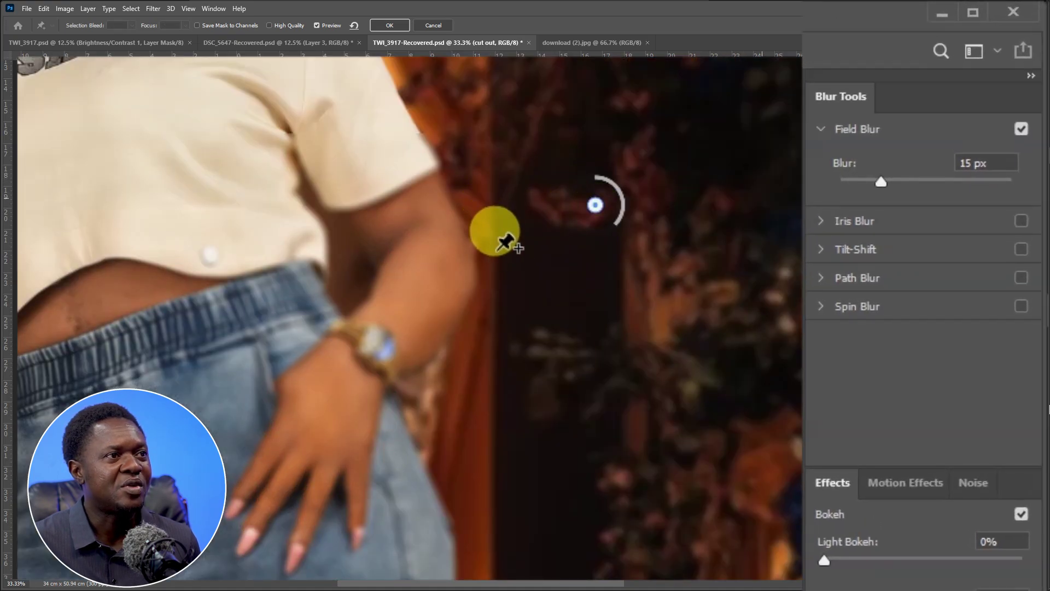
left_click_drag(880, 181, 857, 185)
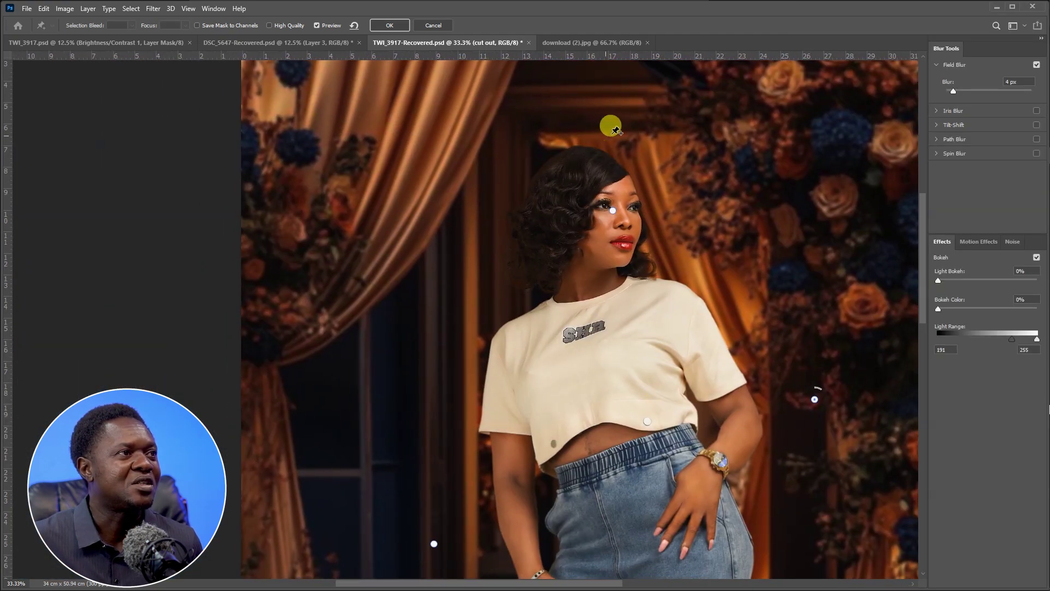
- Add a Field Blur pin in the backdrop just above and beside the woman's hair, set it to 4 px, and apply the filter
left_click(509, 131)
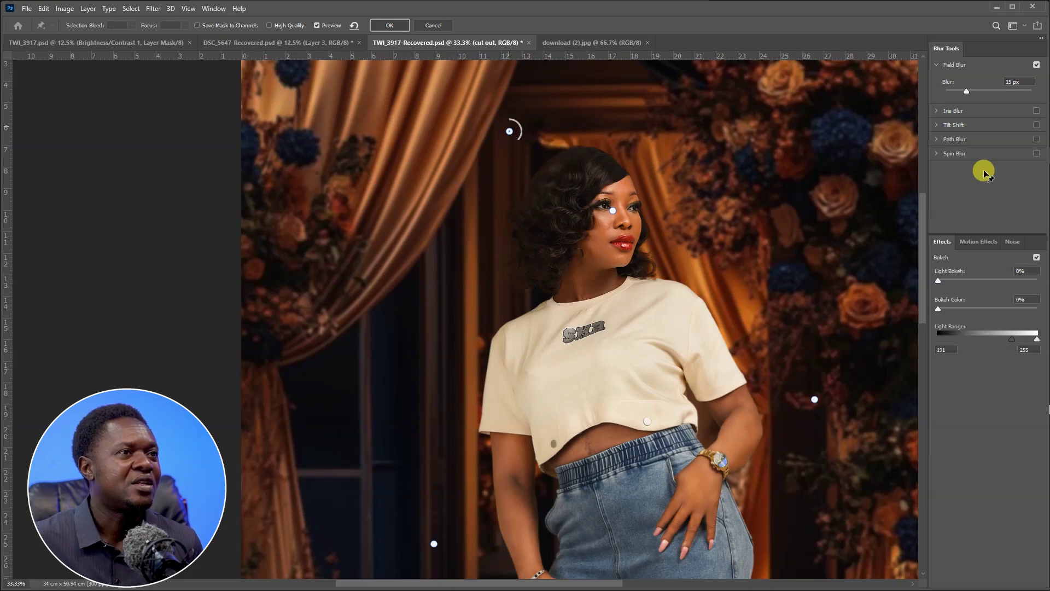
left_click_drag(964, 93, 954, 94)
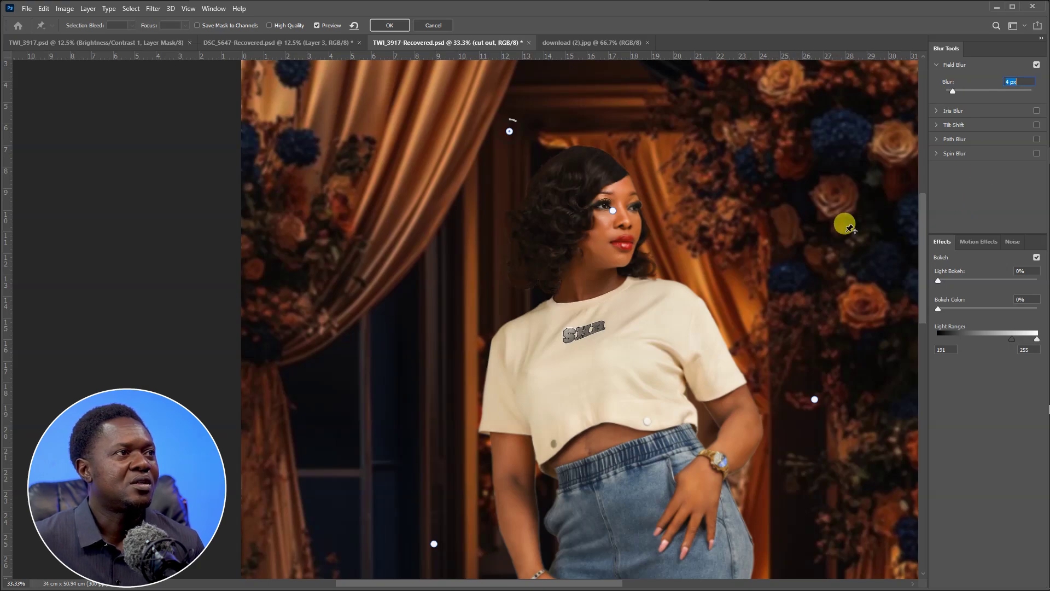
left_click(608, 223)
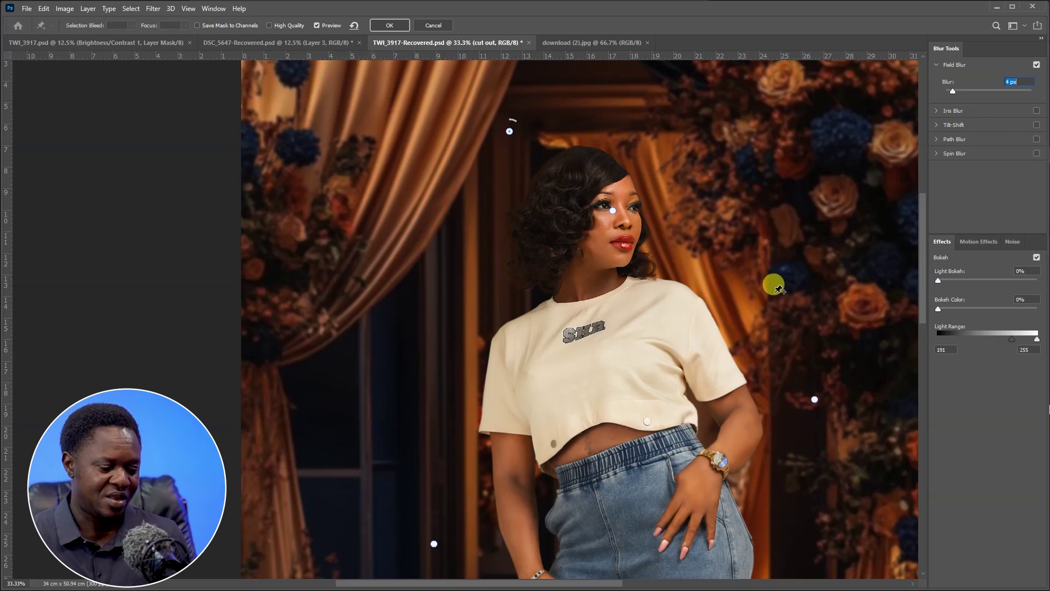
key("ctrl+minus")
key("ctrl+minus")
key("ctrl+minus")
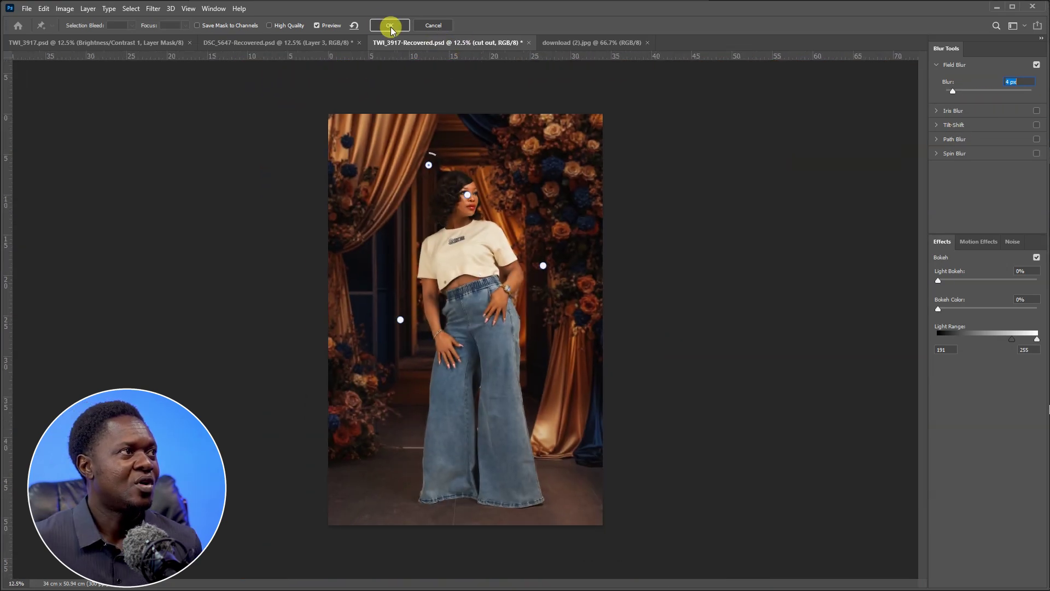
left_click(385, 26)
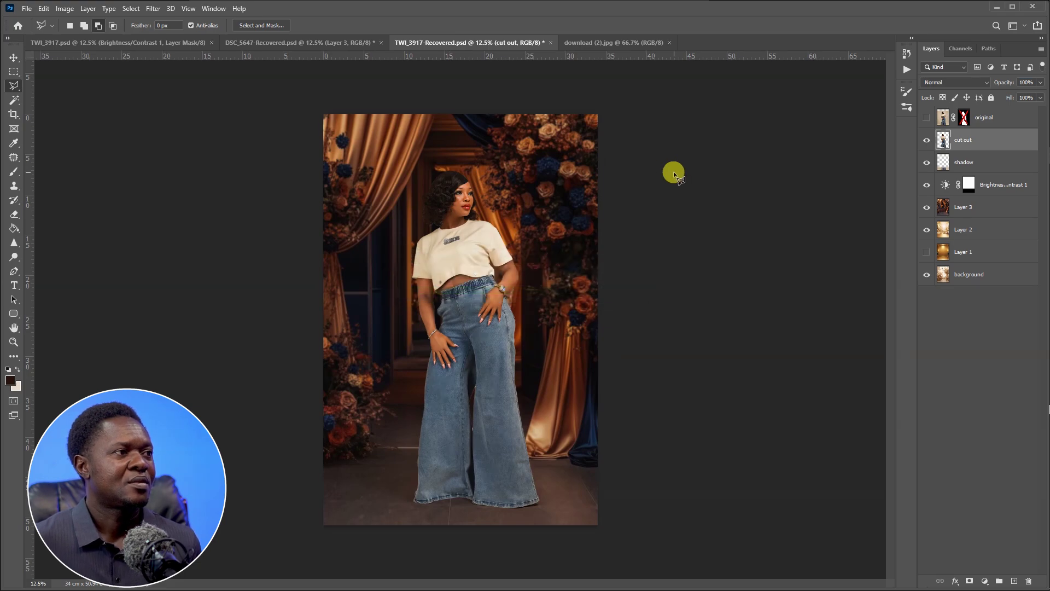
- Examine the woman's face, hair edges, shirt and arms up close against the blurred backdrop, and return to the full image
key("ctrl+plus")
key("ctrl+plus")
key("ctrl+plus")
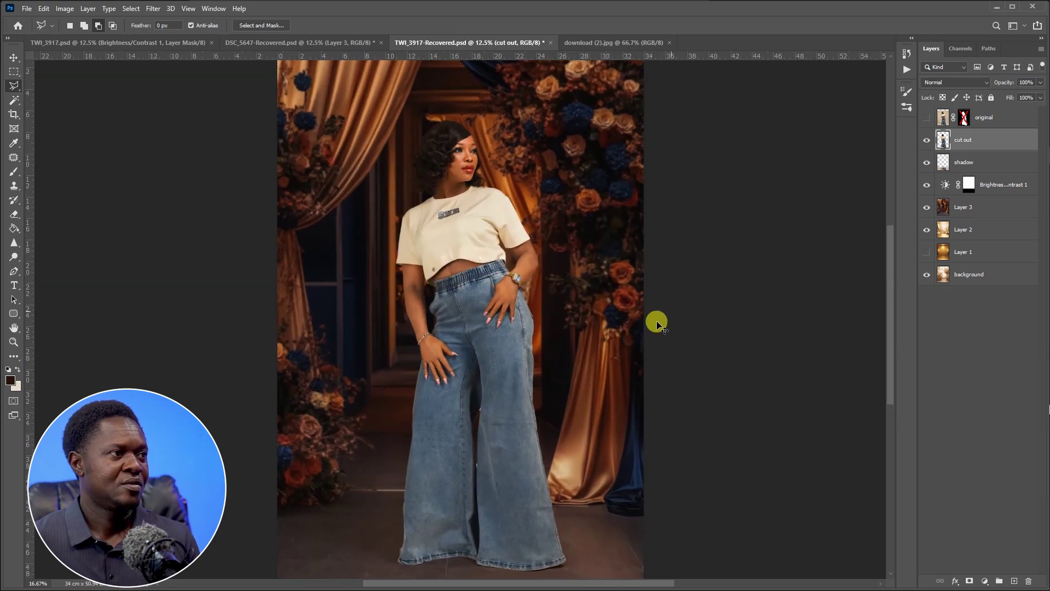
scroll(646, 347, "up", 3)
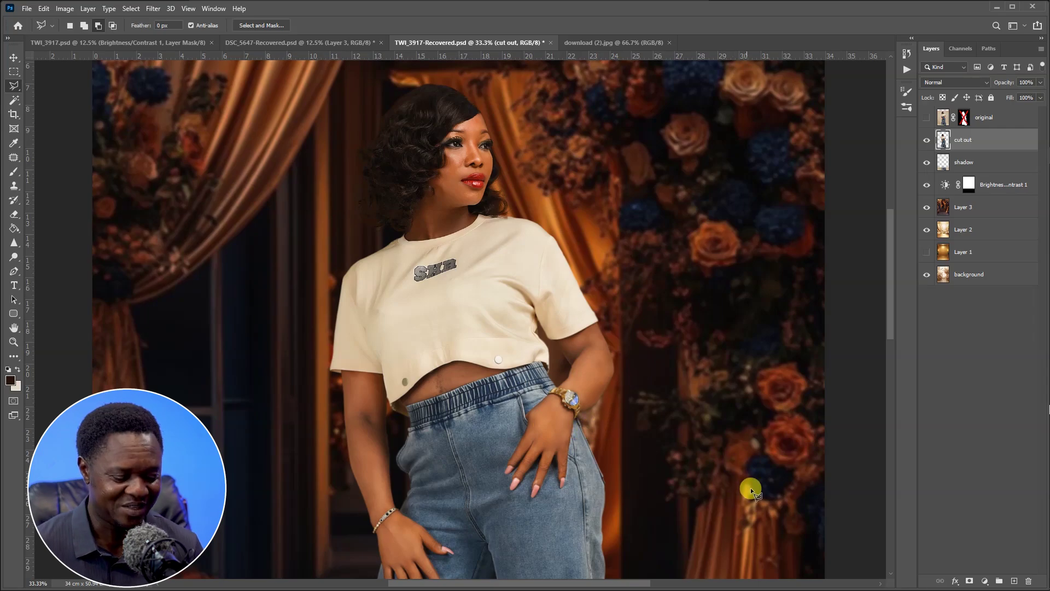
key("ctrl+plus")
key("ctrl+plus")
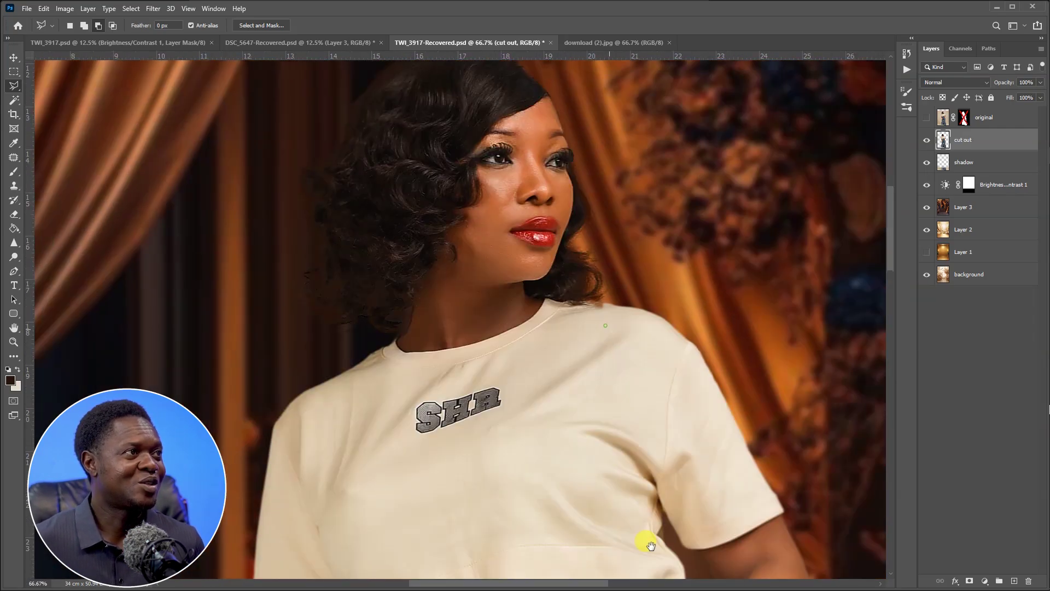
key("ctrl+minus")
left_click_drag(621, 485, 621, 312)
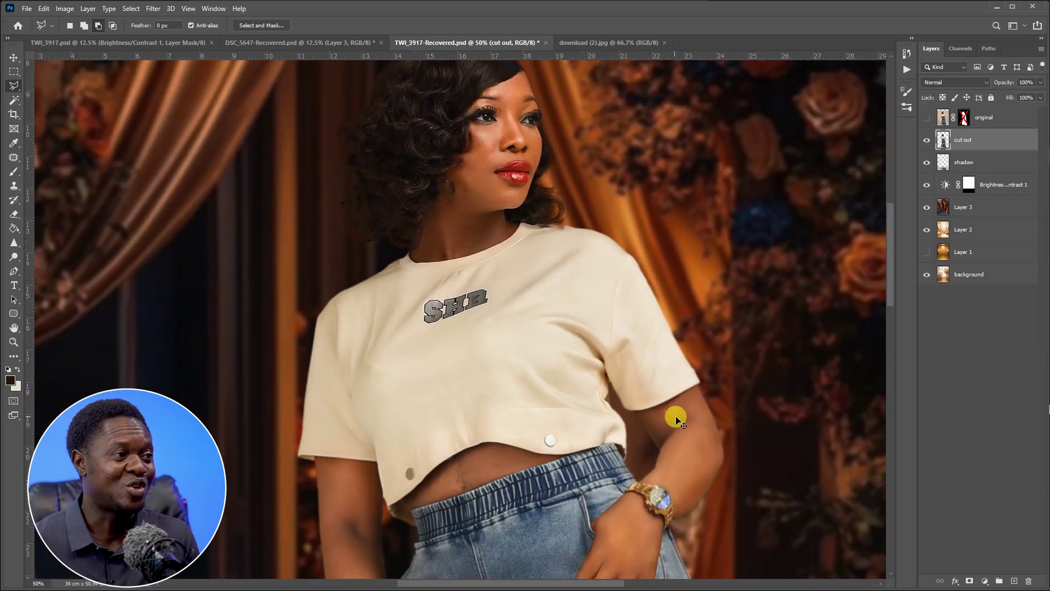
key("ctrl+minus")
key("ctrl+minus")
key("ctrl+minus")
key("ctrl+minus")
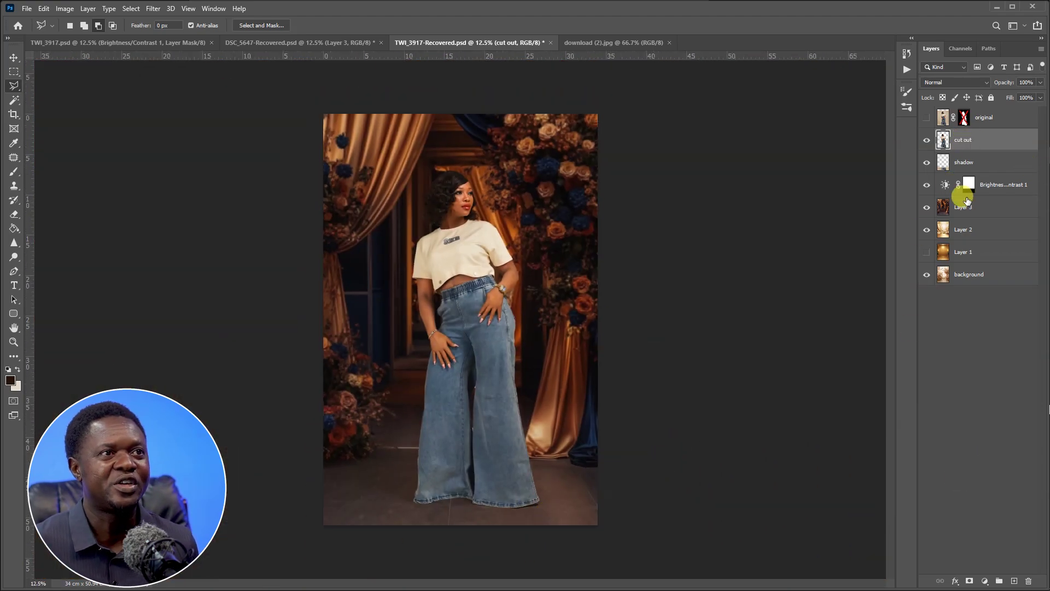
- Compare the backdrop with the Brightness/Contrast 1 adjustment layer hidden and shown, and inspect the composite up close
left_click(926, 185)
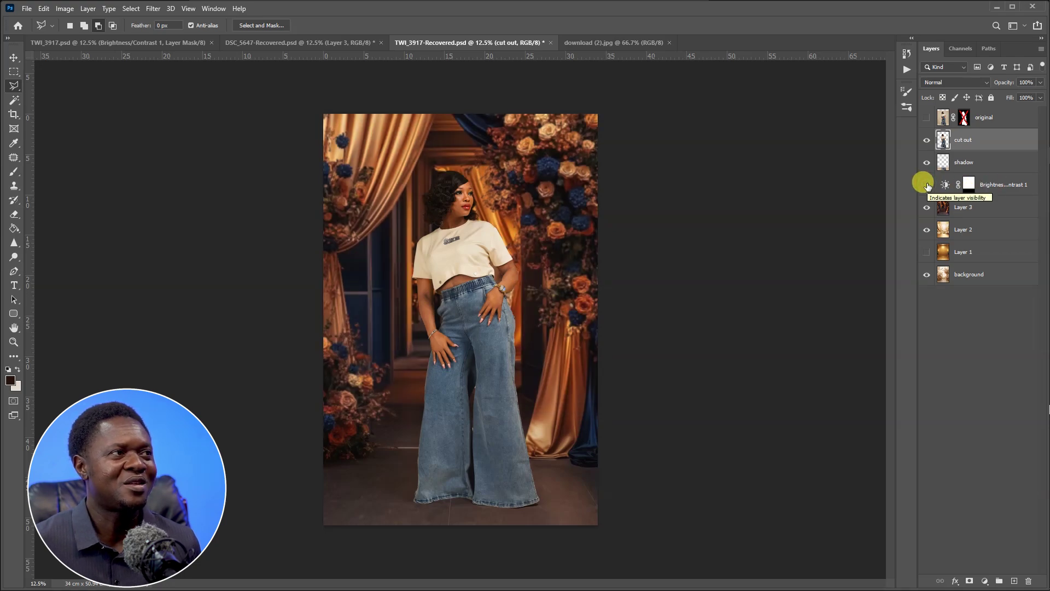
left_click(926, 185)
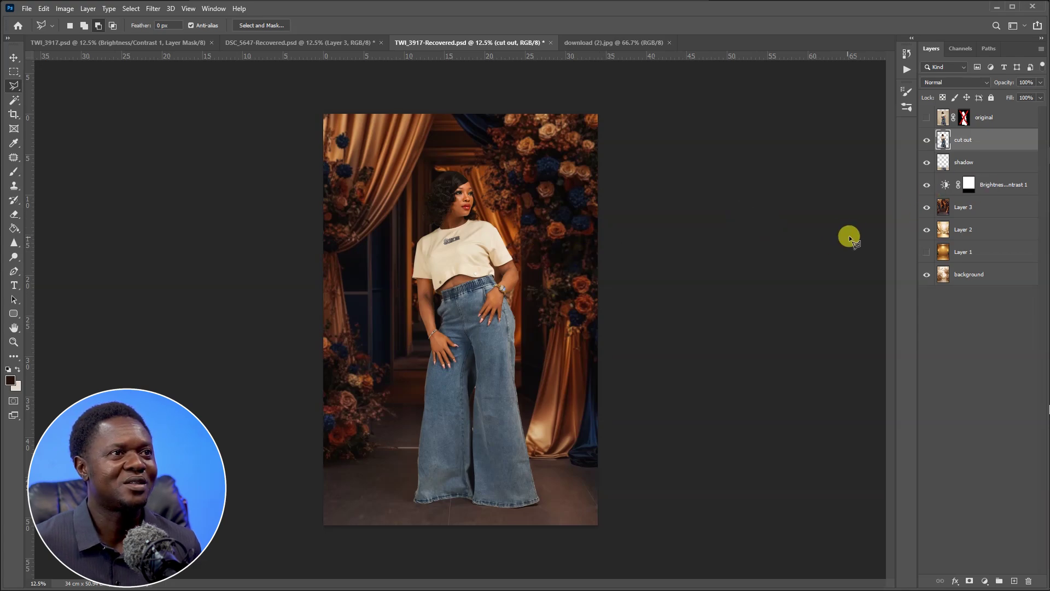
key("ctrl+plus")
key("ctrl+plus")
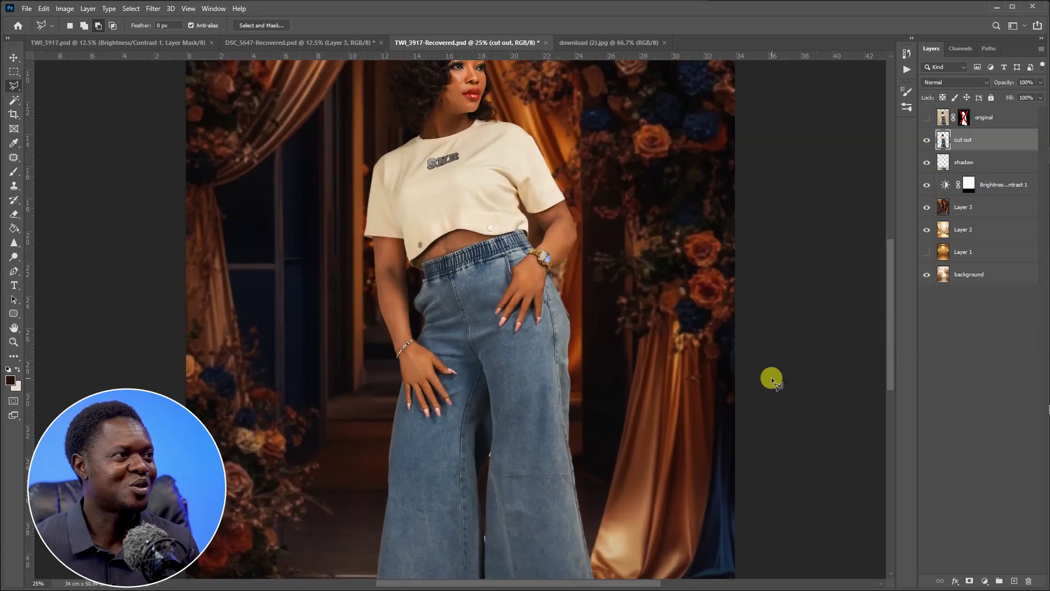
left_click_drag(674, 300, 693, 405)
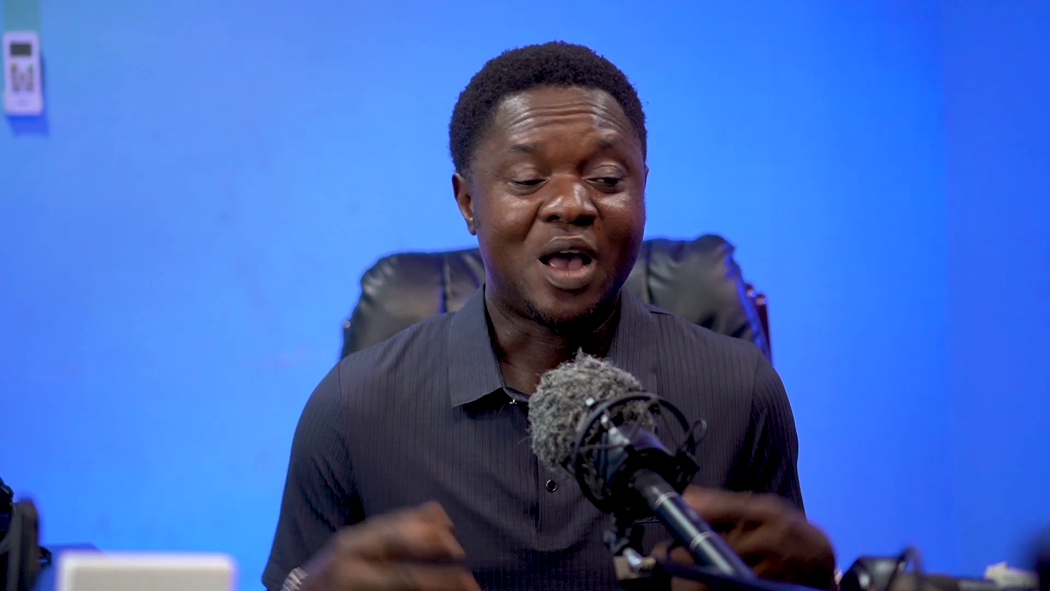